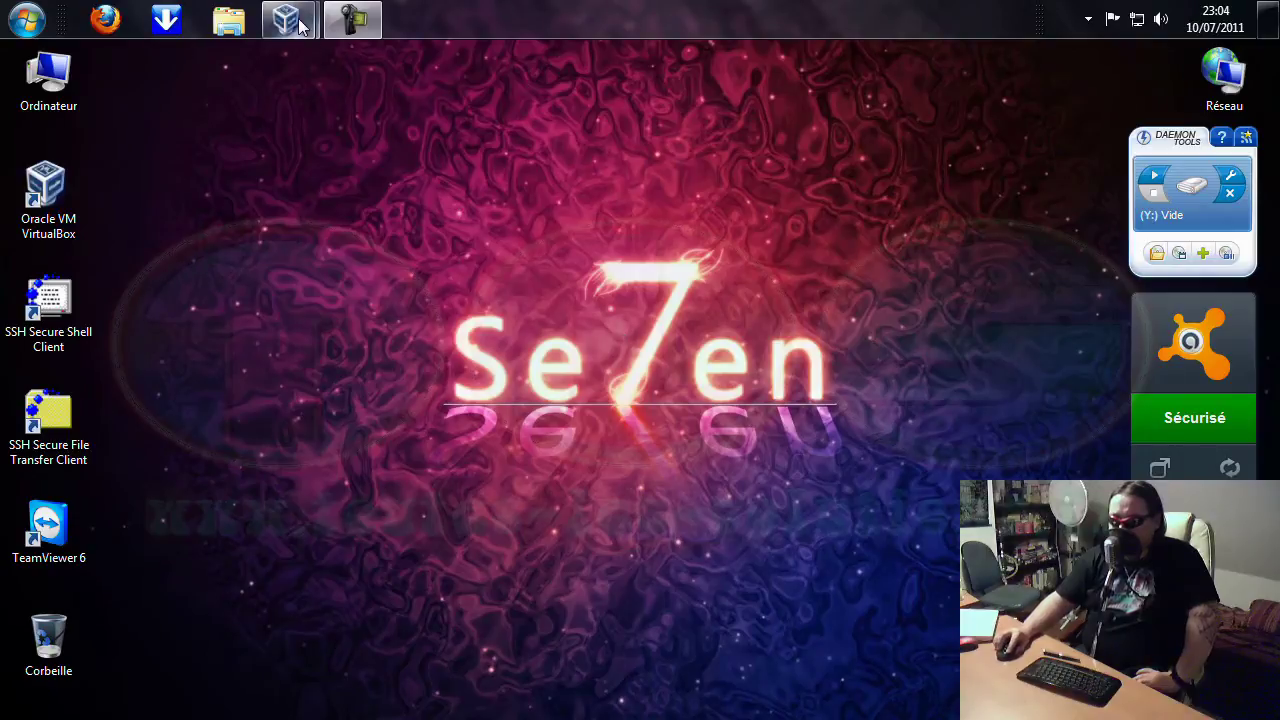
- Switch to the Windows 7 64 Bits virtual machine in VirtualBox, show it full screen and realign the Réseau icon with the desktop's edge
mouse_move(300, 25)
click(364, 153)
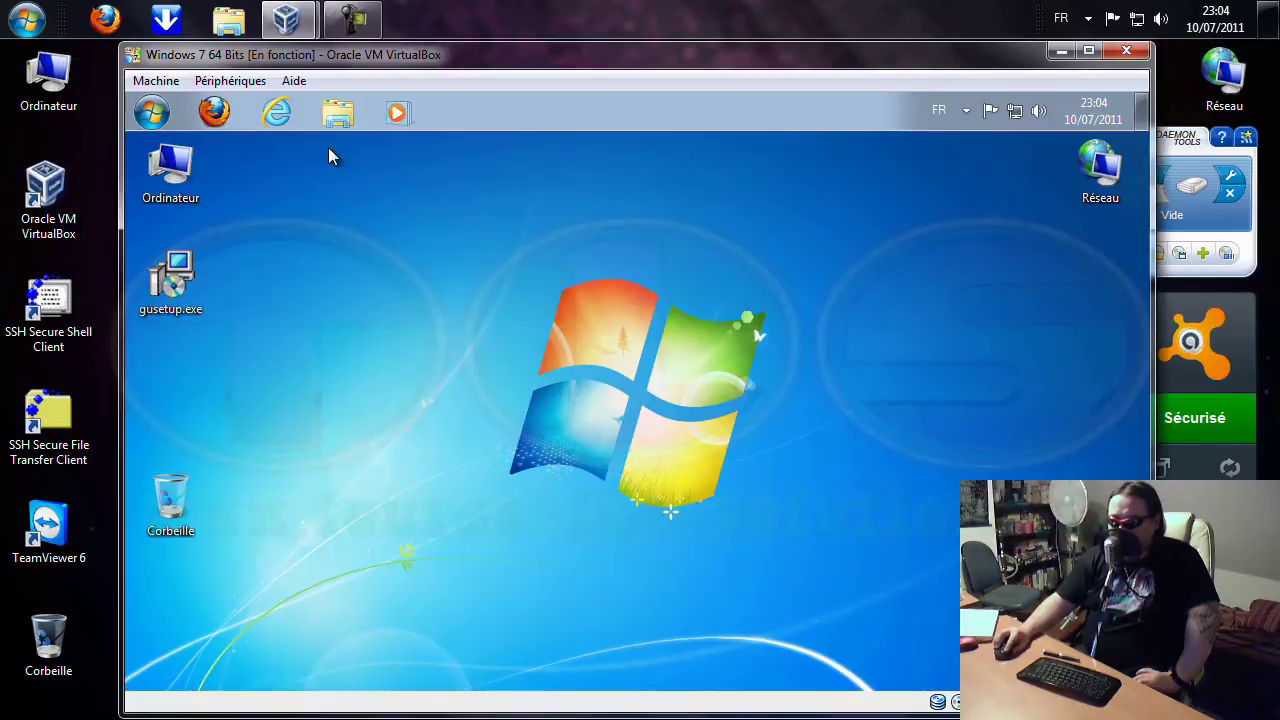
click(158, 81)
click(172, 108)
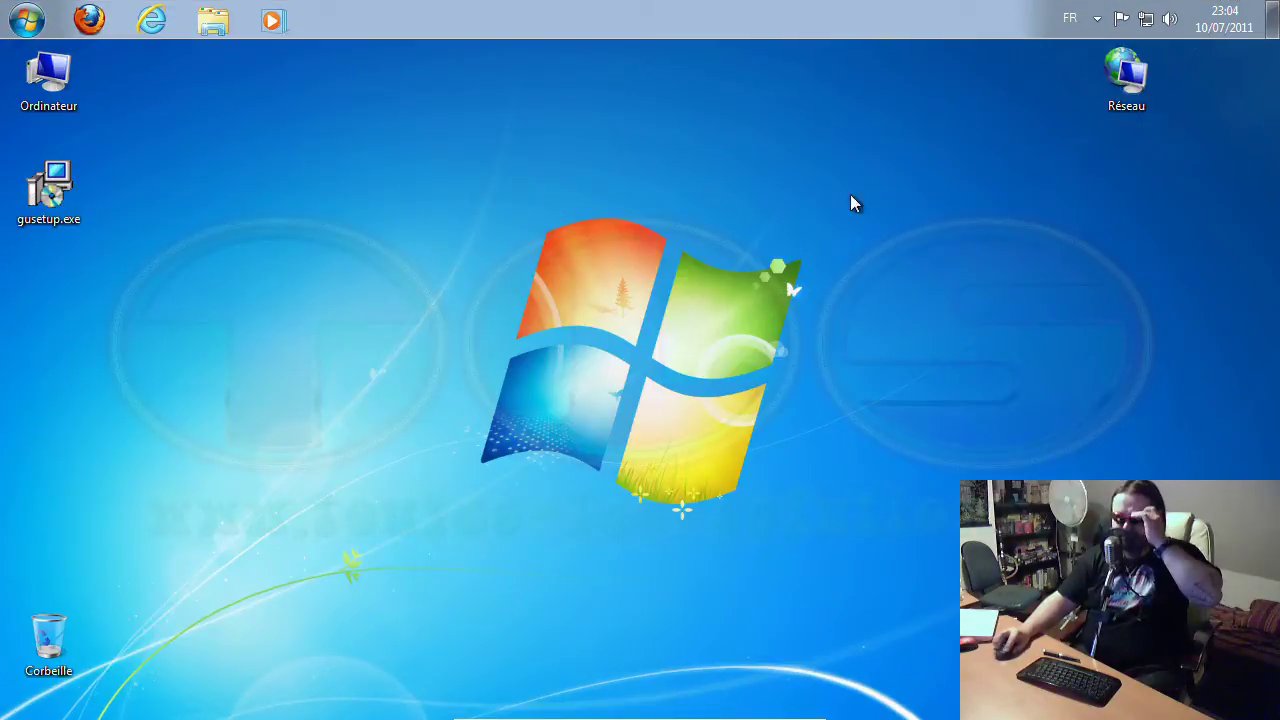
drag(1126, 78, 1224, 80)
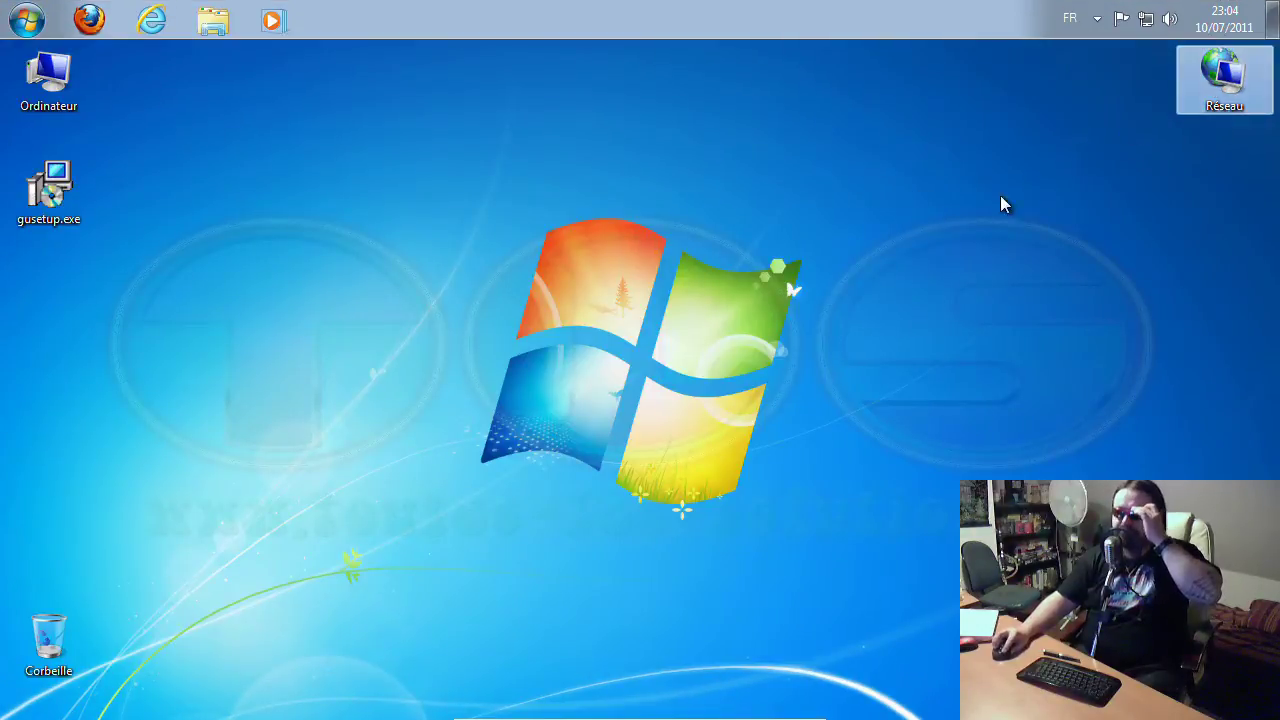
click(728, 303)
- Run gusetup.exe from the desktop, authorise it to make changes and start the installation assistant in Français
click(48, 192)
double_click(48, 192)
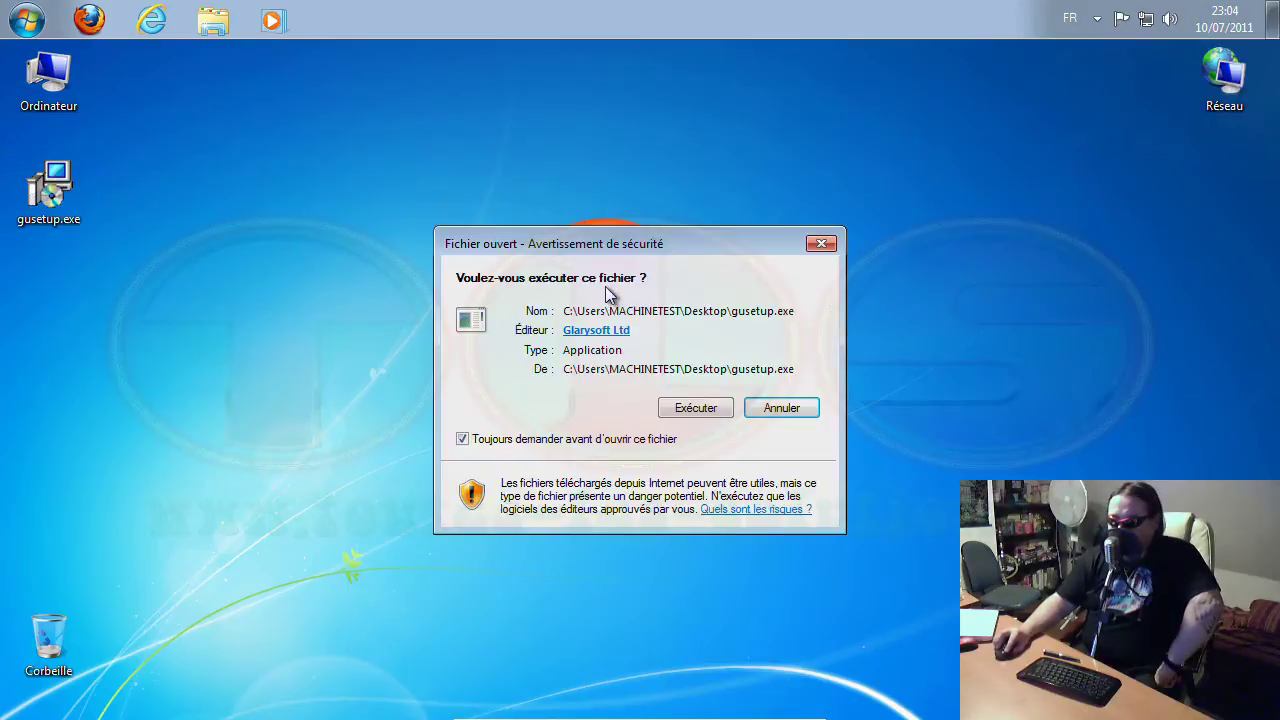
key(Return)
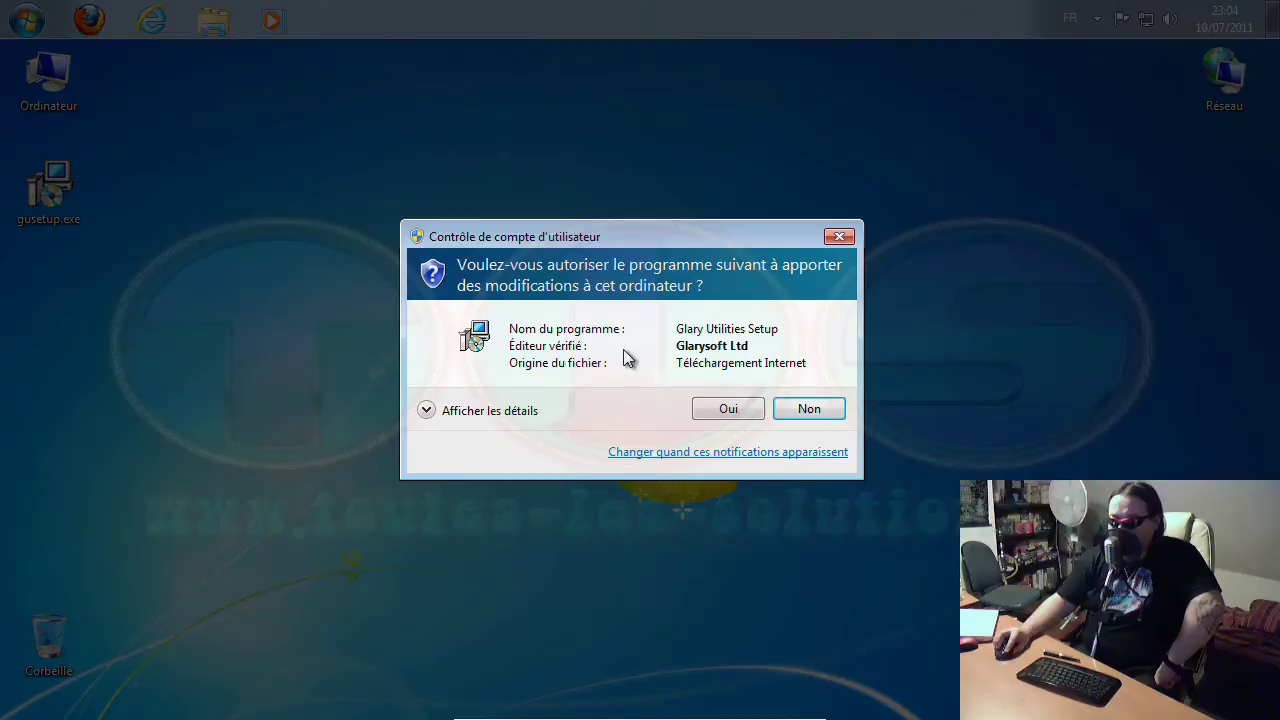
key(alt+o)
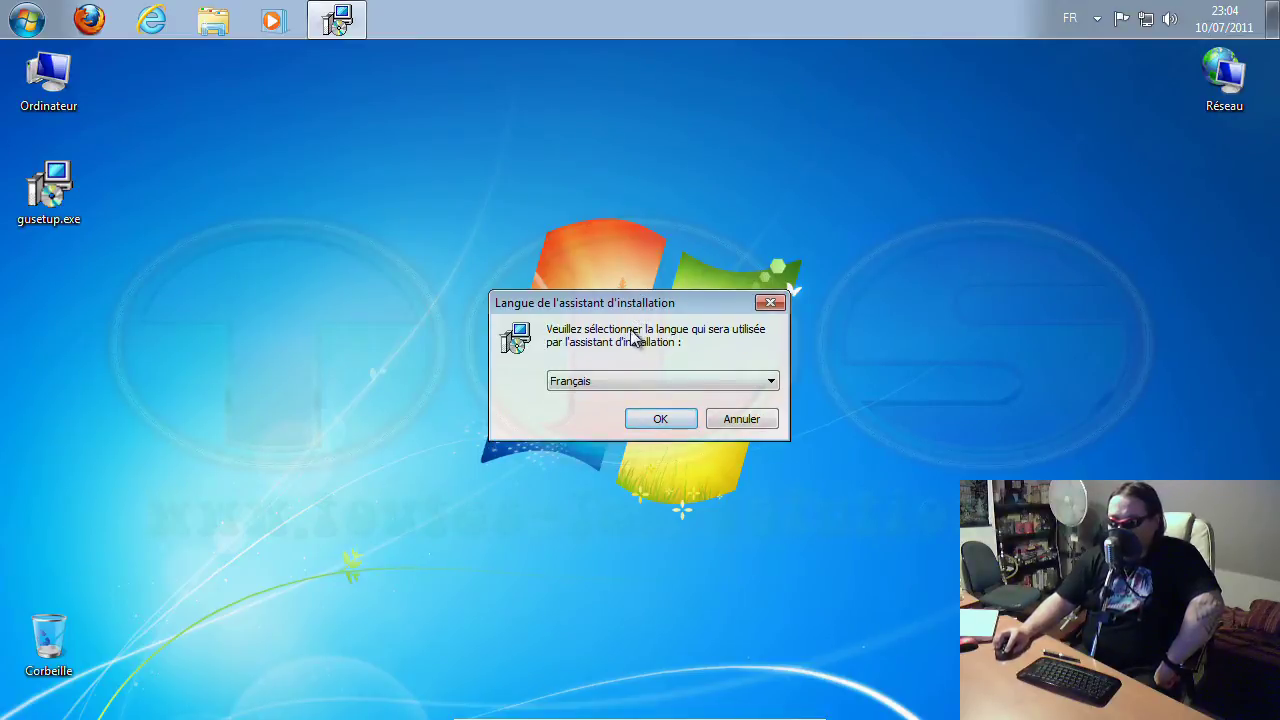
key(Return)
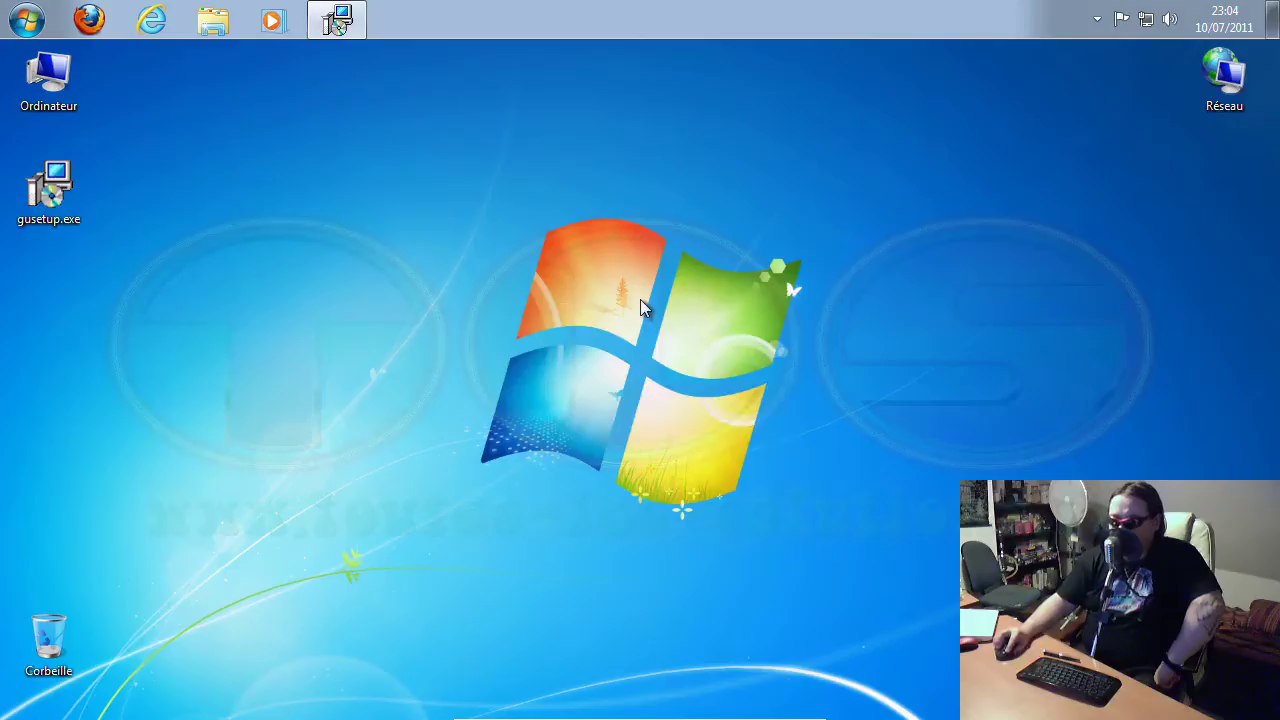
drag(663, 204, 502, 159)
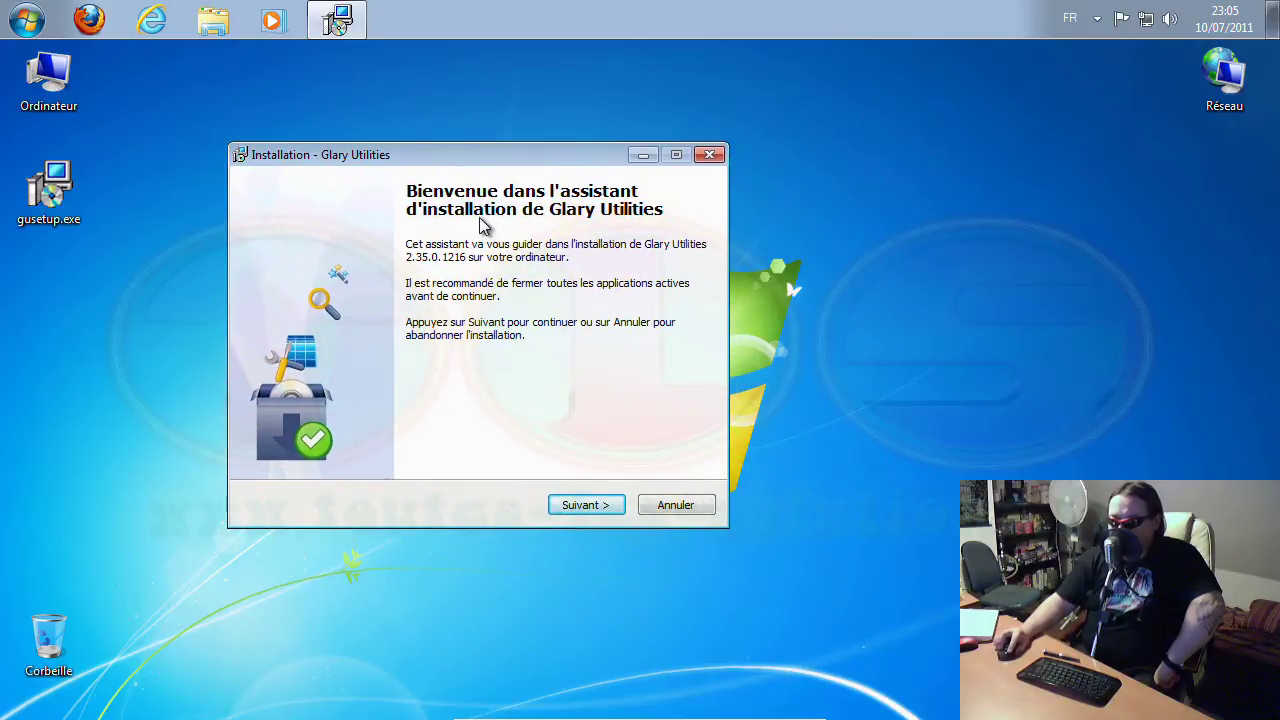
- Accept the Glary Utilities licence agreement and decline the installation of the Ask Toolbar
click(586, 505)
click(325, 446)
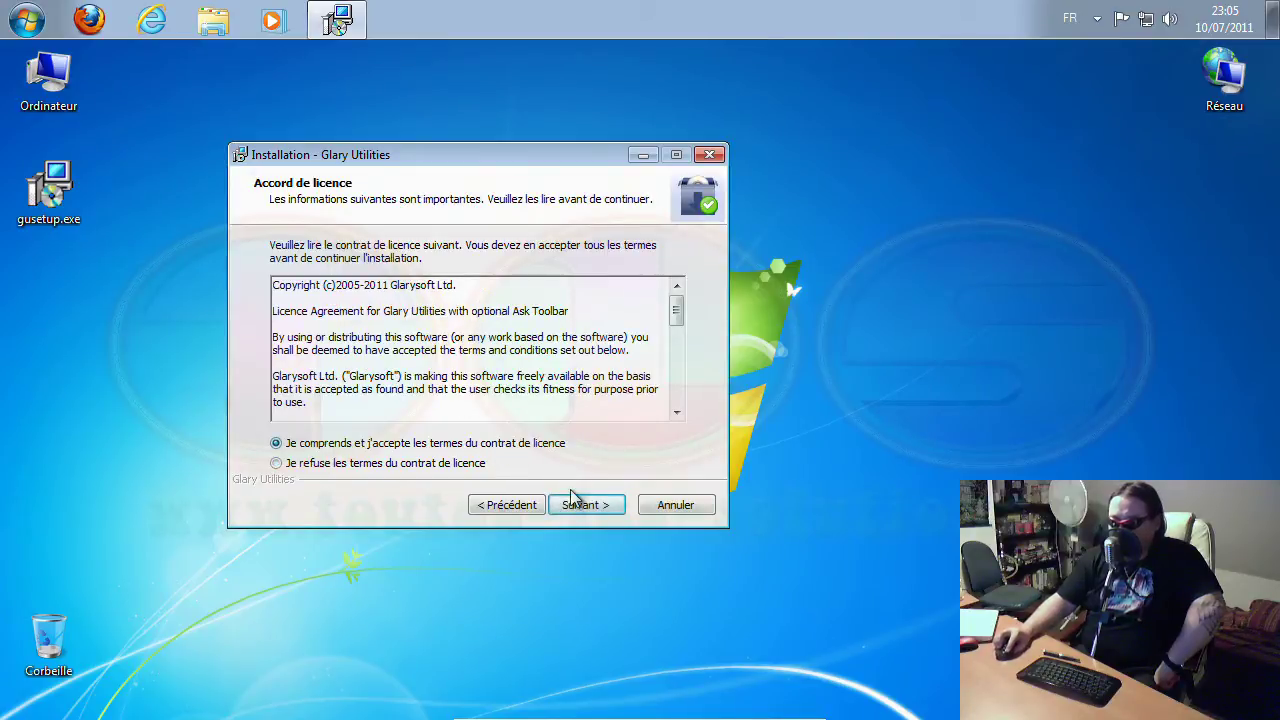
click(592, 507)
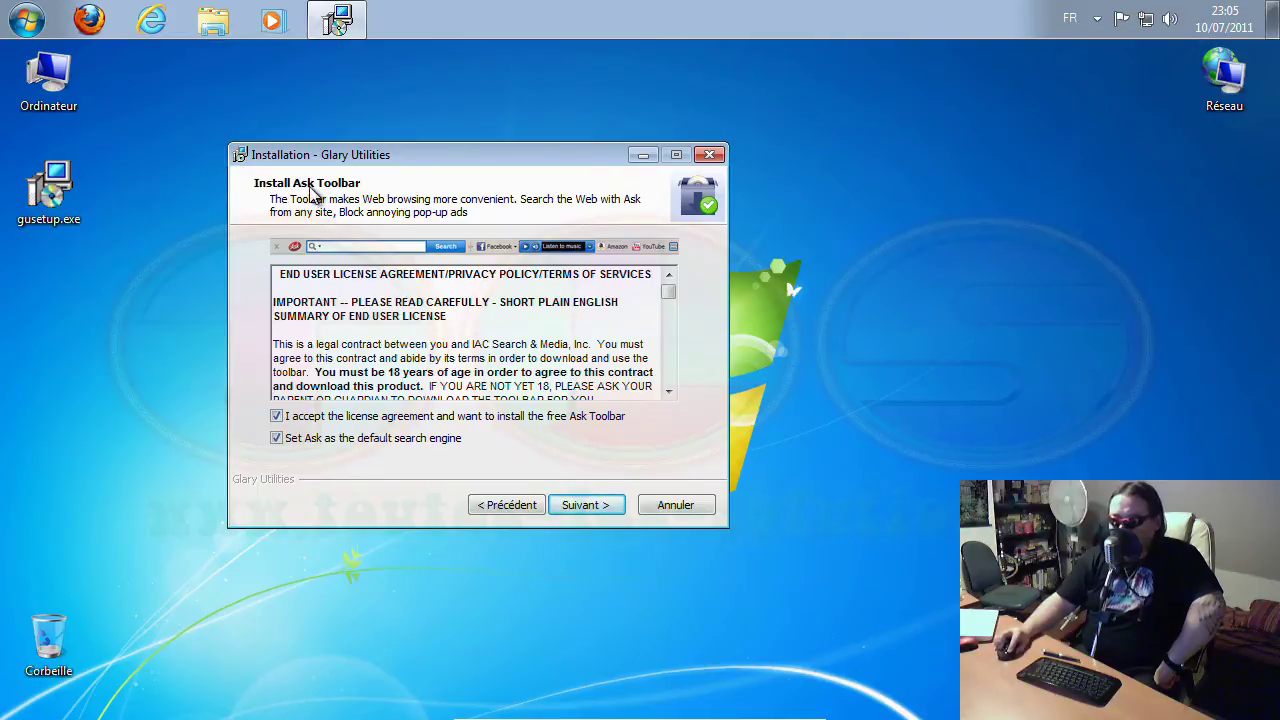
click(277, 416)
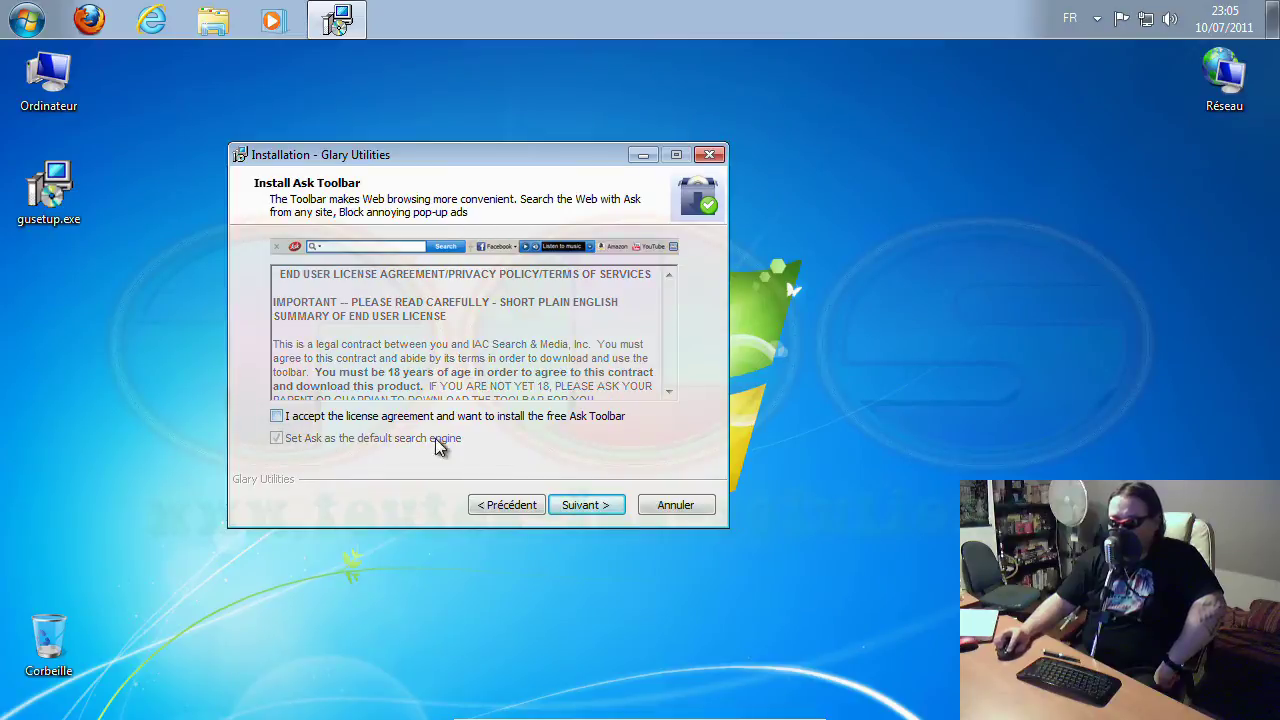
click(590, 508)
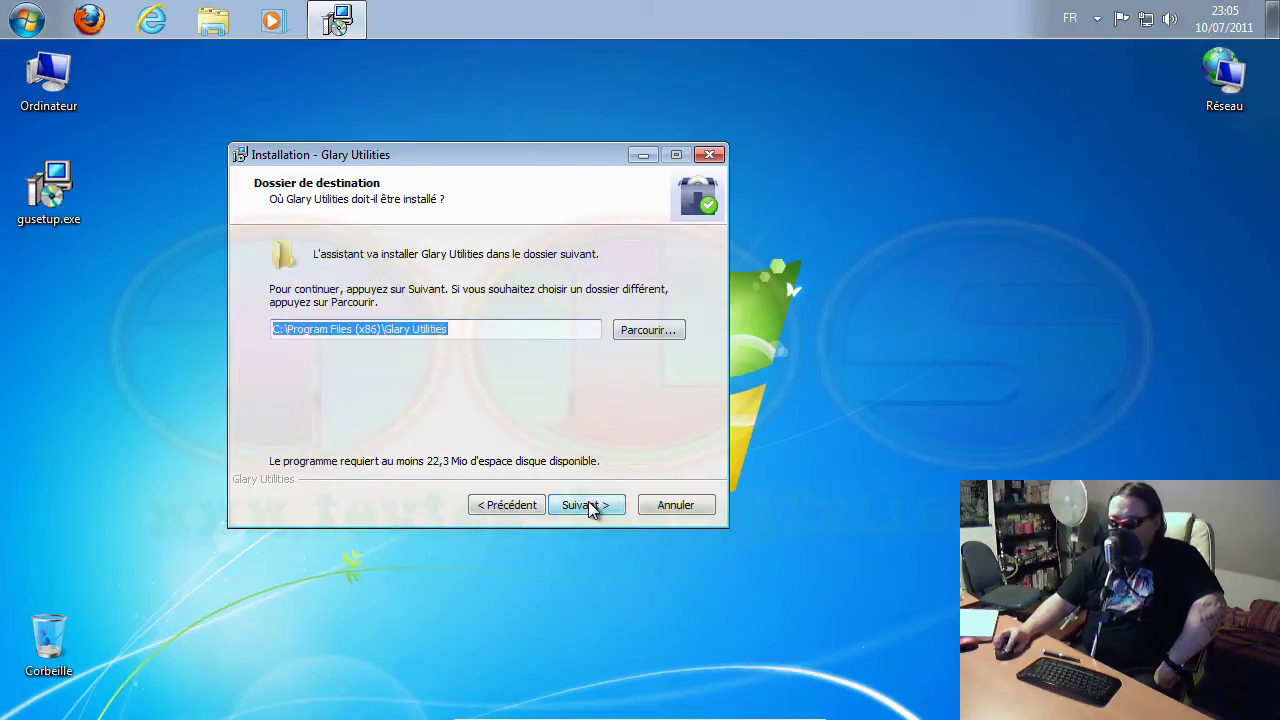
- Install Glary Utilities with the default destination, Start menu folder and desktop icon, and finish with the program set to launch
click(592, 505)
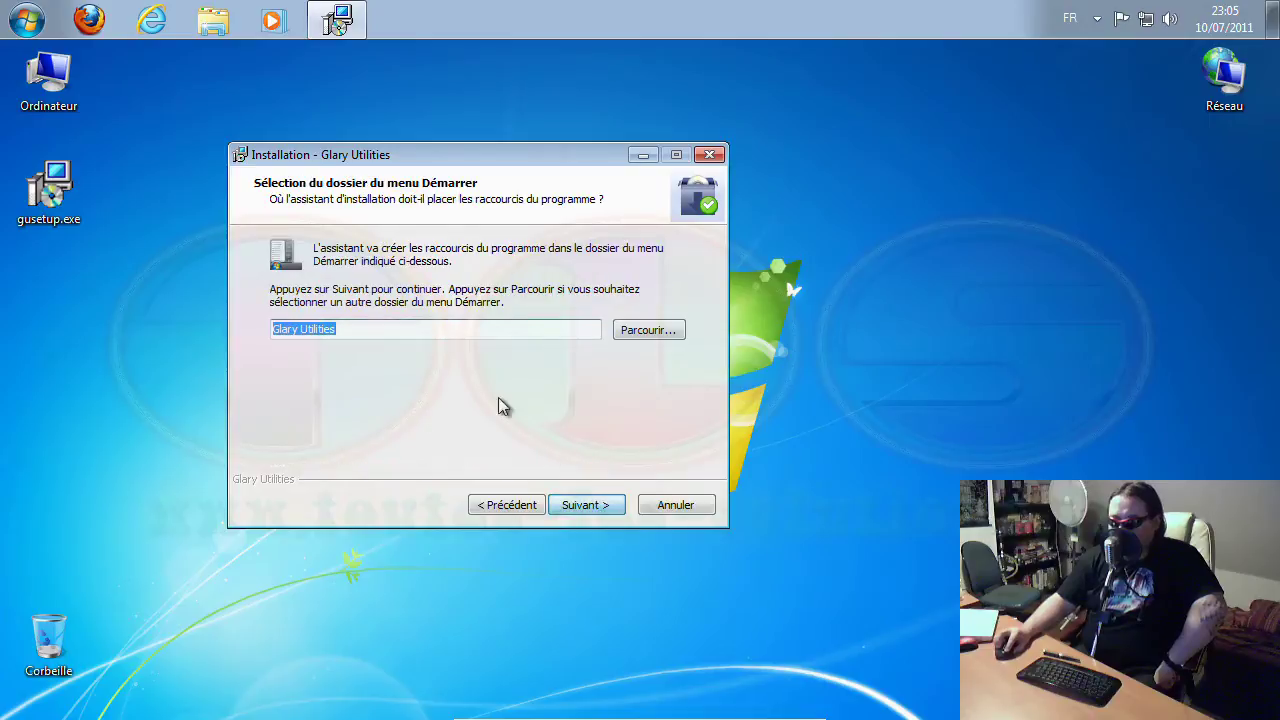
click(592, 506)
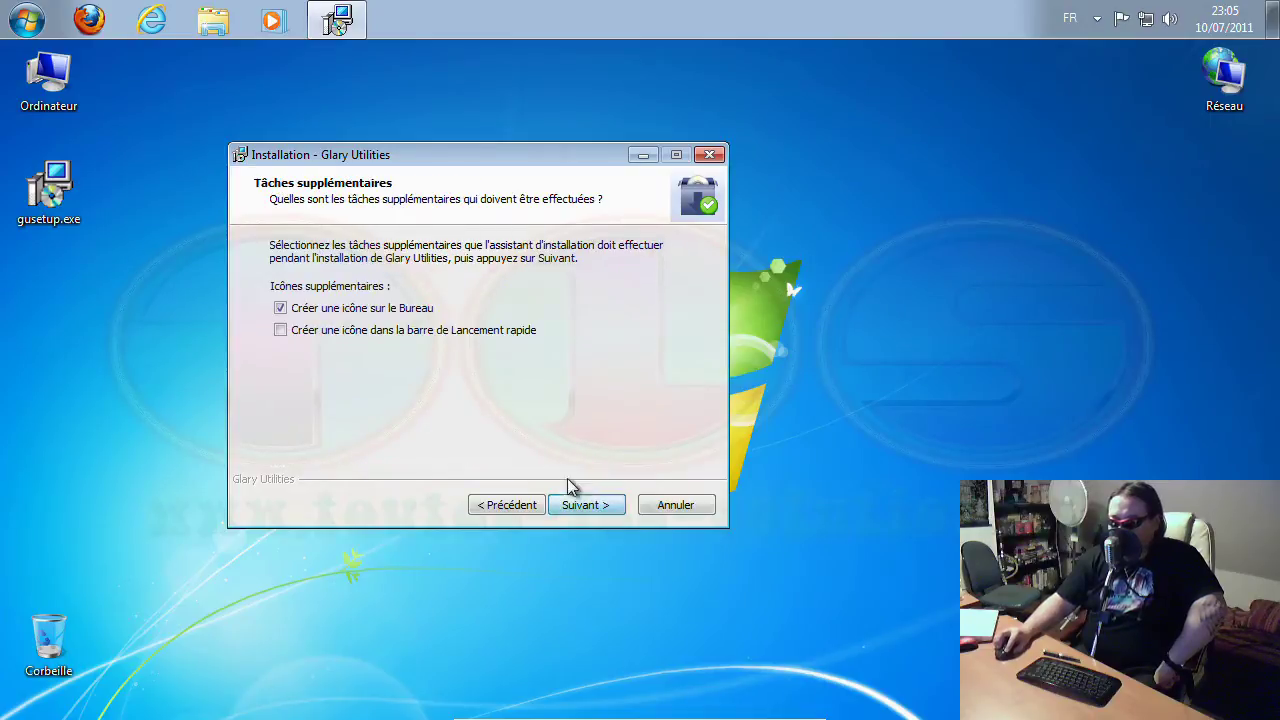
click(586, 506)
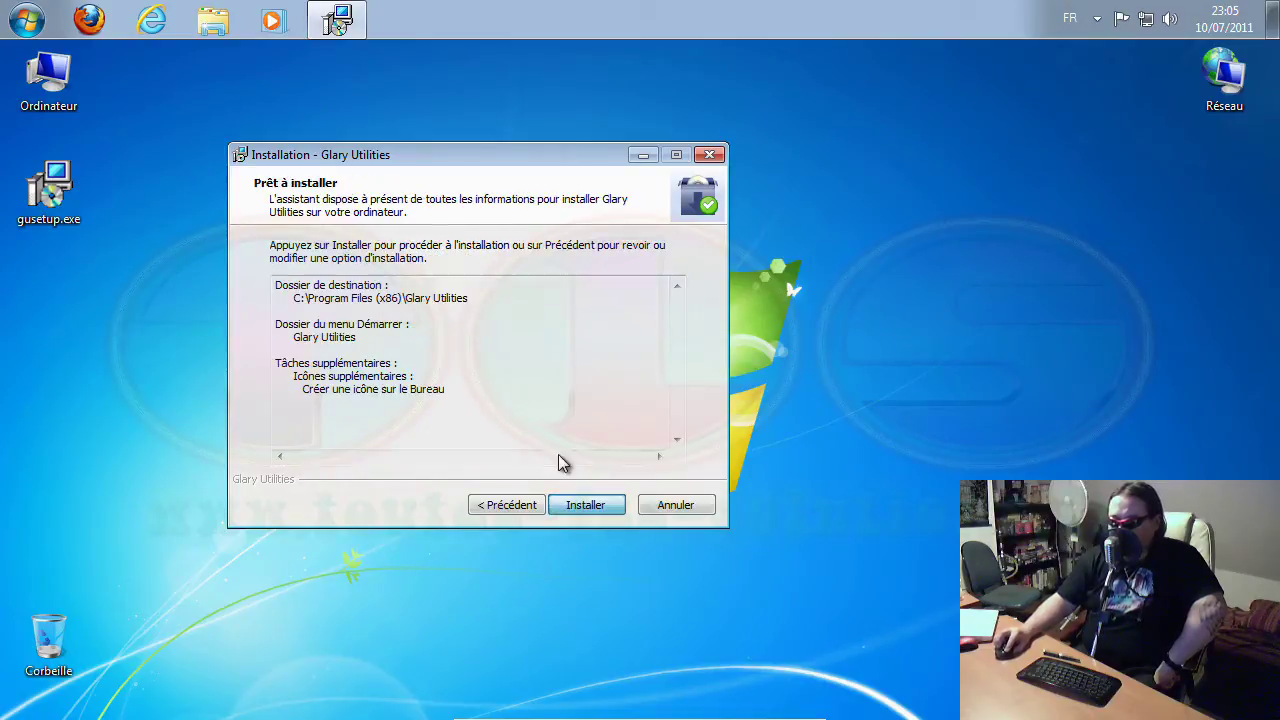
click(591, 505)
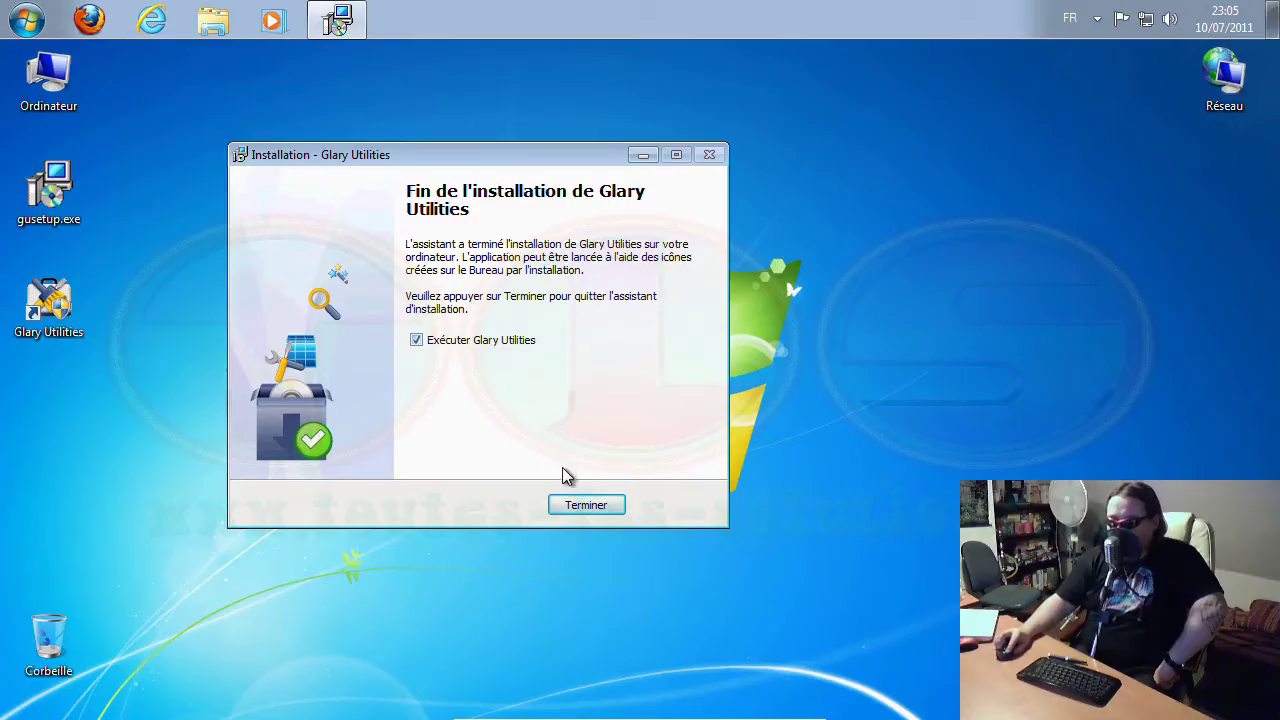
click(587, 506)
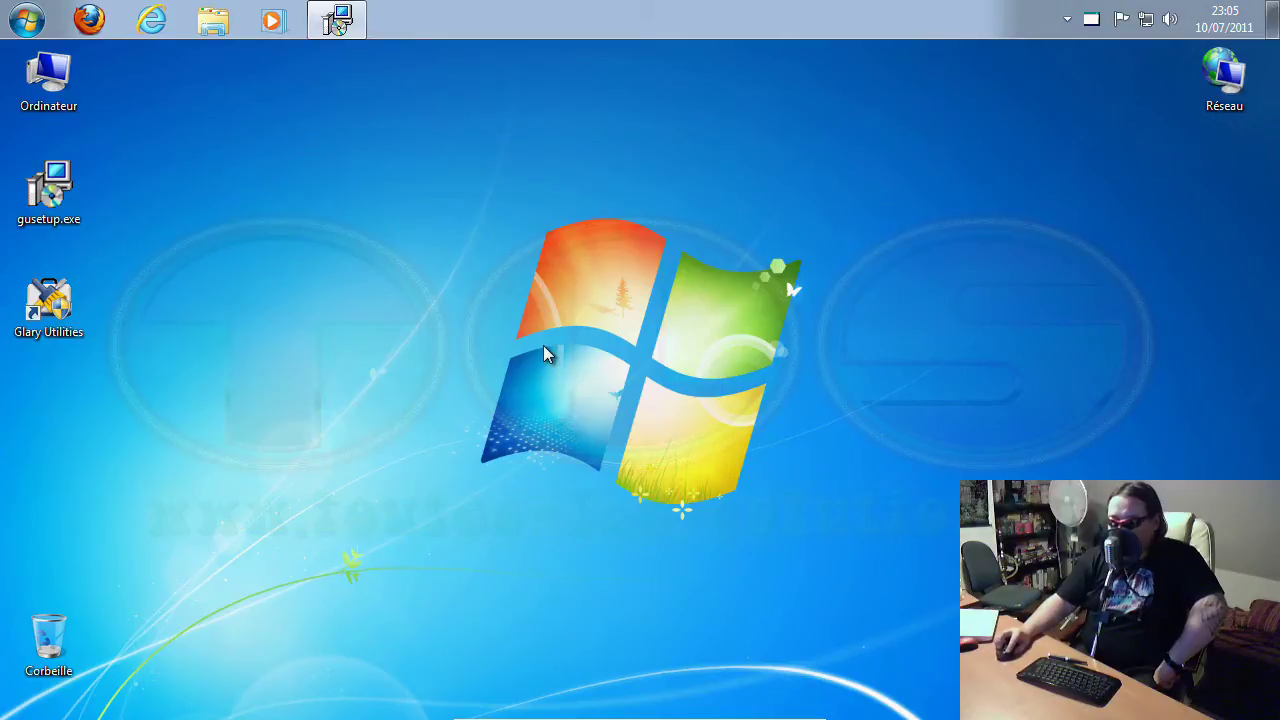
- Scan for errors with Maintenance 1-clic, leaving Effaceur de traces unselected, and repair the detected problems
drag(667, 156, 459, 122)
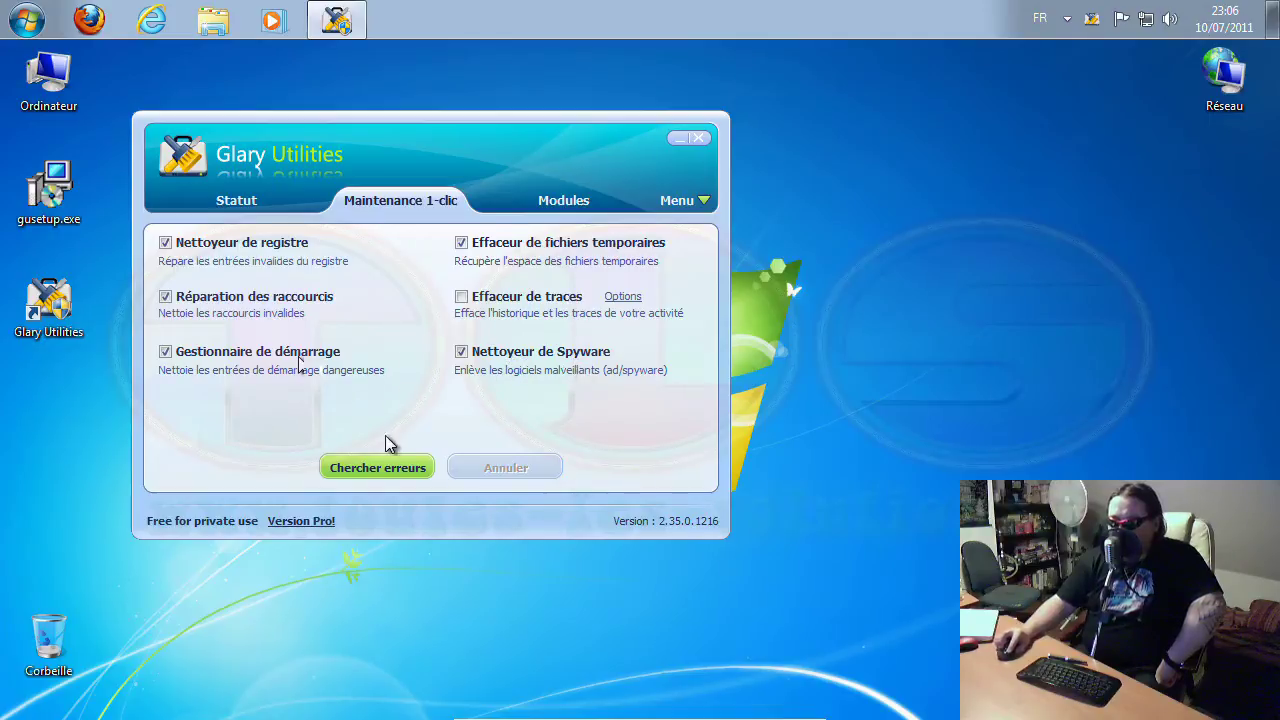
click(375, 469)
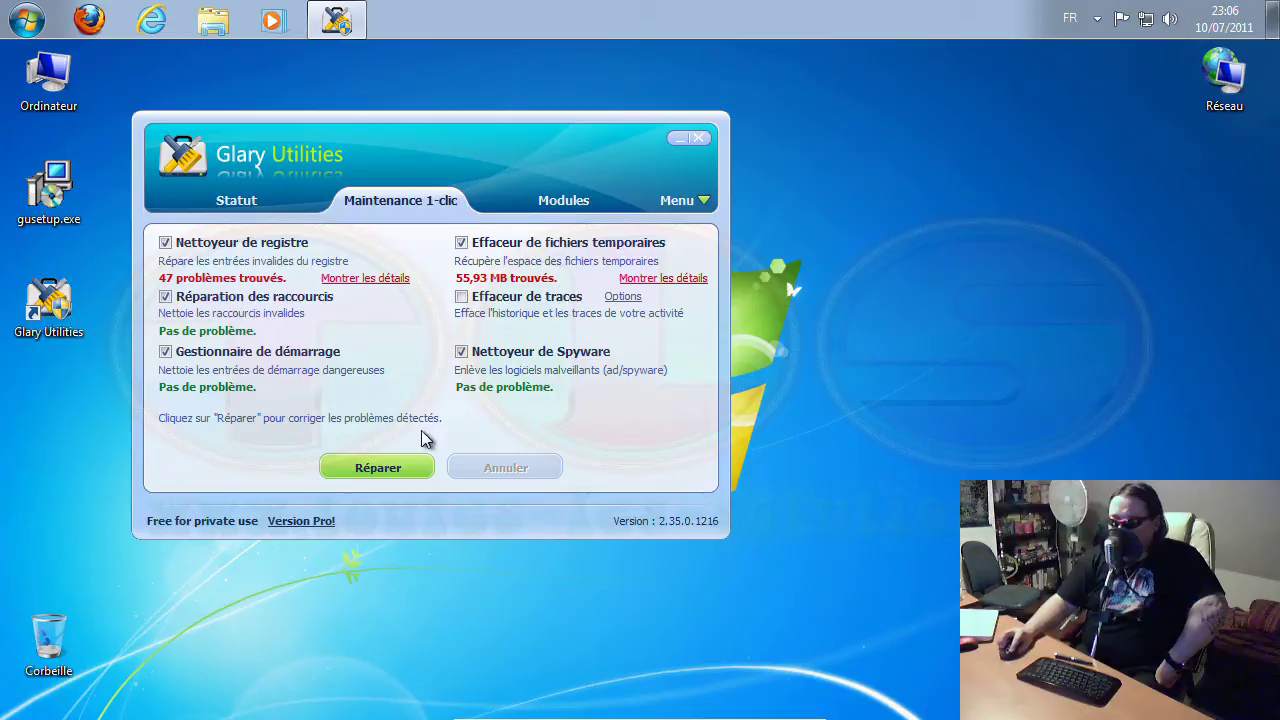
click(377, 470)
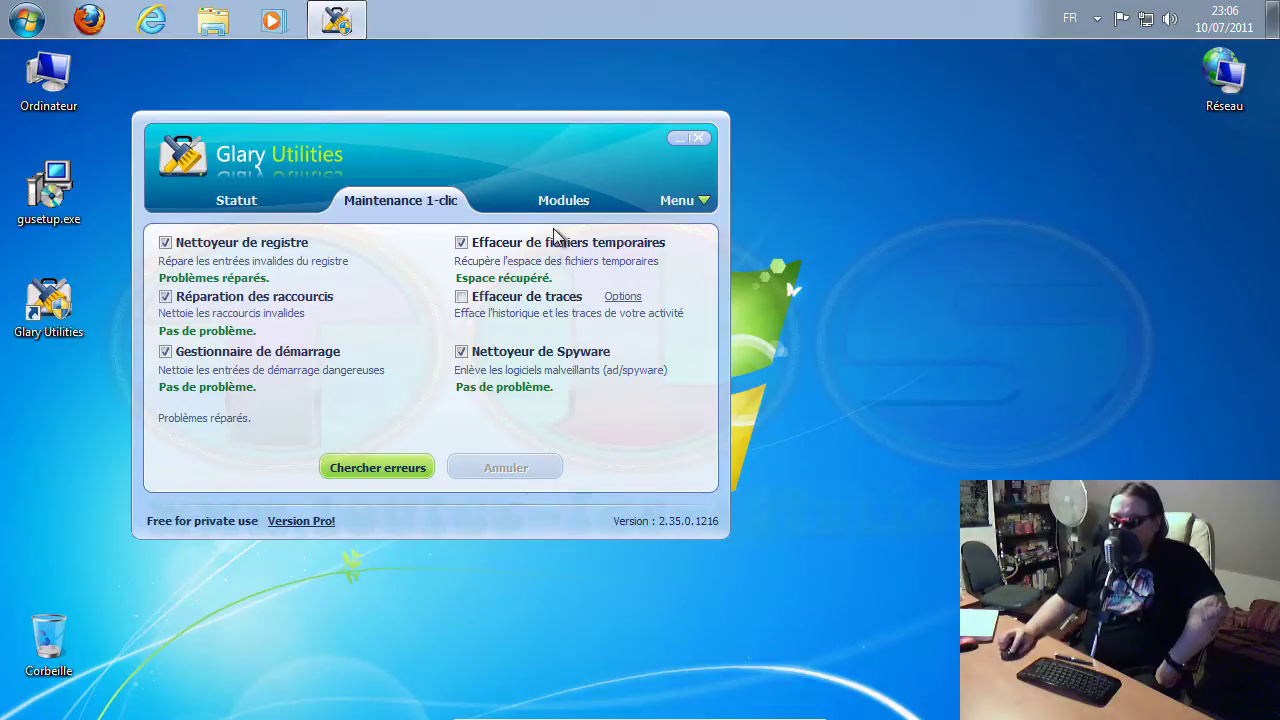
- Examine the Nettoyeur de disque module's file type, exclusion and inclusion options and its additional options, and close it without cleaning
click(562, 204)
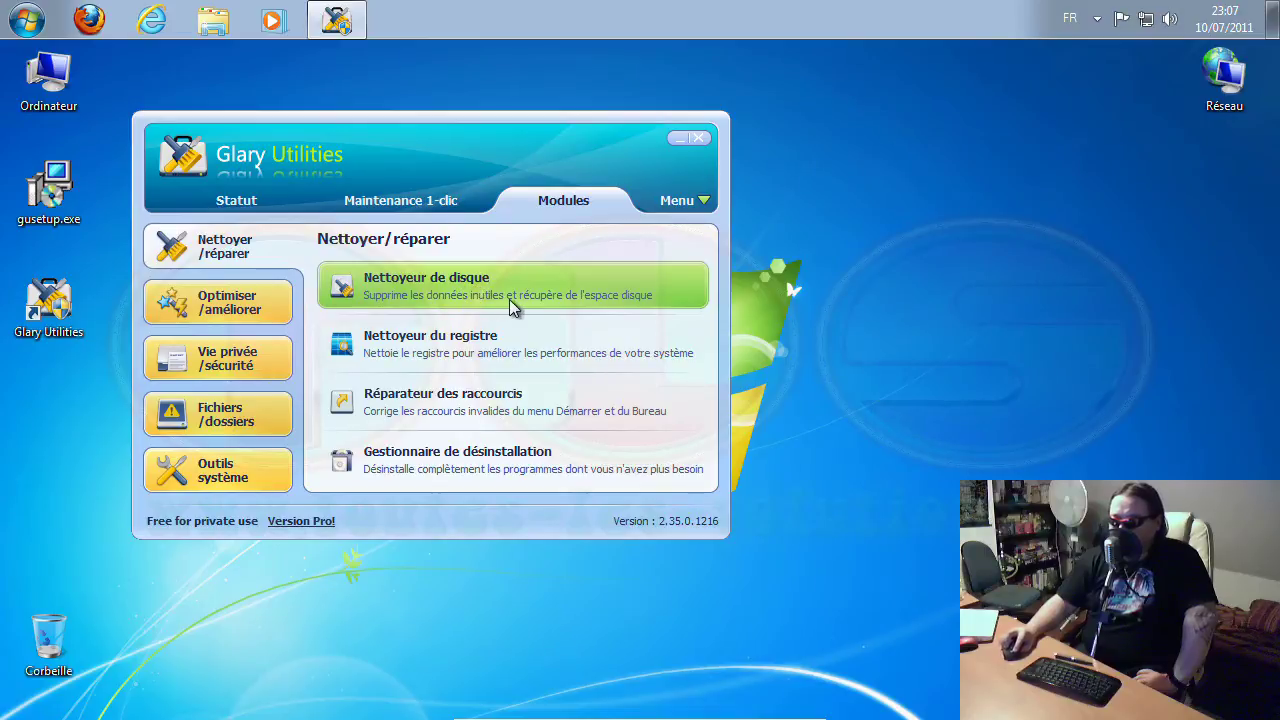
click(478, 287)
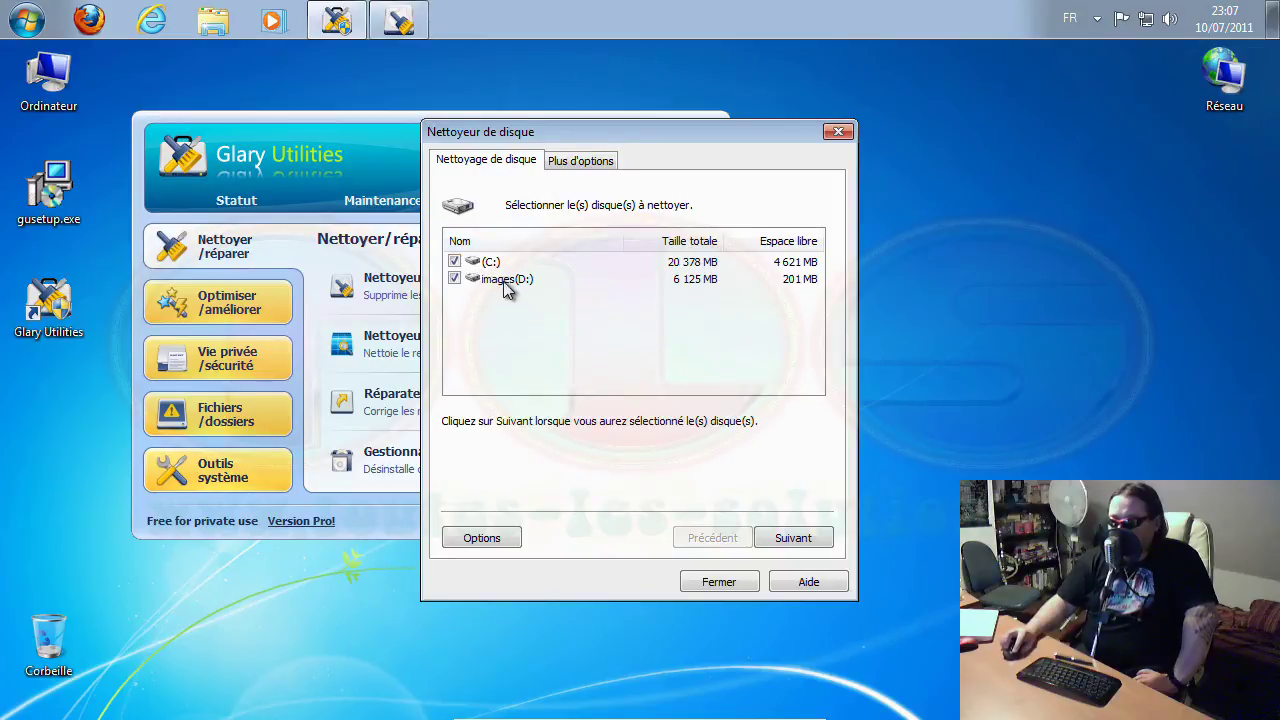
click(483, 539)
drag(631, 180, 415, 123)
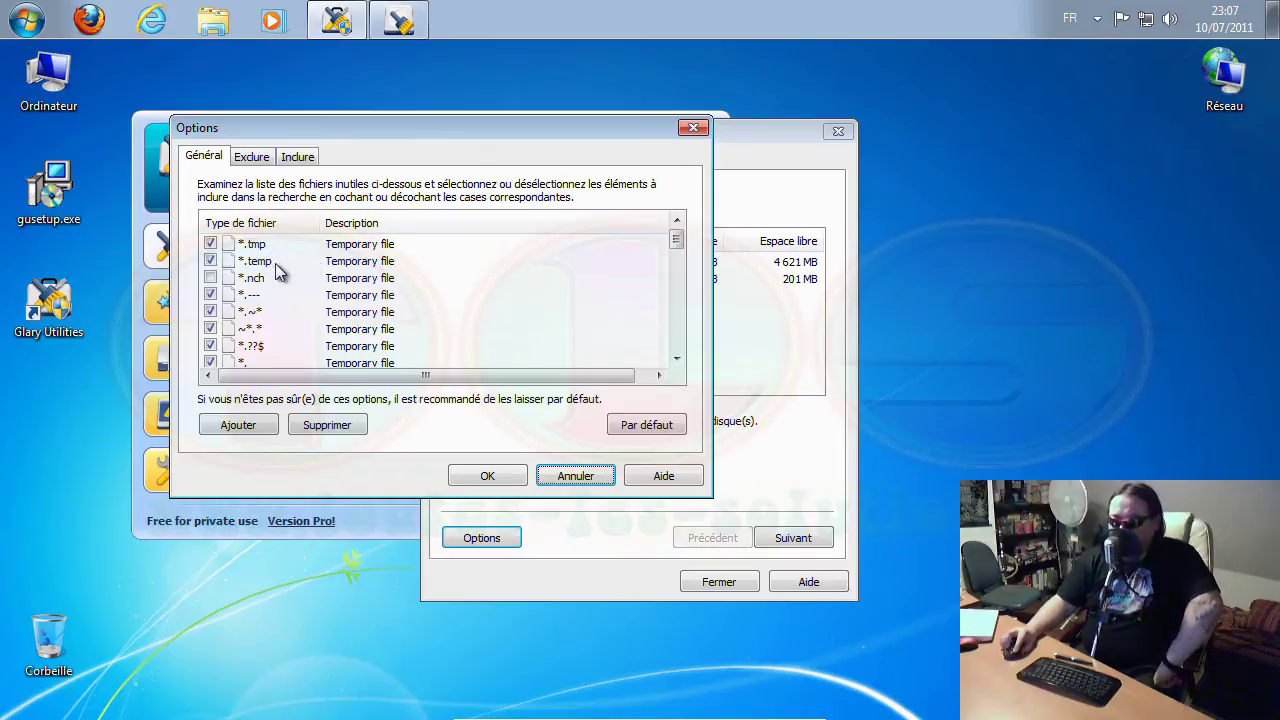
drag(679, 241, 690, 352)
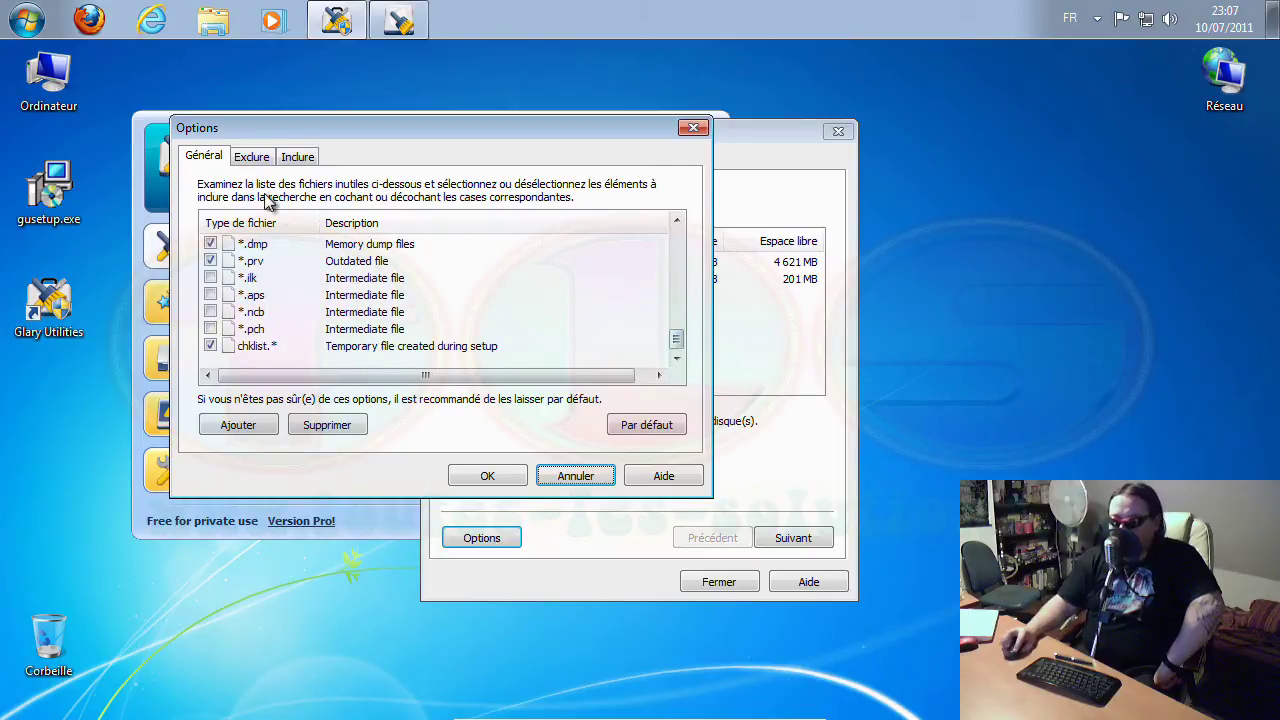
click(250, 162)
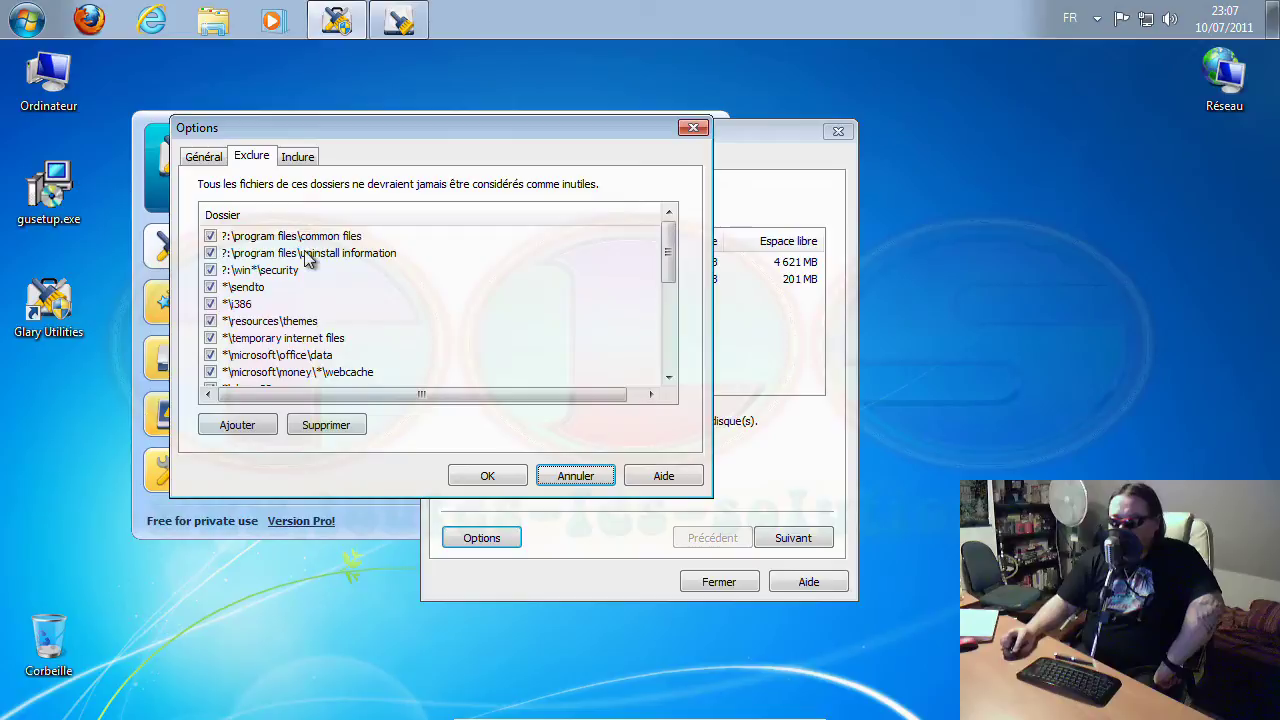
click(299, 160)
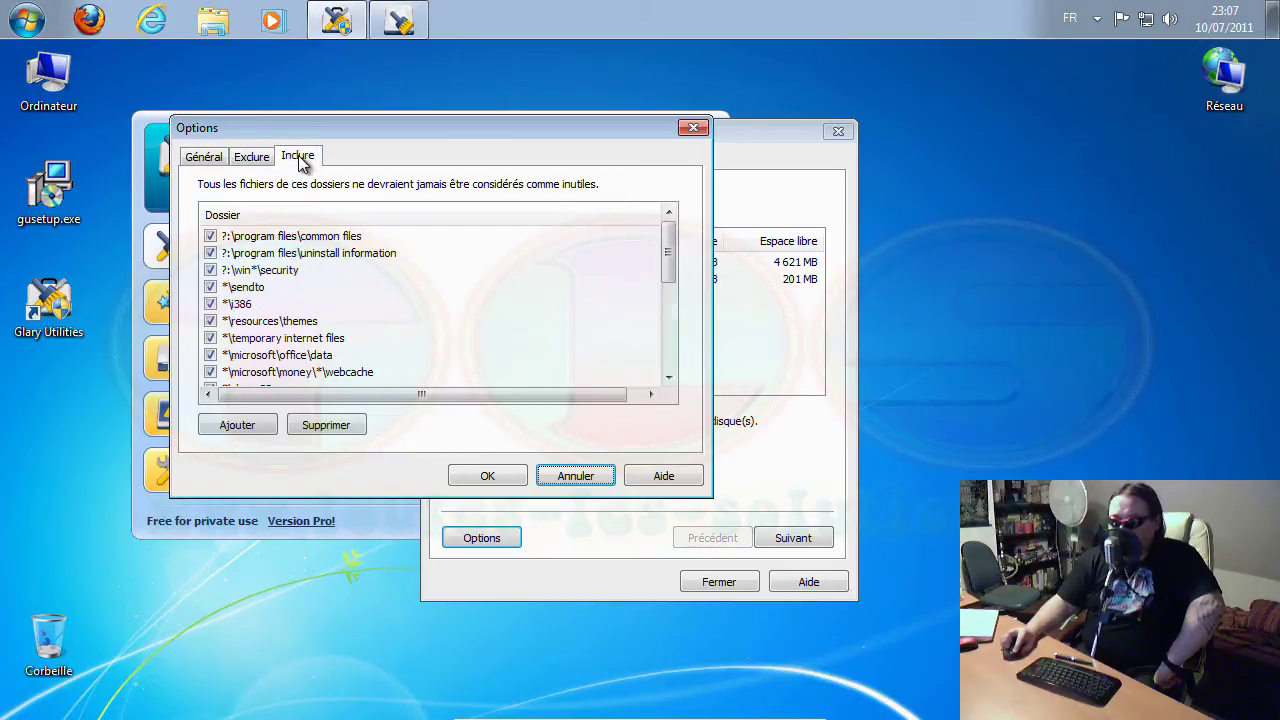
click(576, 478)
click(581, 166)
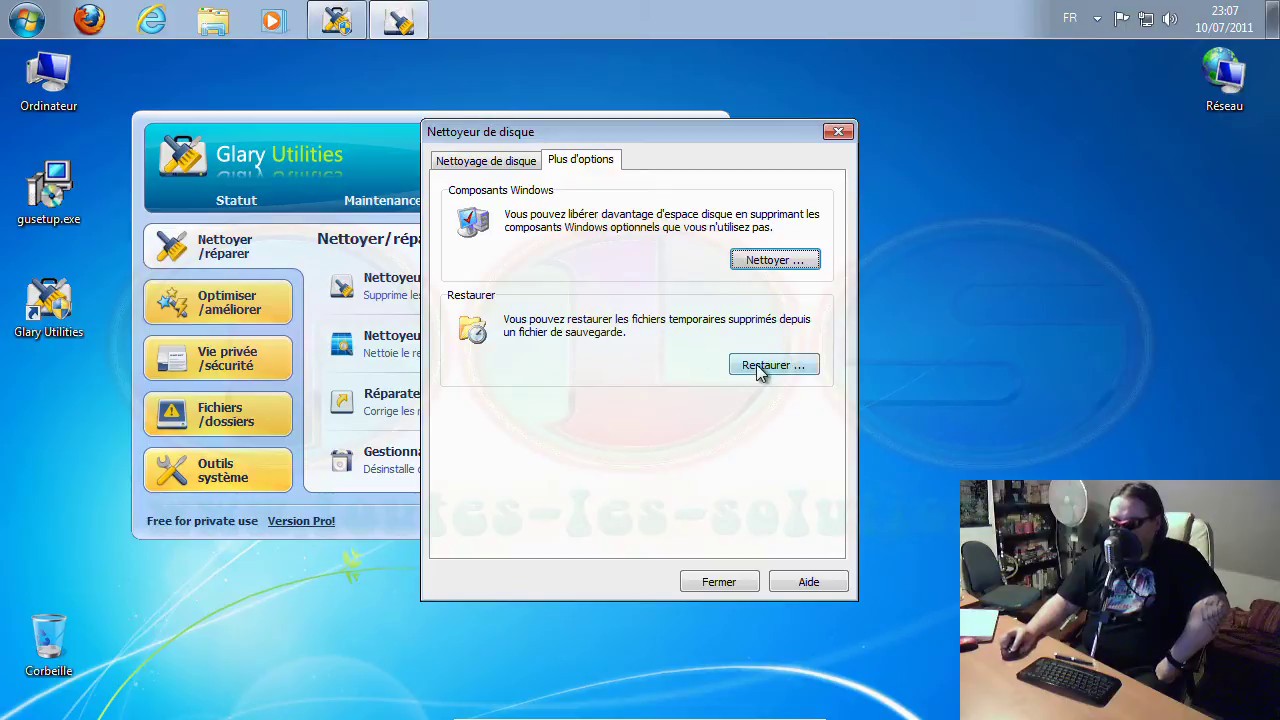
click(718, 582)
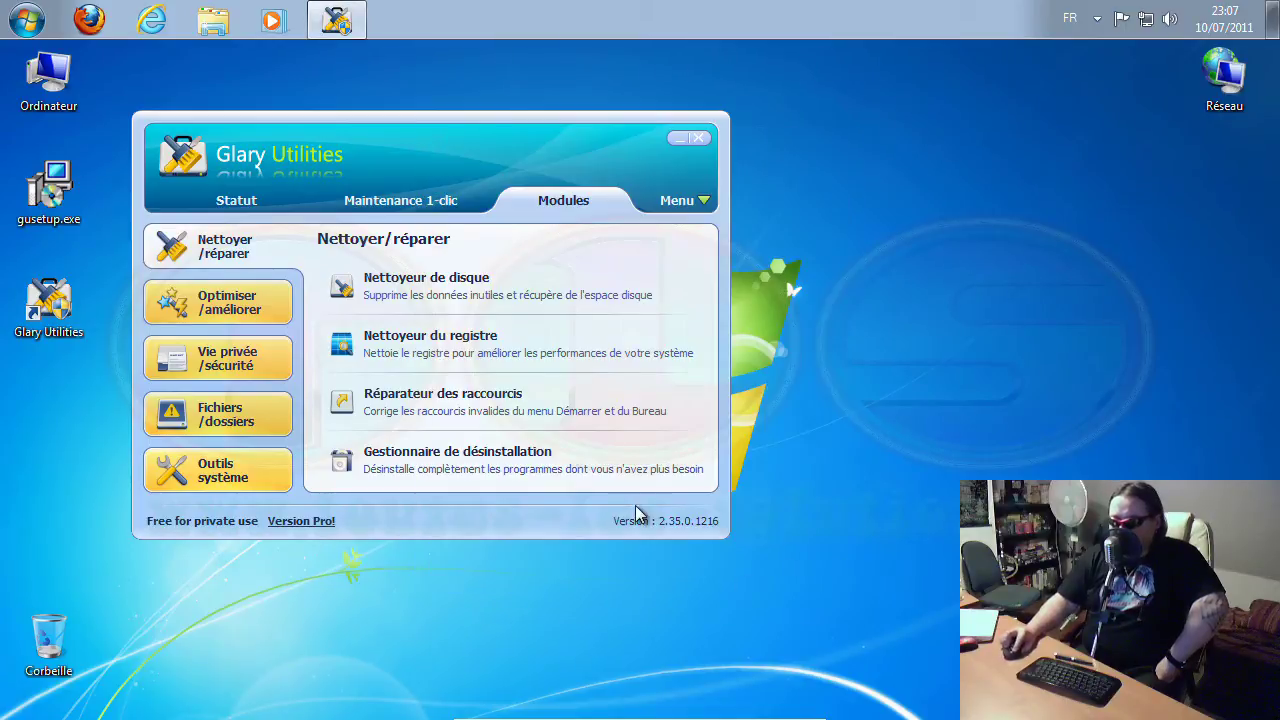
- Analyse the registry with the Nettoyeur du registre module and repair the selected problems
click(455, 341)
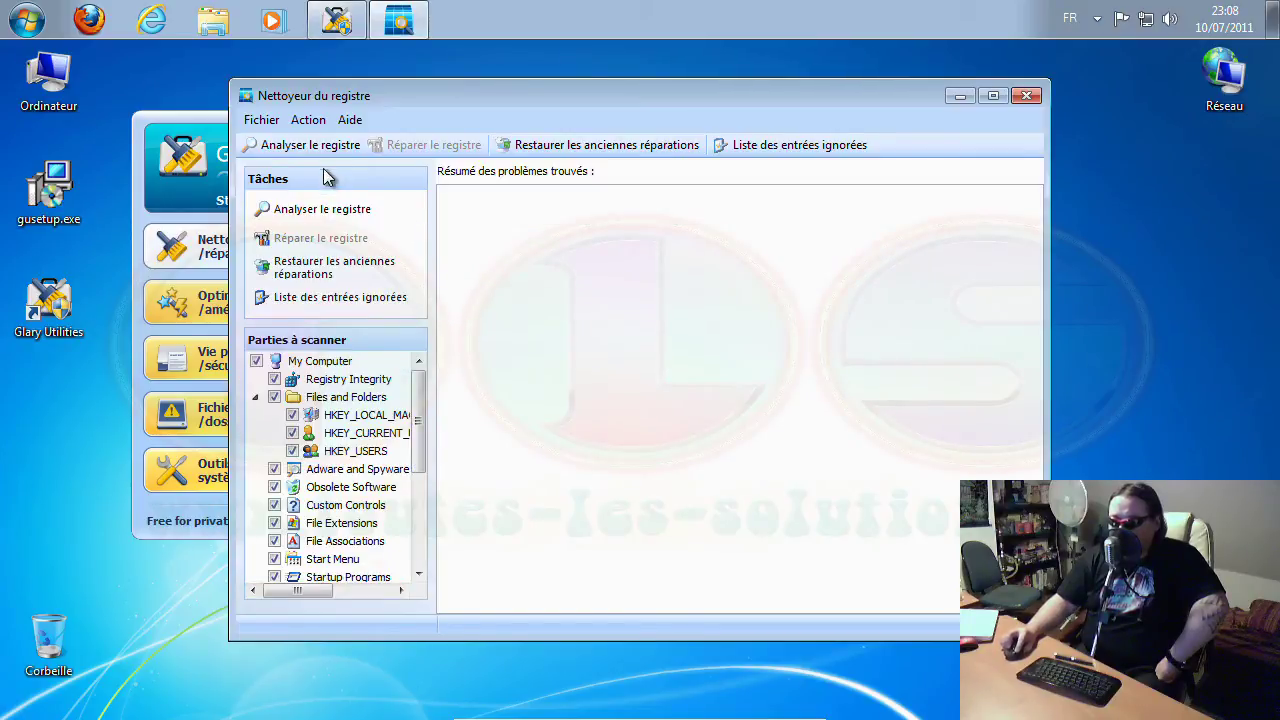
drag(465, 94, 343, 84)
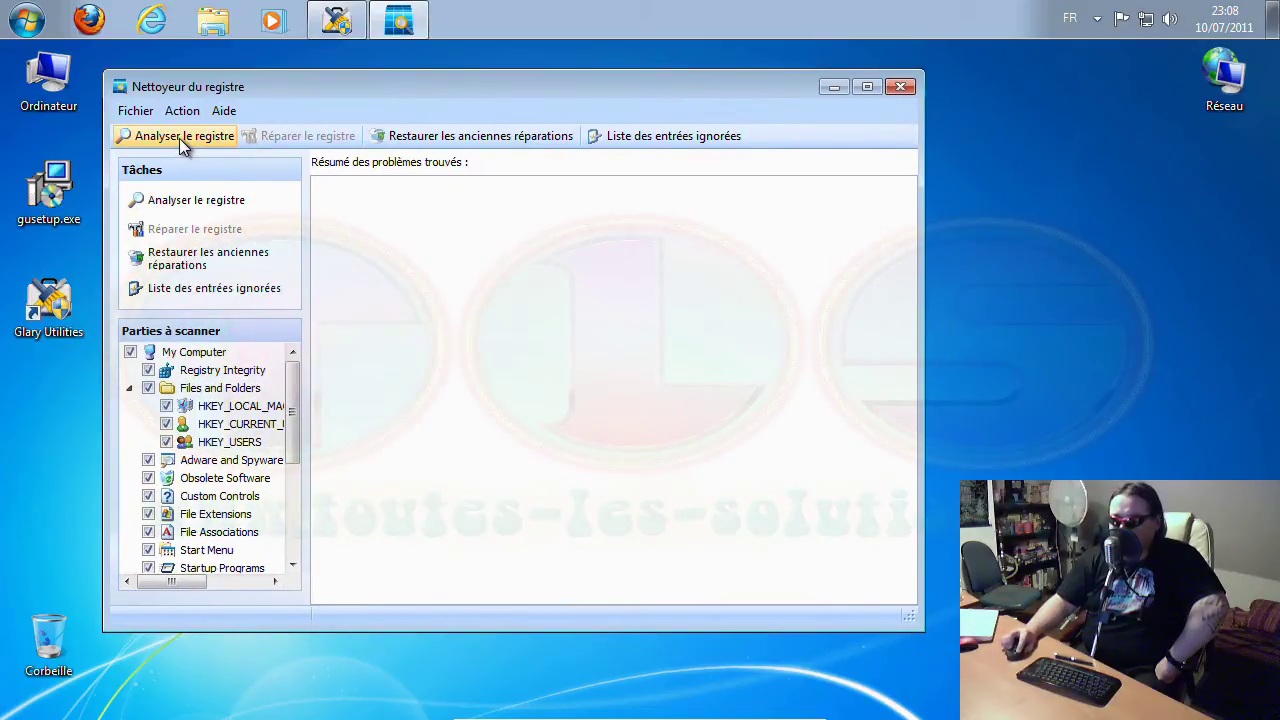
click(179, 138)
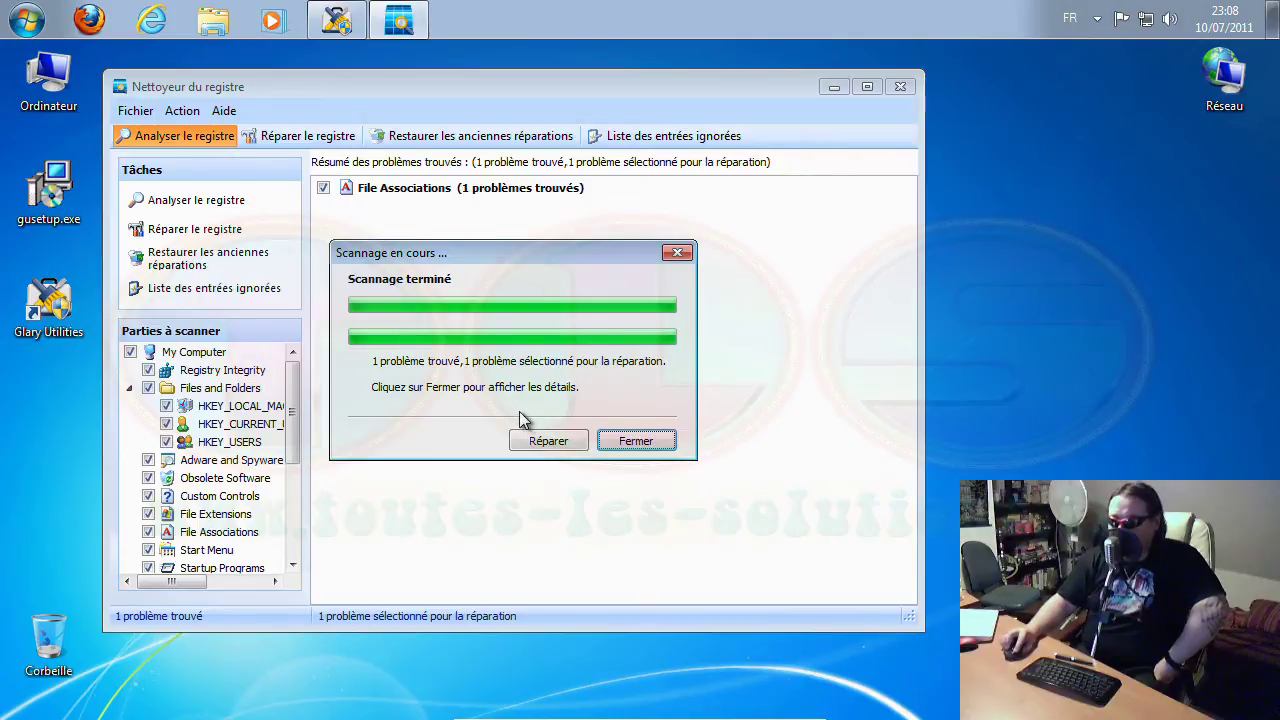
click(555, 443)
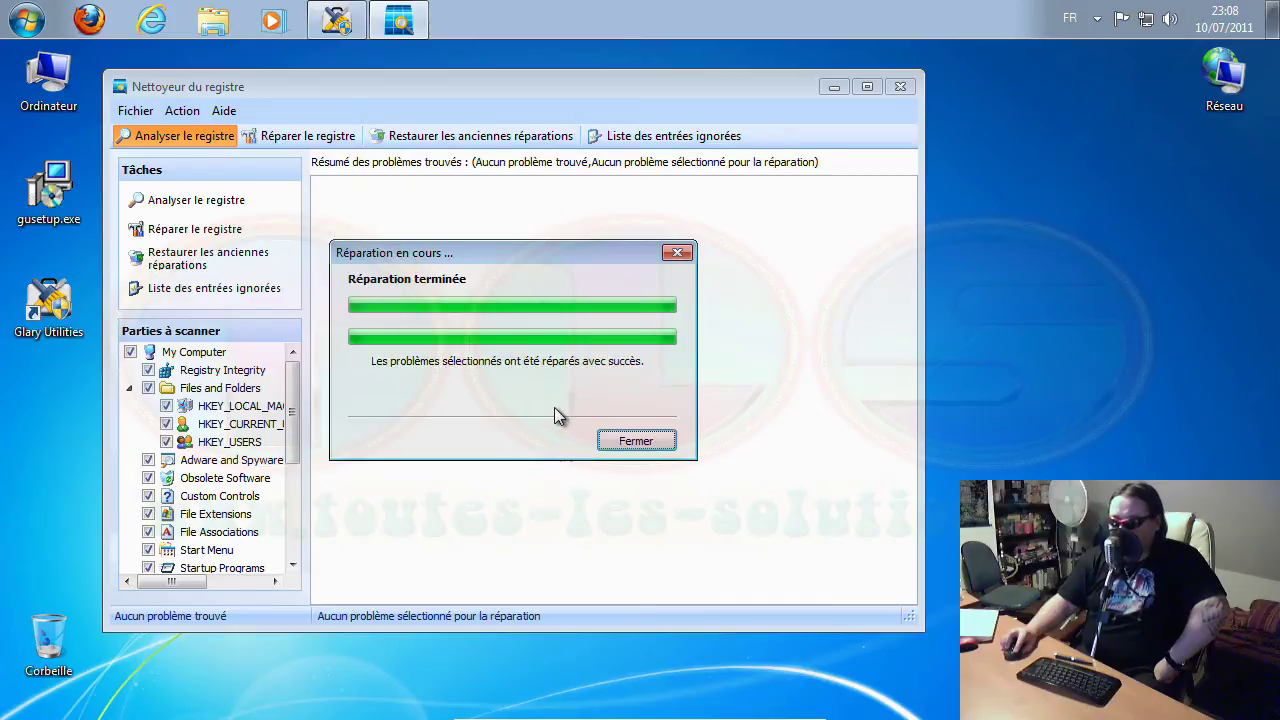
click(637, 443)
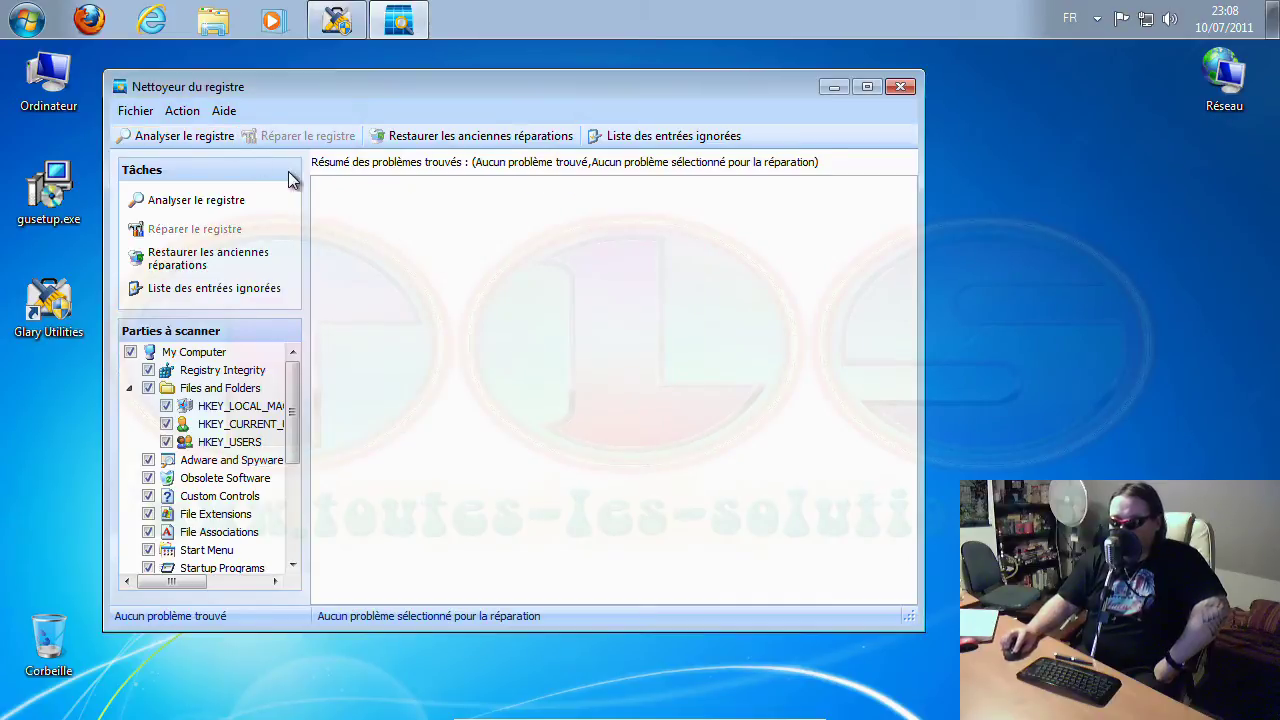
- Review the file and action commands available in the Nettoyeur du registre module and close it
click(133, 110)
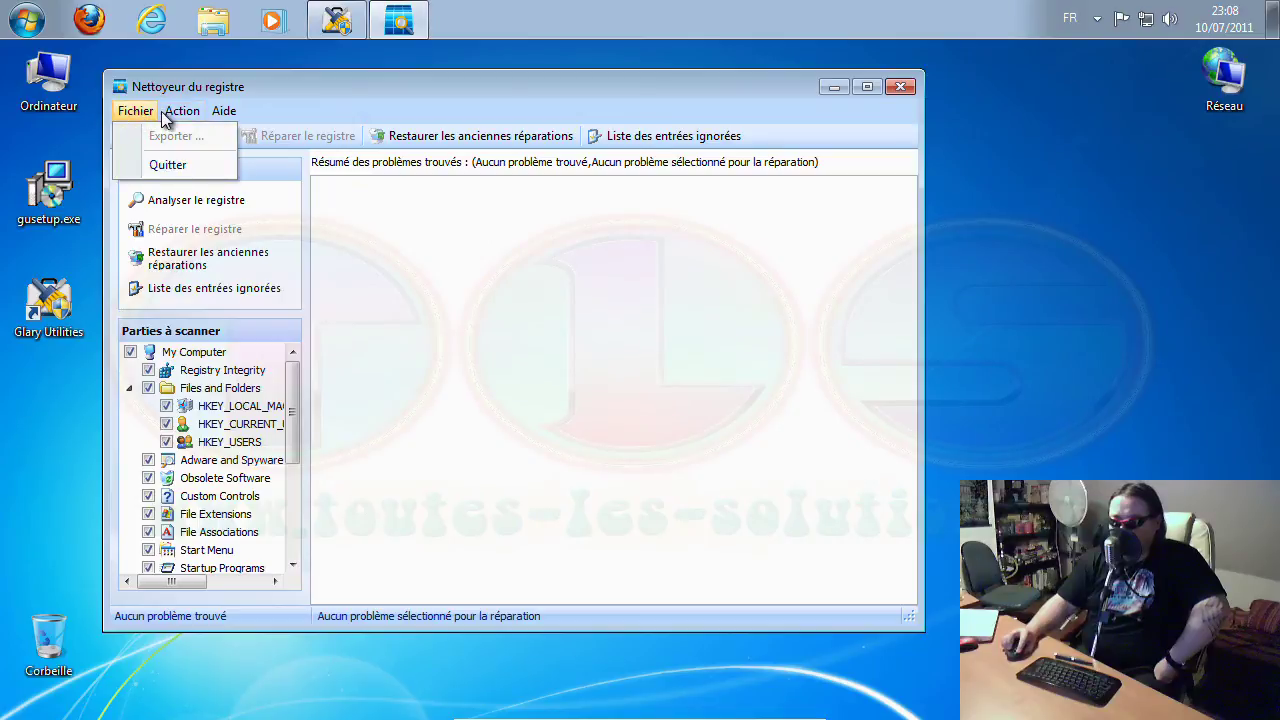
mouse_move(187, 112)
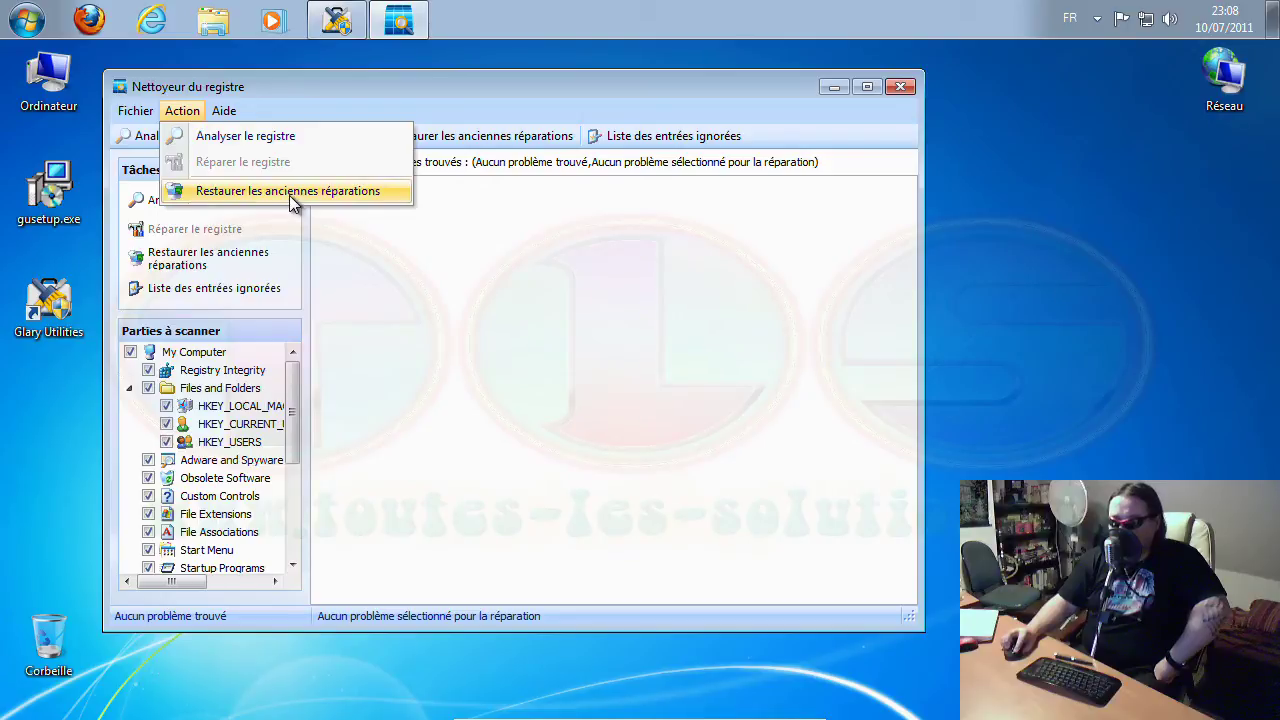
click(832, 127)
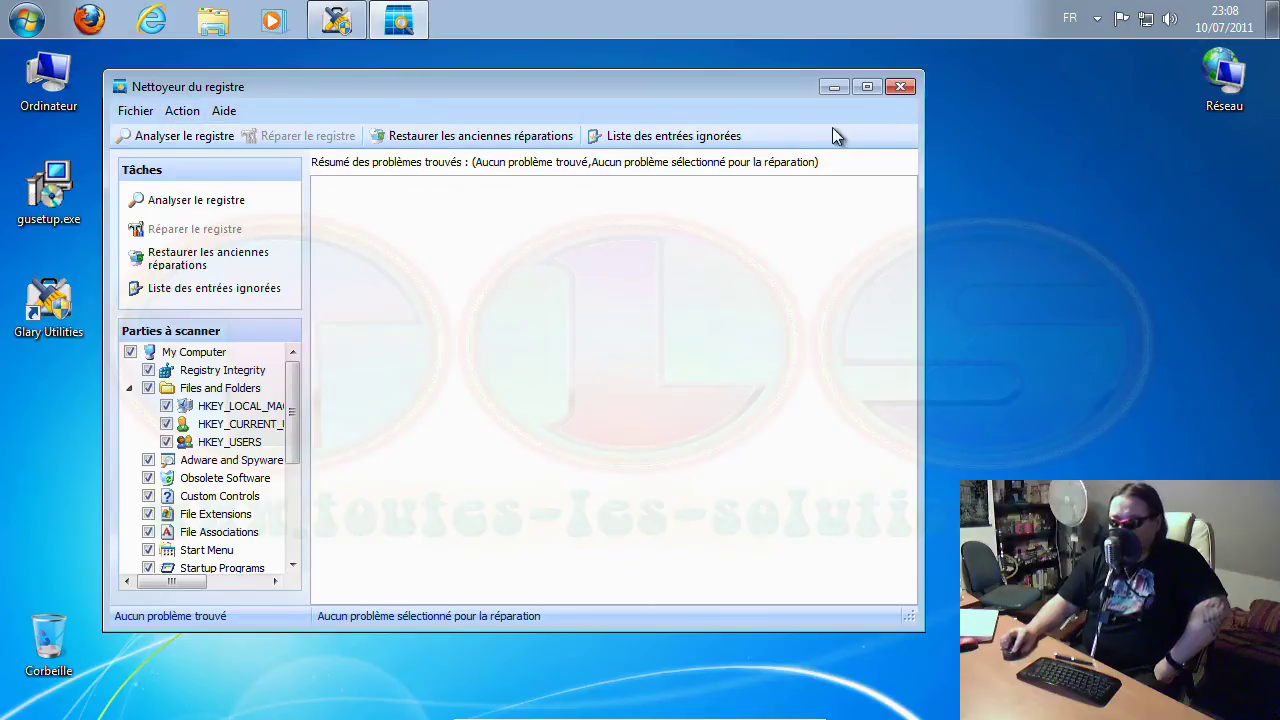
click(900, 86)
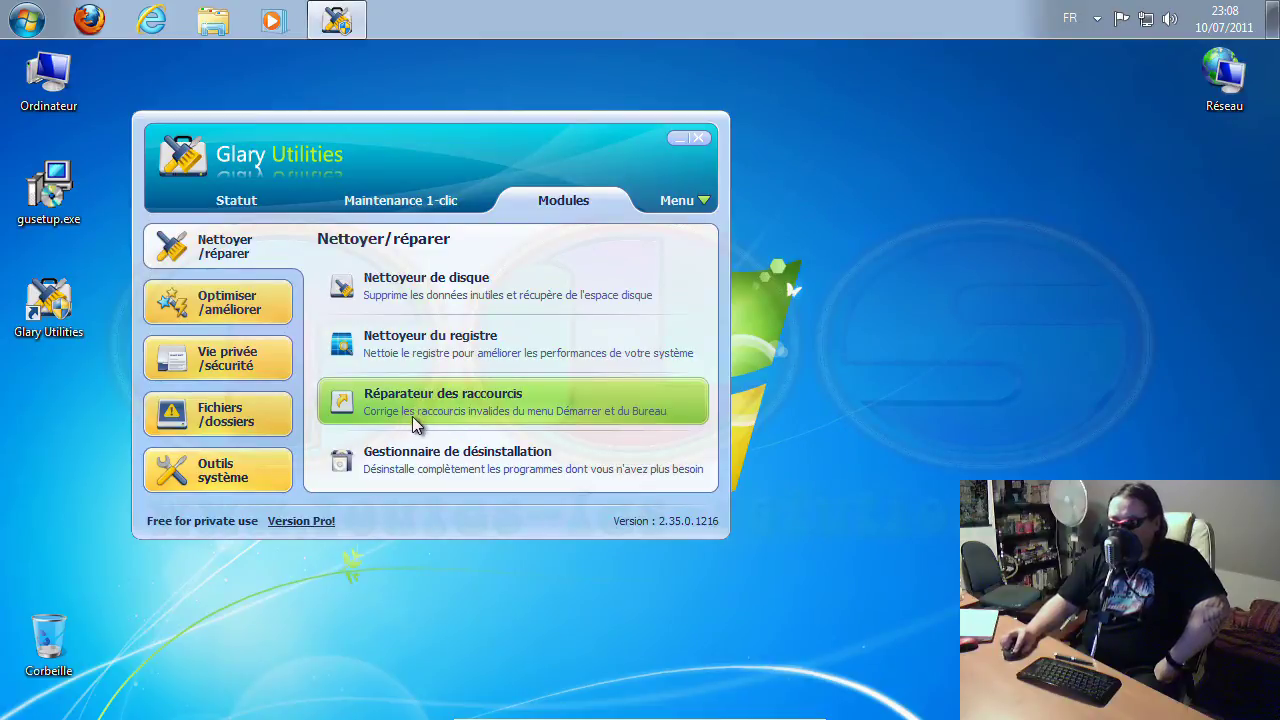
- Scan only the Start menu and desktop for invalid shortcuts with Réparateur des raccourcis, including empty folders, review its commands and close it
click(459, 399)
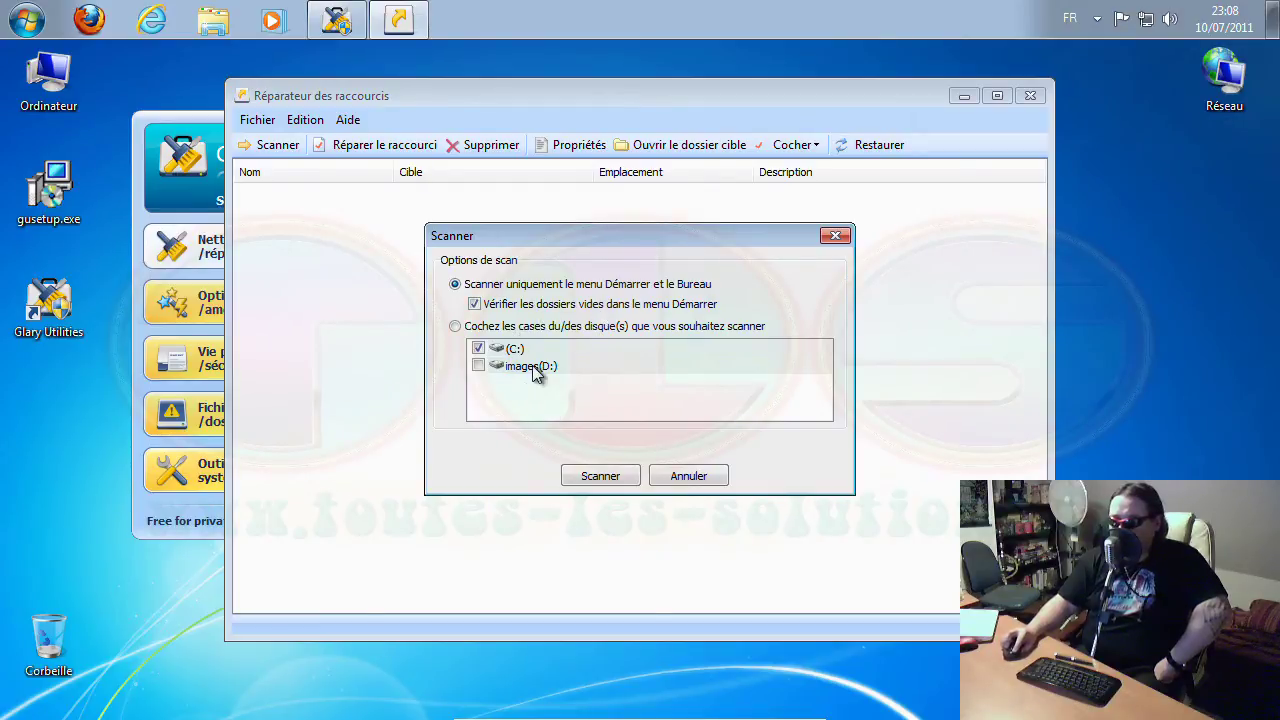
click(606, 477)
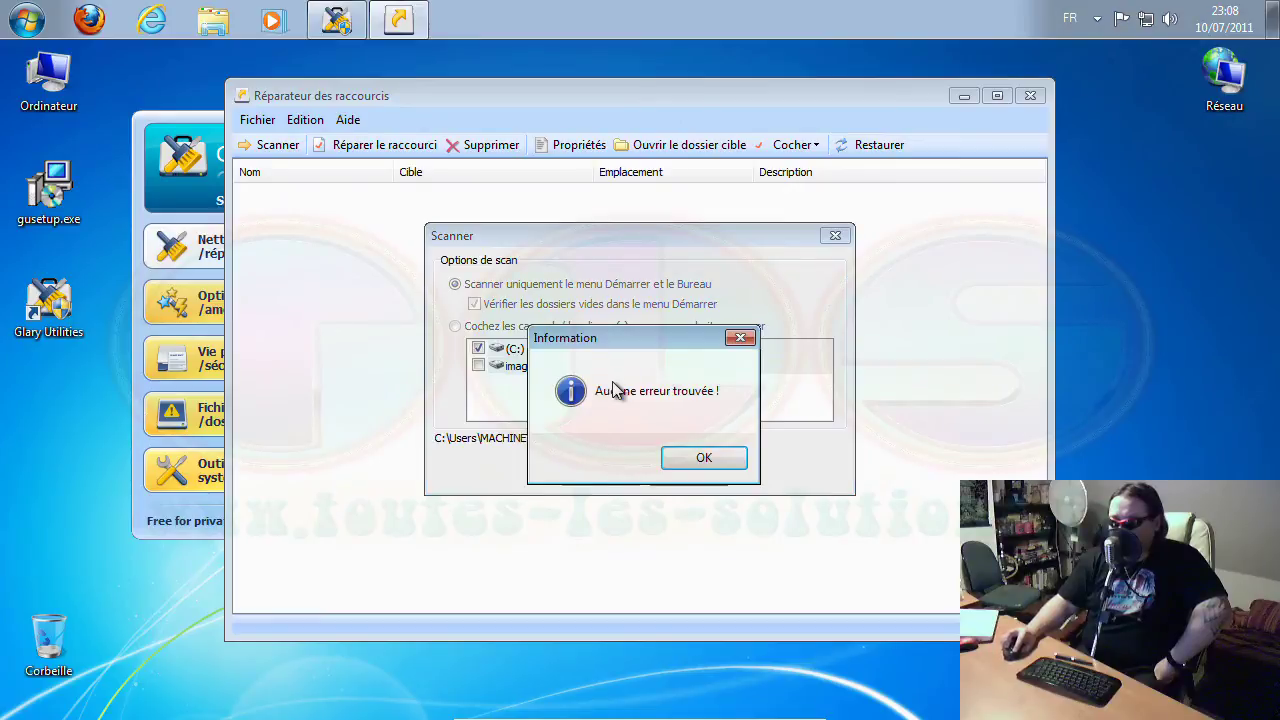
click(706, 460)
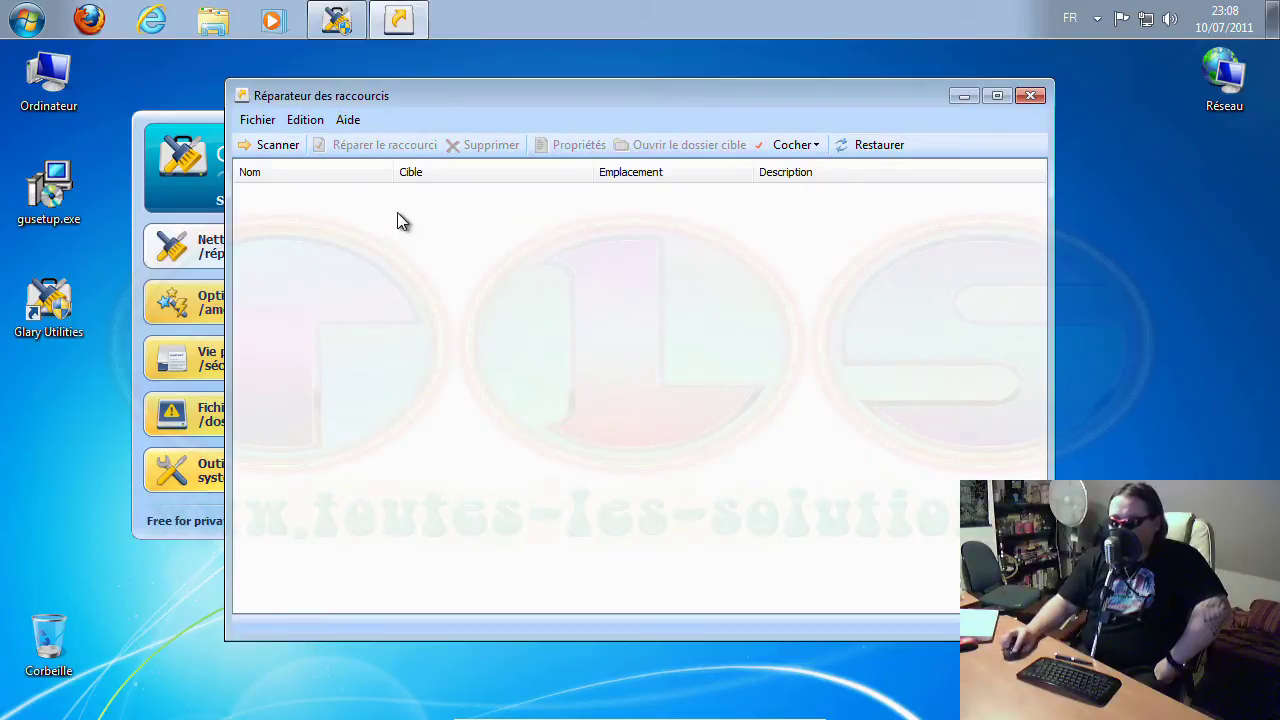
click(263, 124)
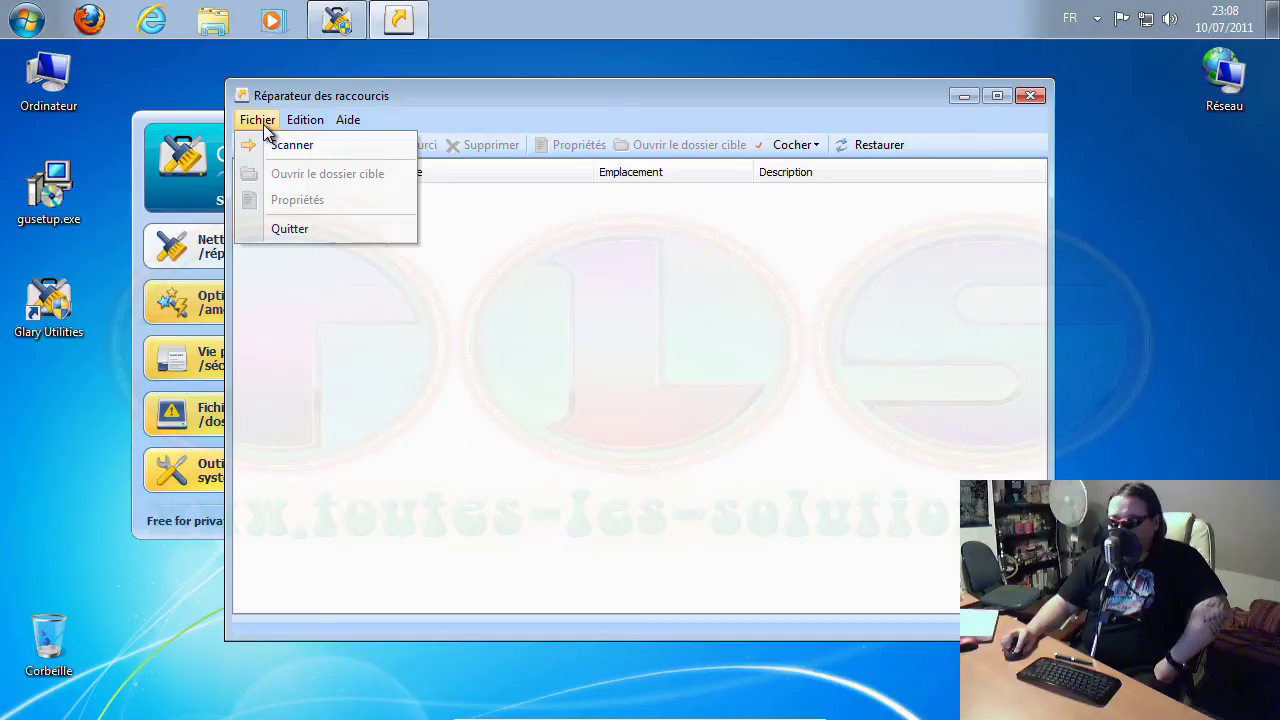
mouse_move(306, 119)
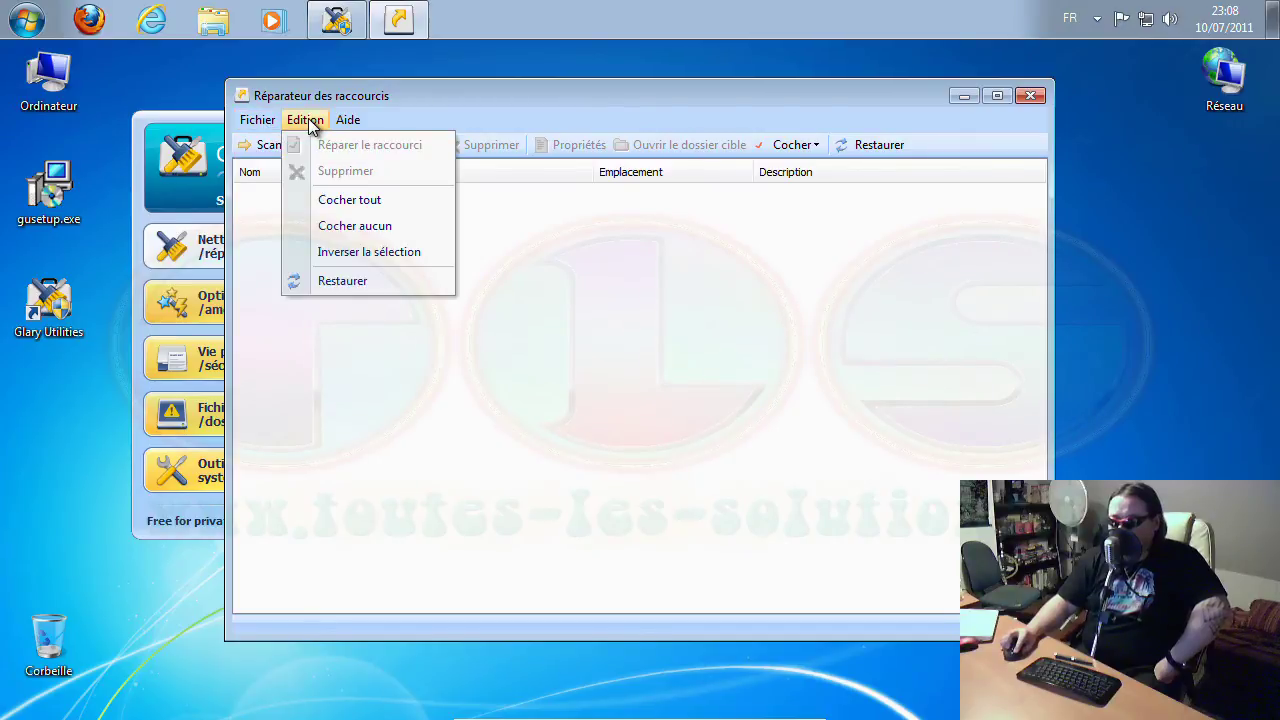
mouse_move(264, 120)
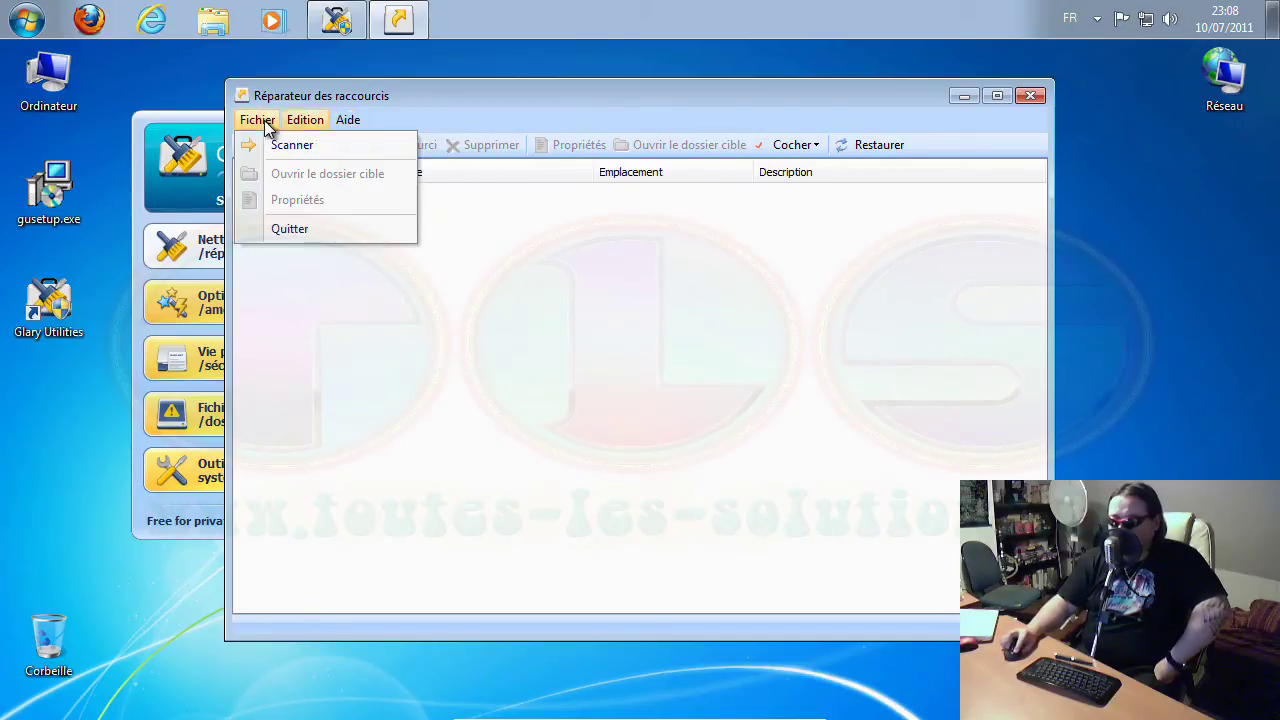
click(289, 228)
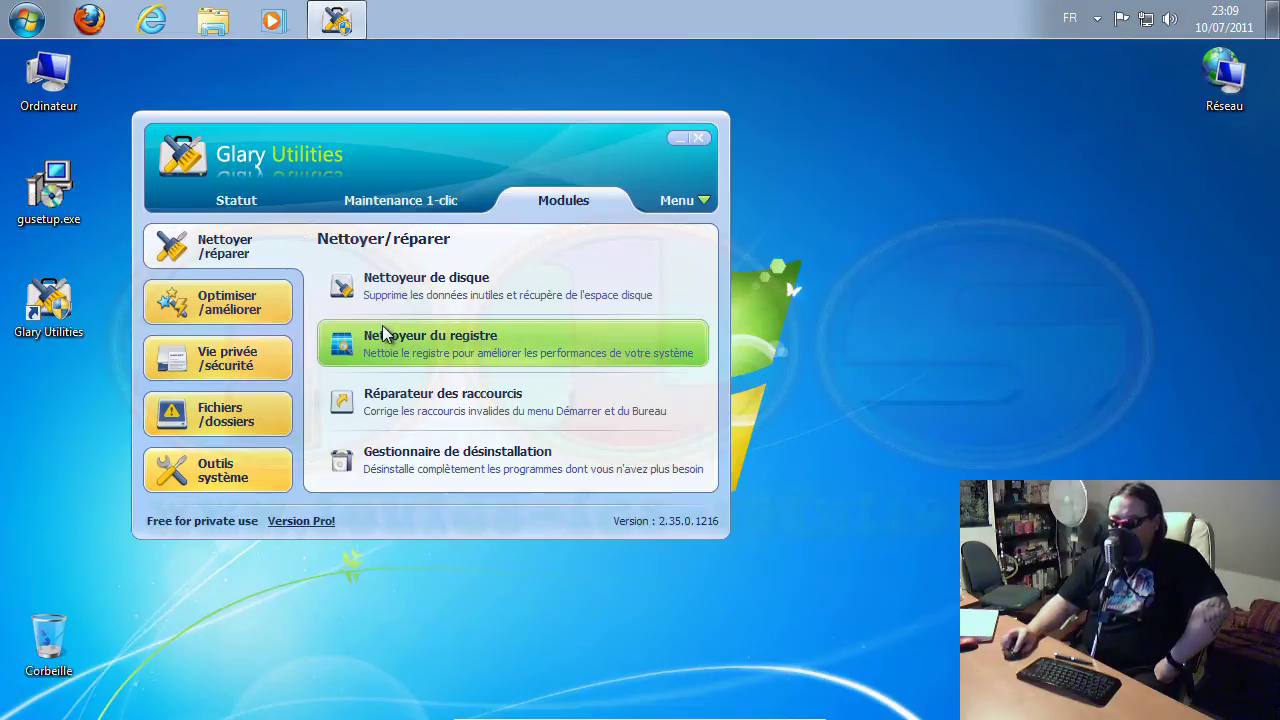
- Examine the Glary Utilities entry and the file and editing commands in Gestionnaire de désinstallation, and close it without uninstalling anything
click(469, 451)
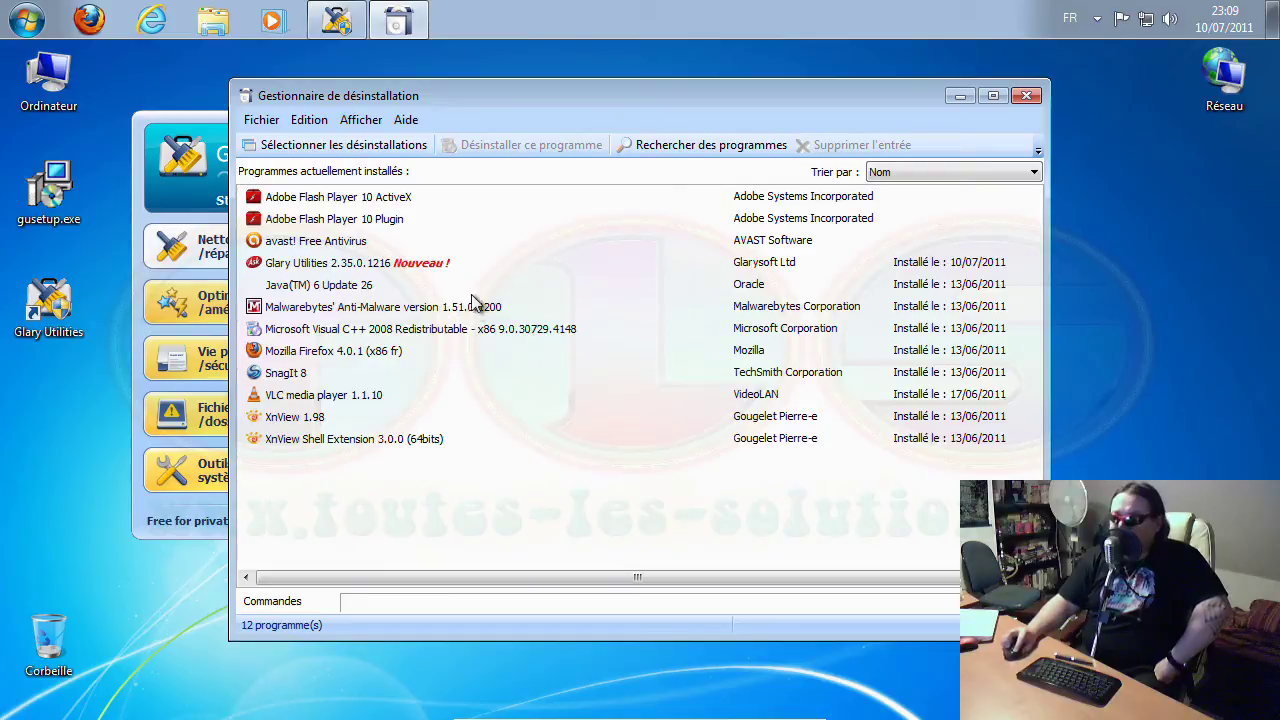
click(445, 267)
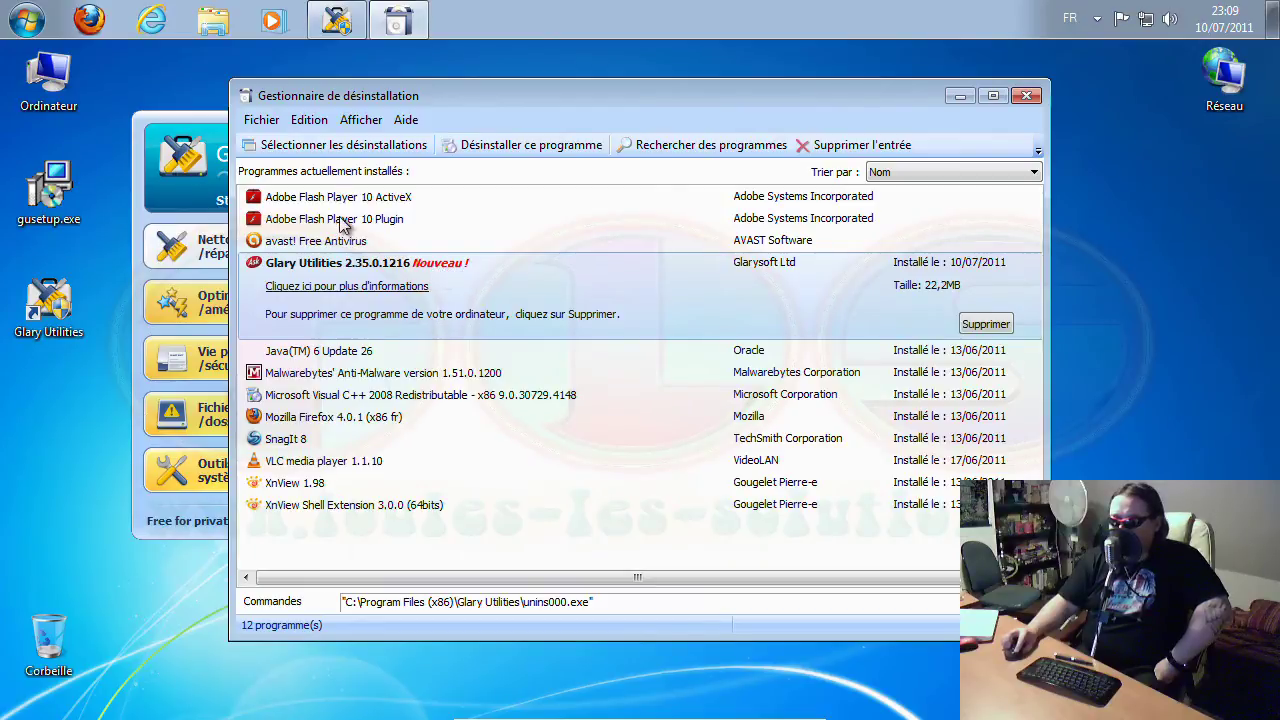
click(262, 120)
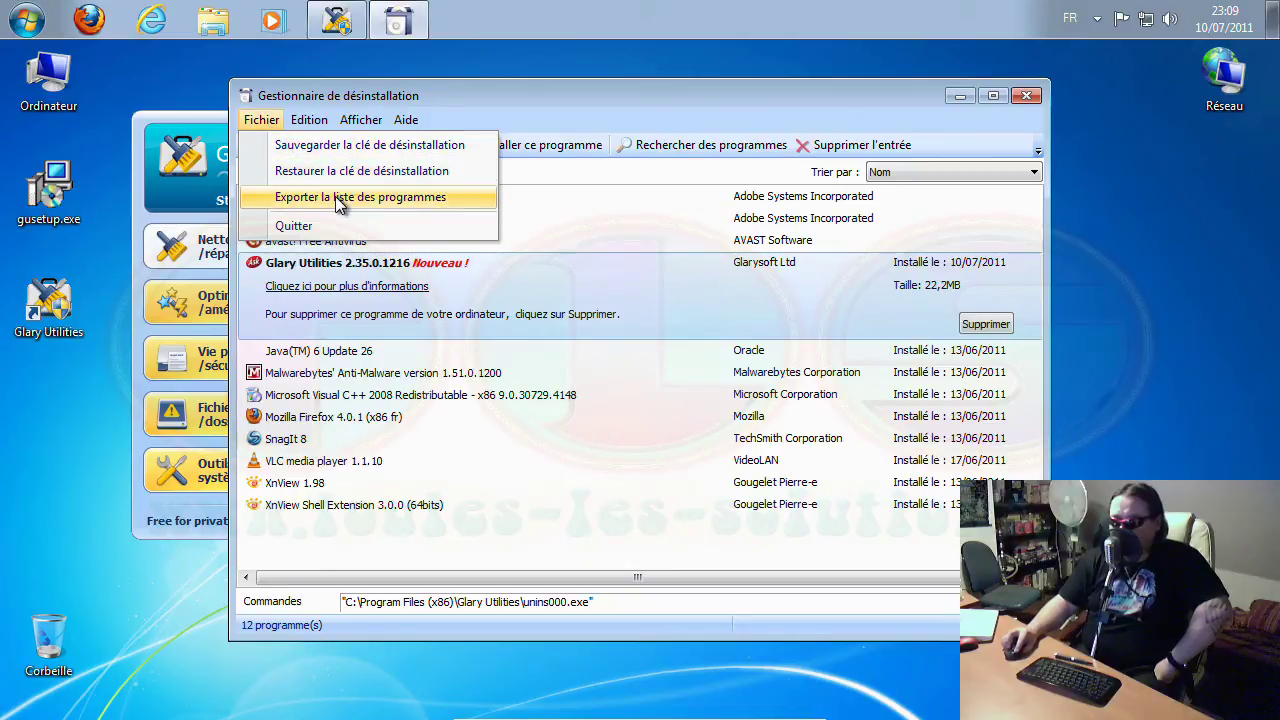
mouse_move(323, 121)
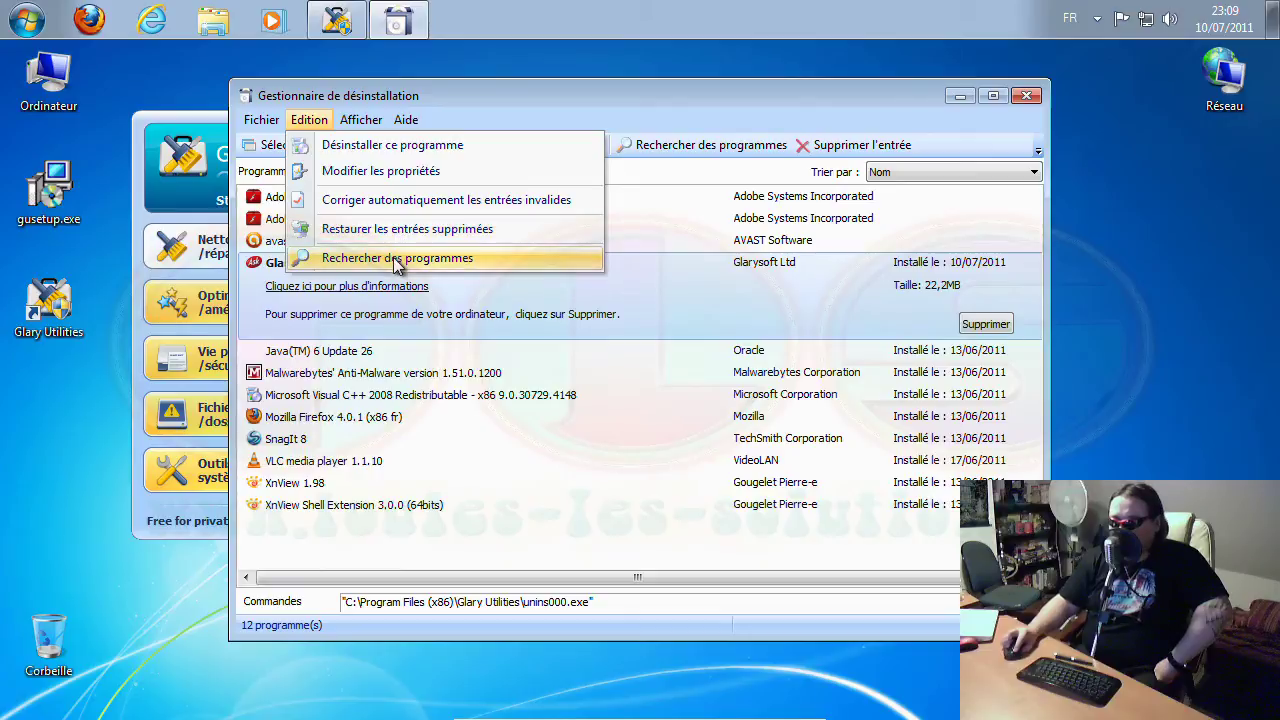
mouse_move(373, 124)
mouse_move(262, 120)
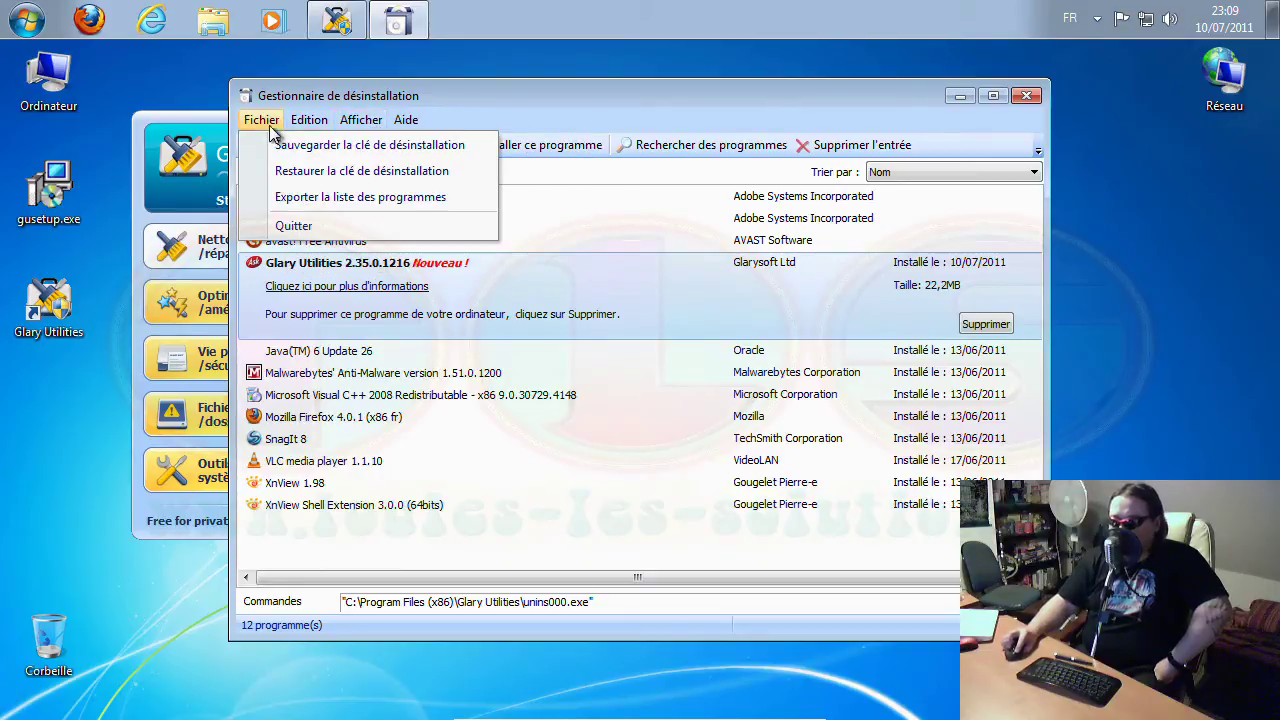
click(290, 227)
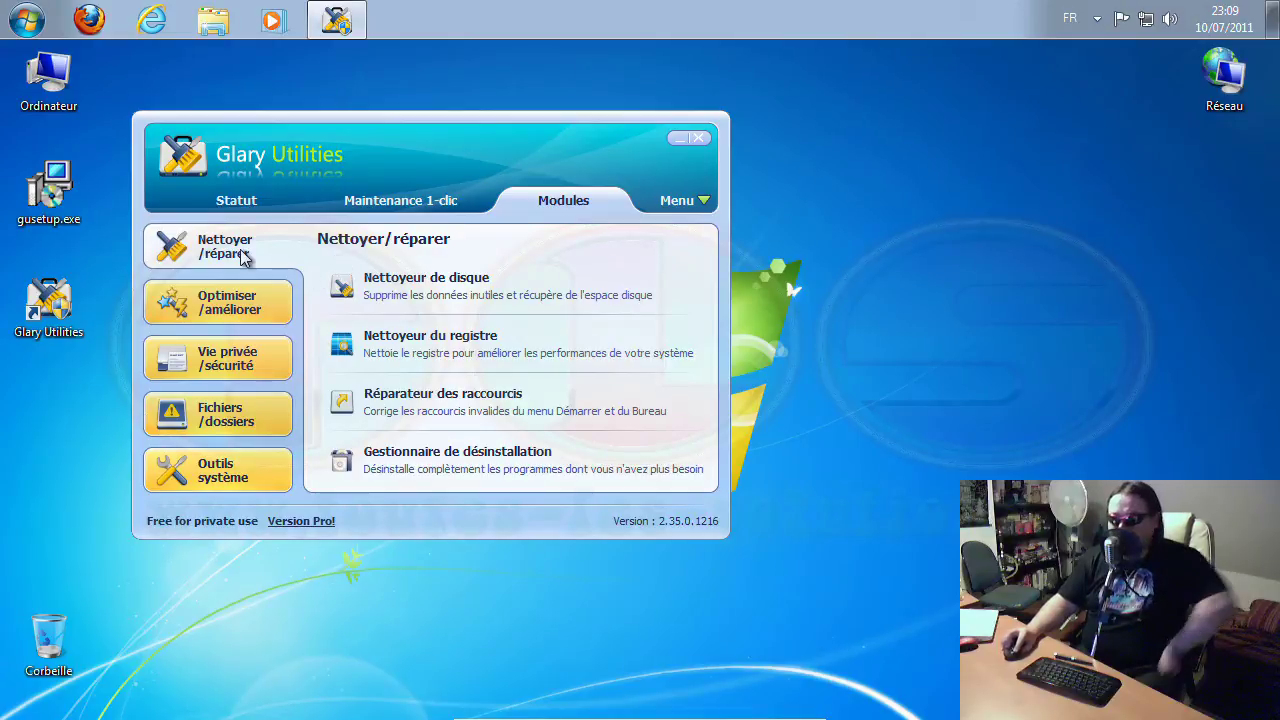
- Open Gestionnaire de démarrage from Optimiser/améliorer and inspect the details of the avast, SunJavaUpdateSched and SnagIt 8 startup entries
click(230, 306)
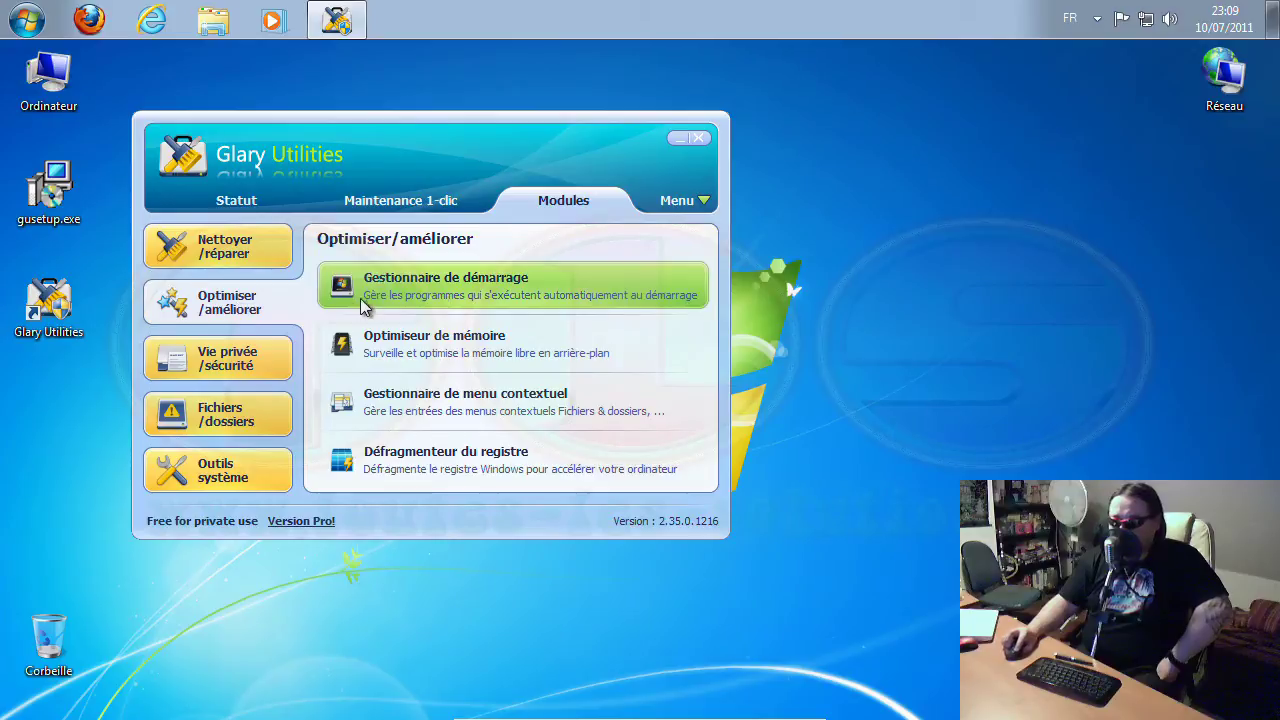
click(462, 286)
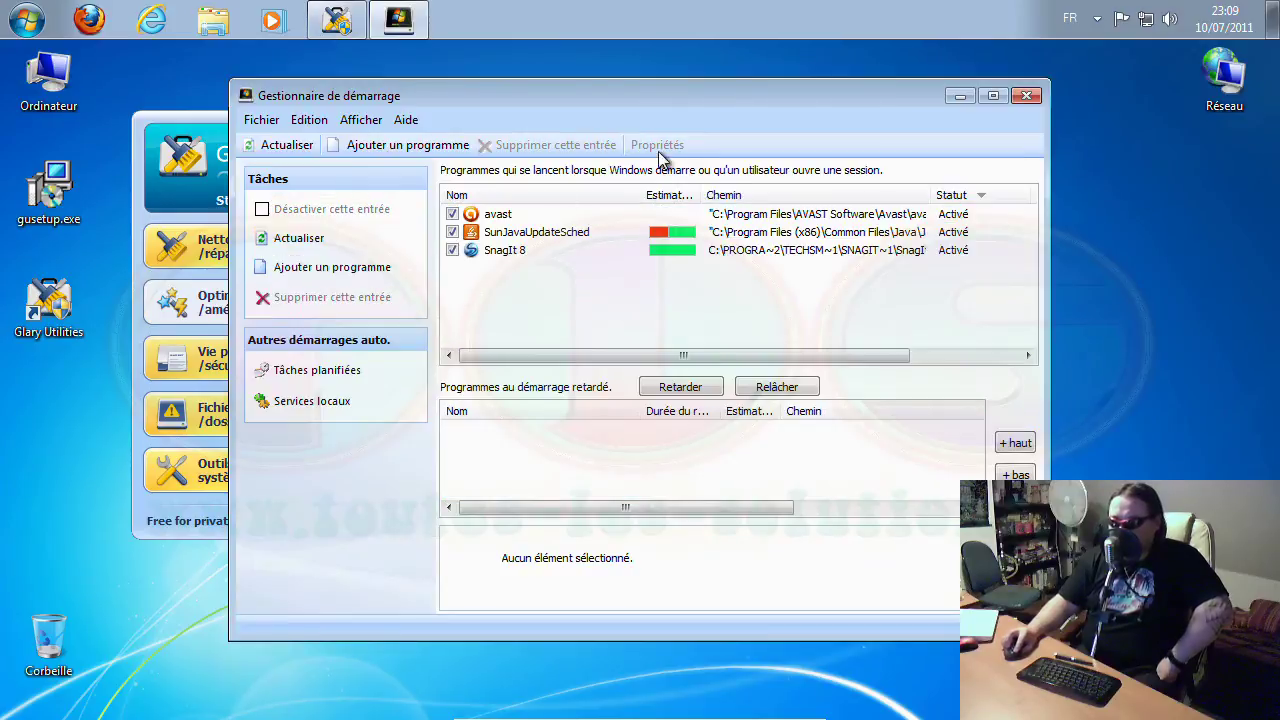
drag(672, 93, 490, 77)
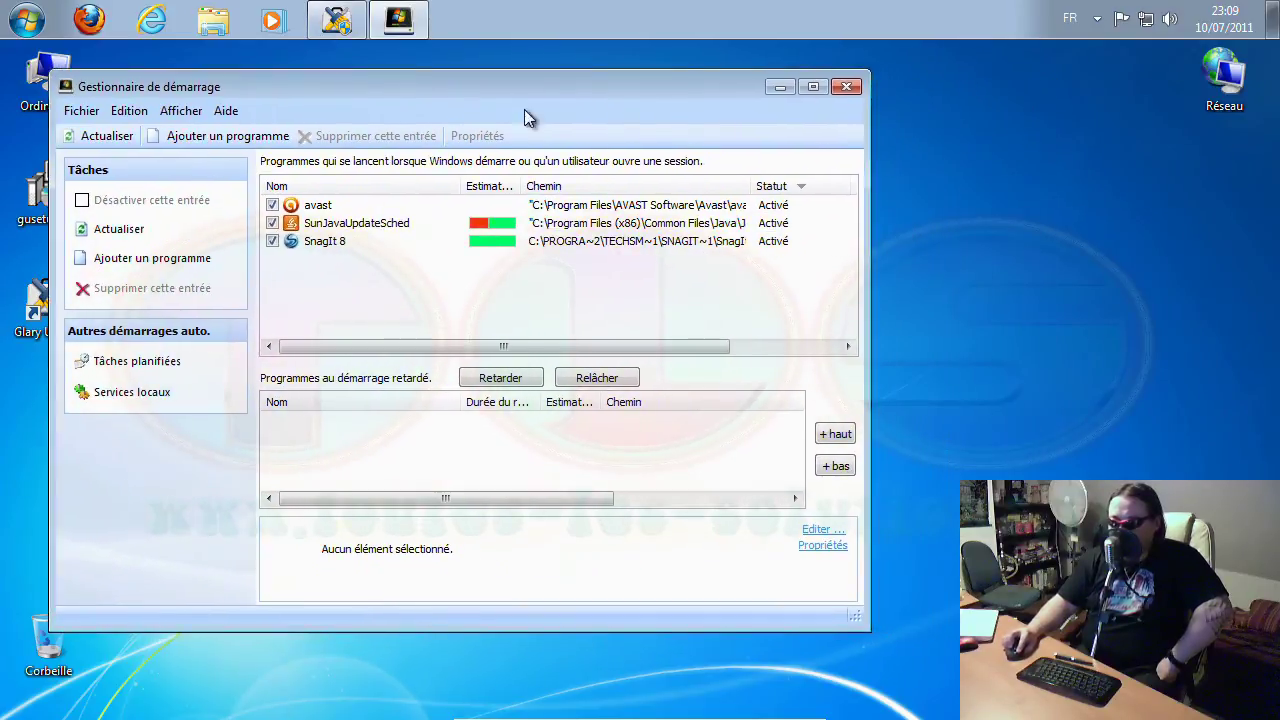
click(354, 203)
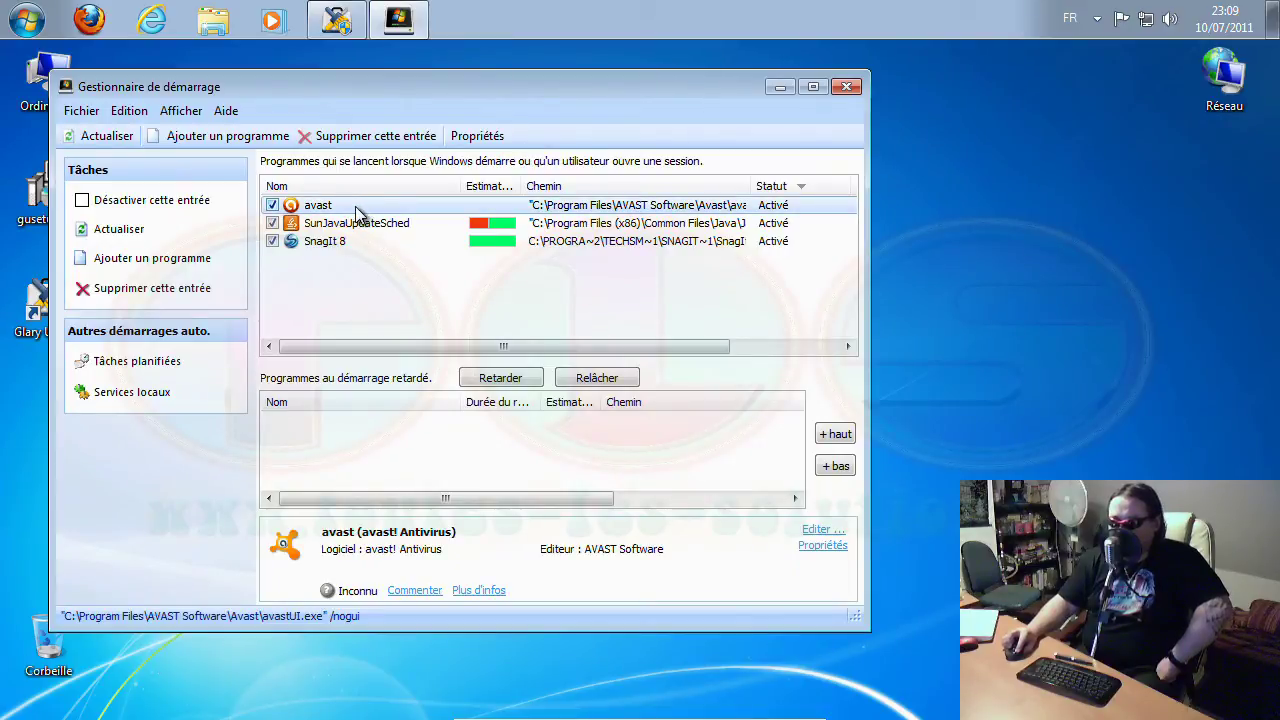
click(358, 226)
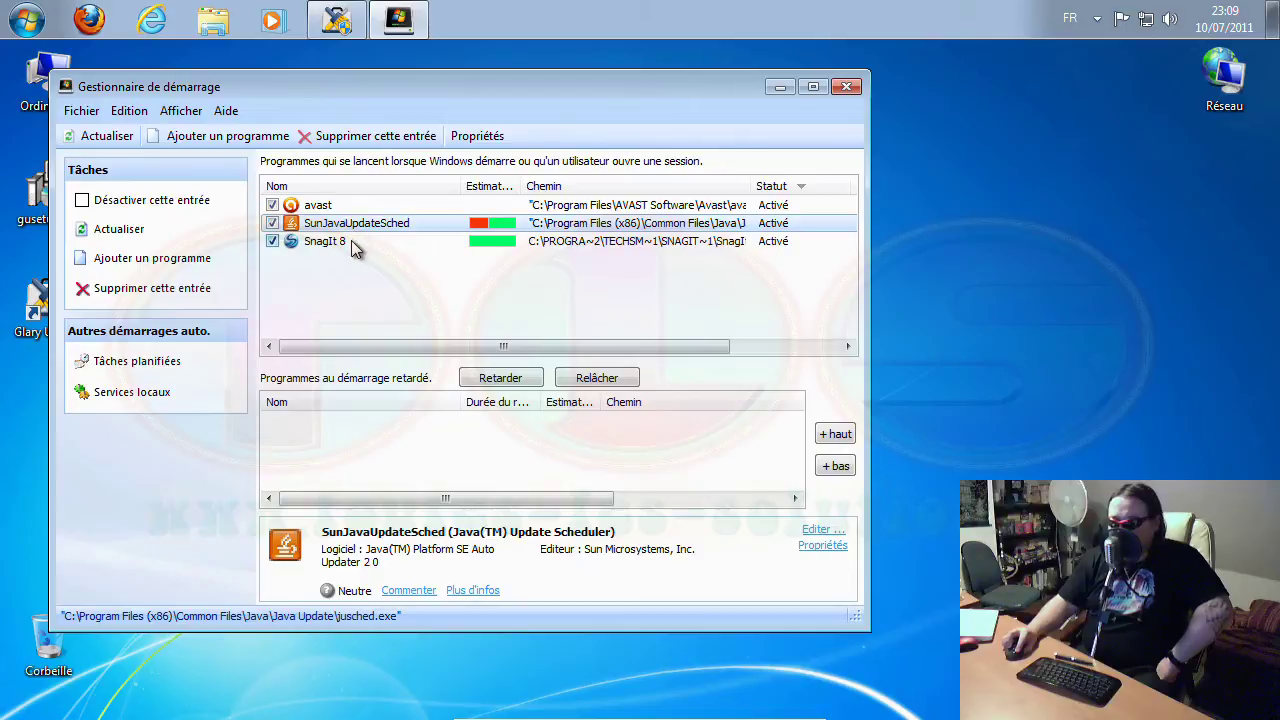
click(352, 241)
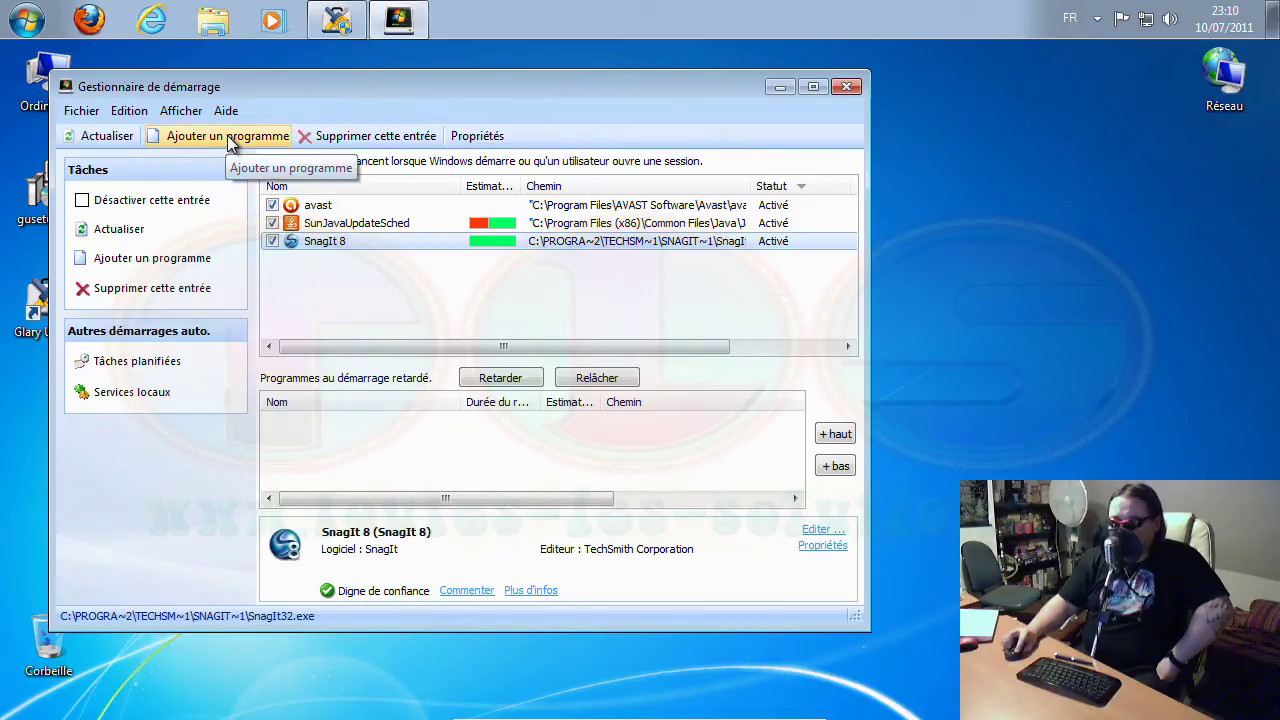
- Review the file and editing commands of Gestionnaire de démarrage and close it without changing any startup entry
click(84, 111)
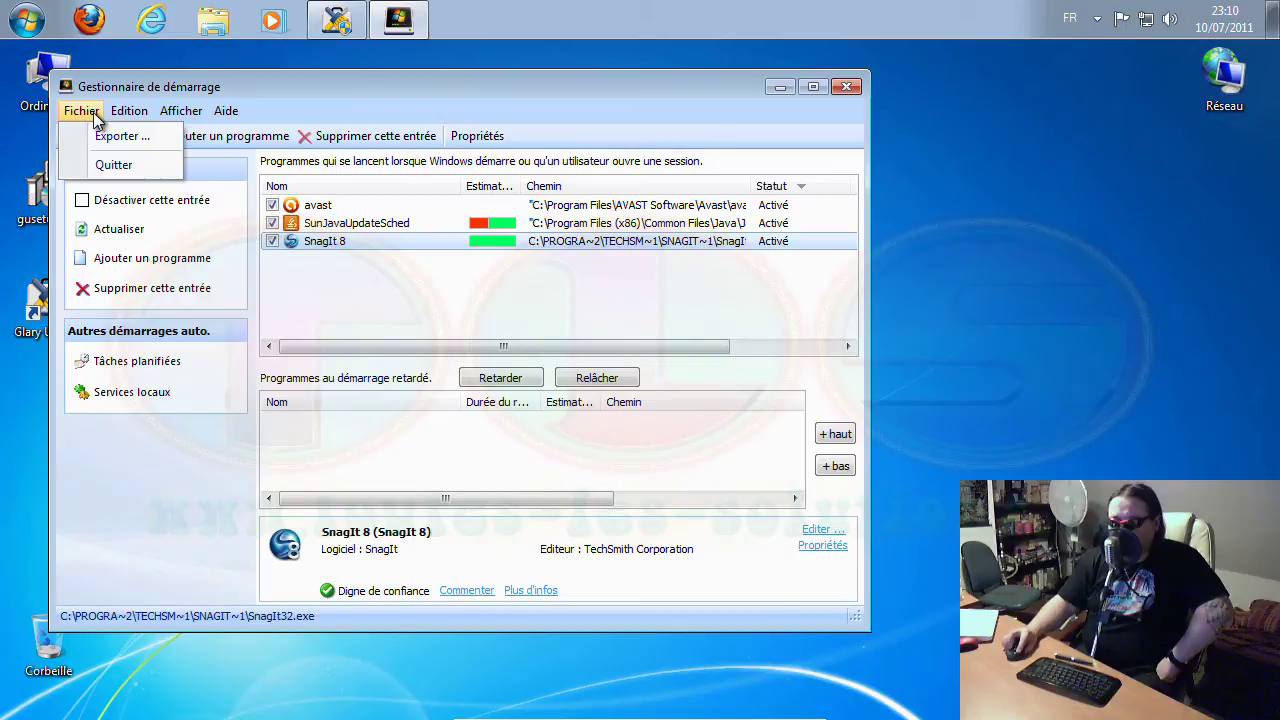
mouse_move(128, 114)
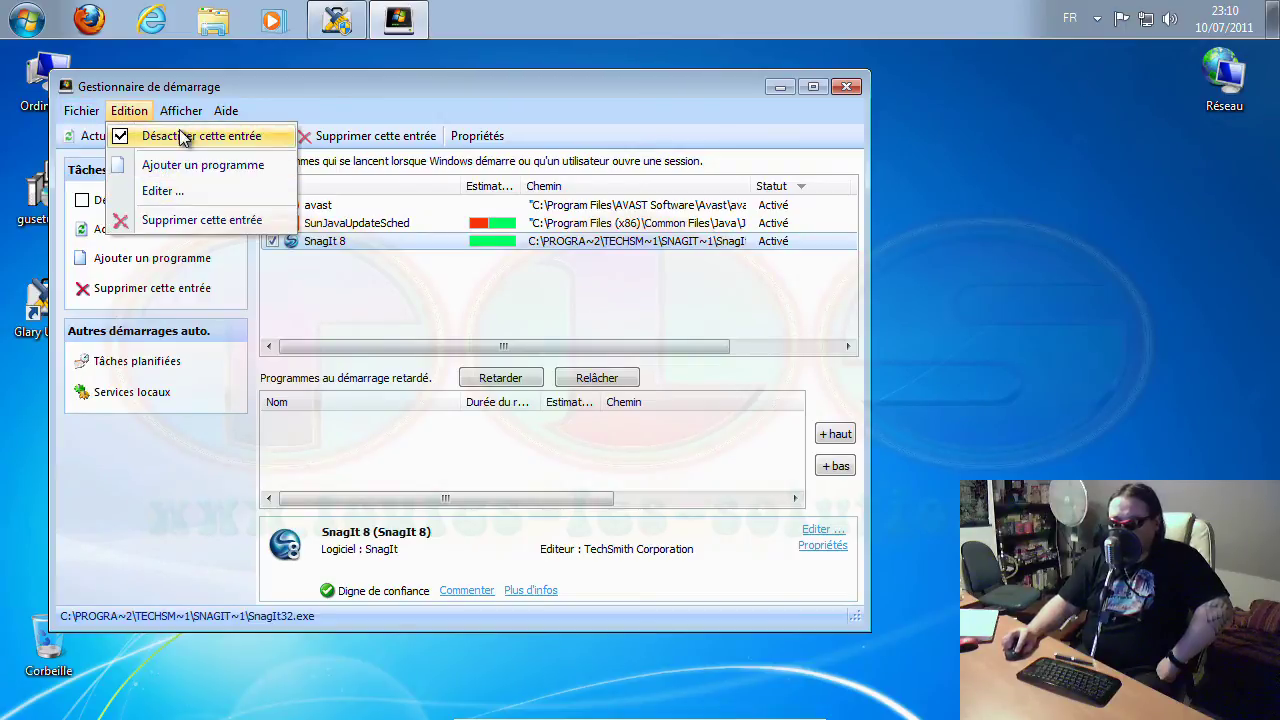
mouse_move(190, 116)
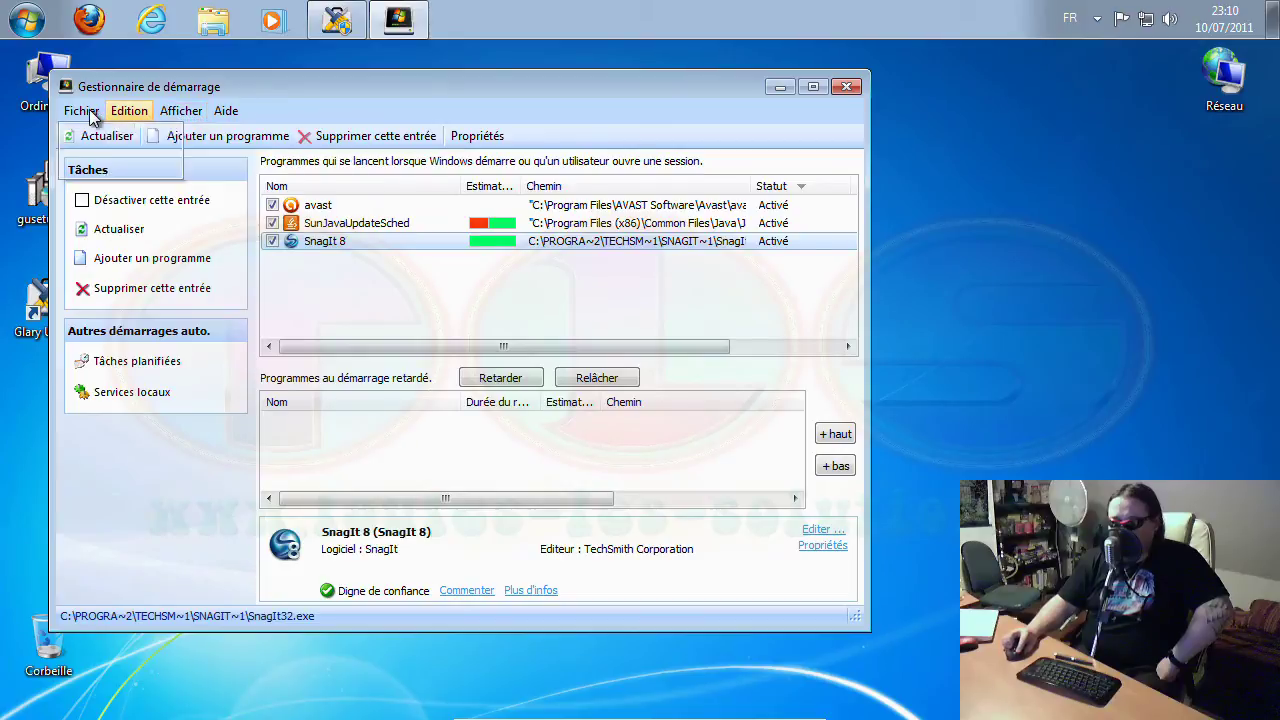
mouse_move(86, 124)
click(110, 164)
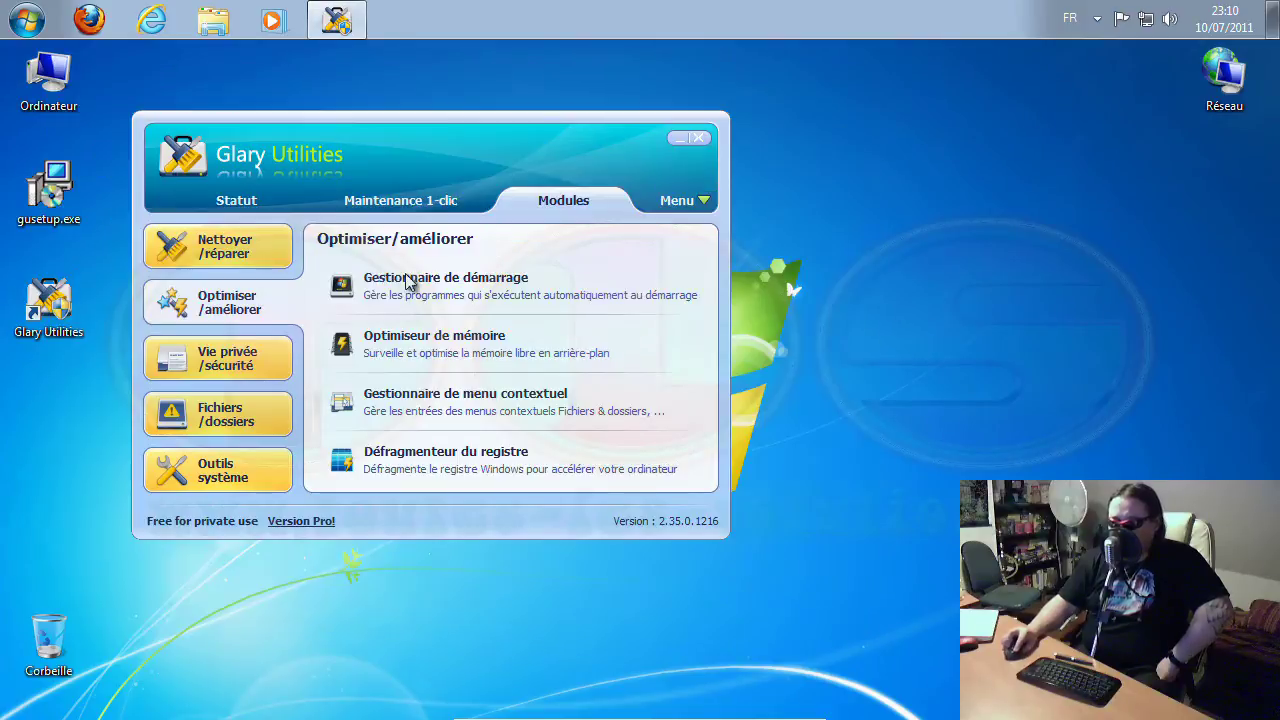
- Open the Optimiseur de mémoire module and move its window aside for viewing
click(449, 349)
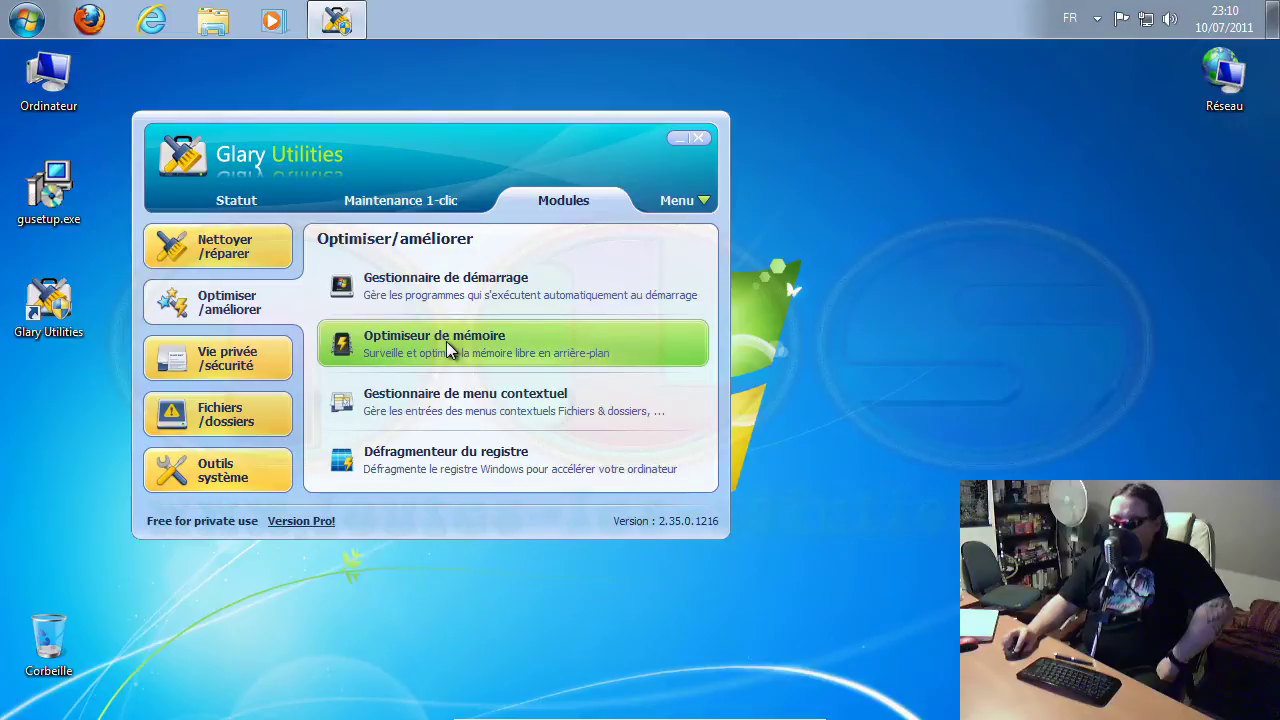
drag(629, 160, 386, 139)
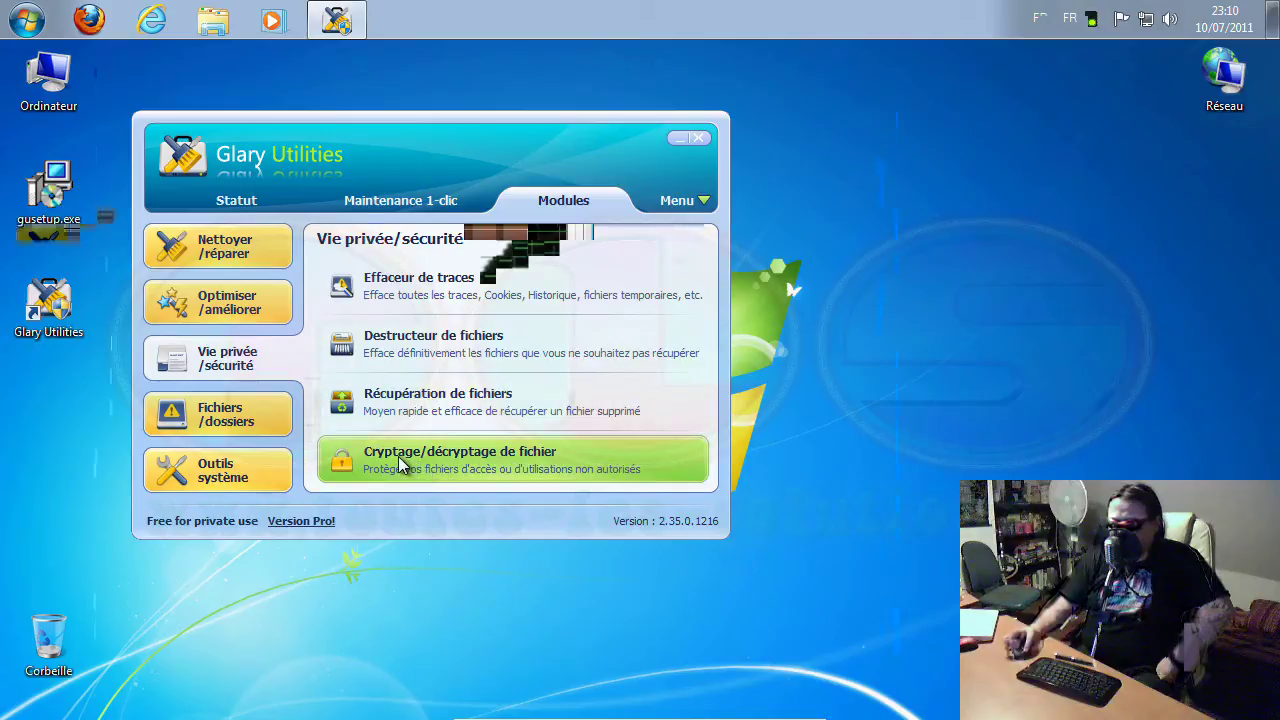
- Examine the encryption and decryption options of the Cryptage/décryptage de fichier module, and close it without processing a file
click(490, 459)
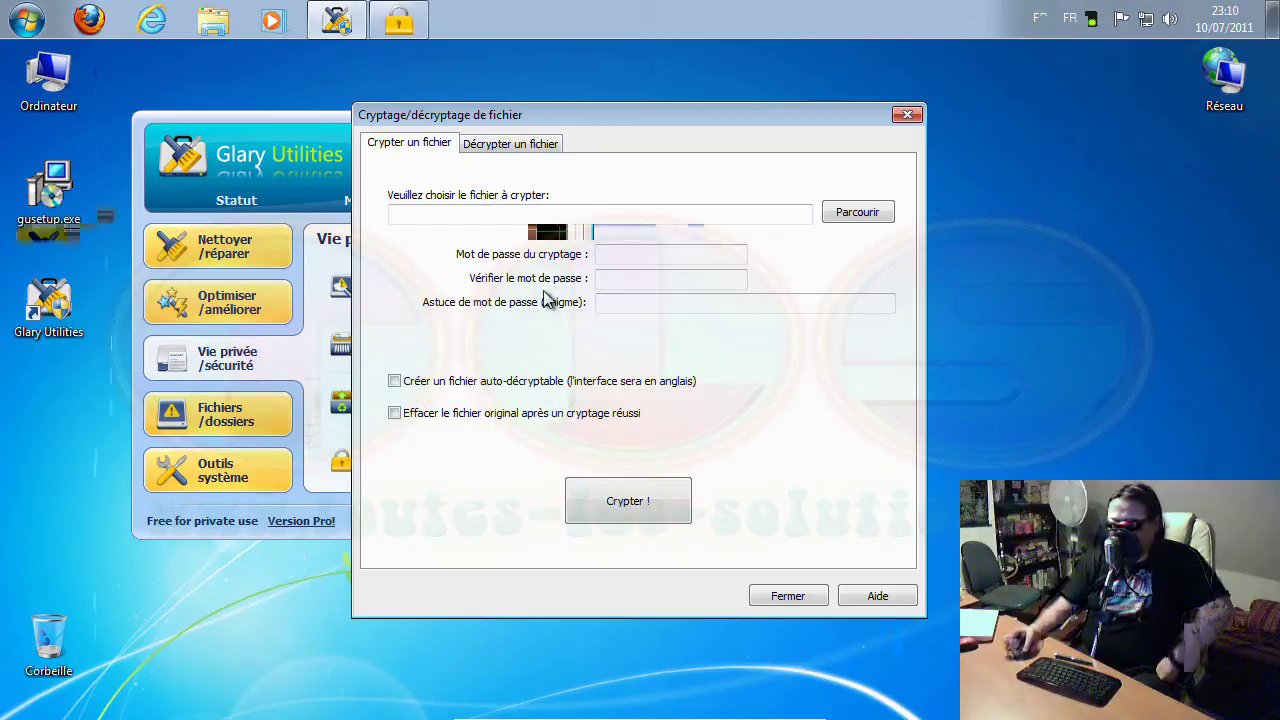
drag(655, 124, 404, 107)
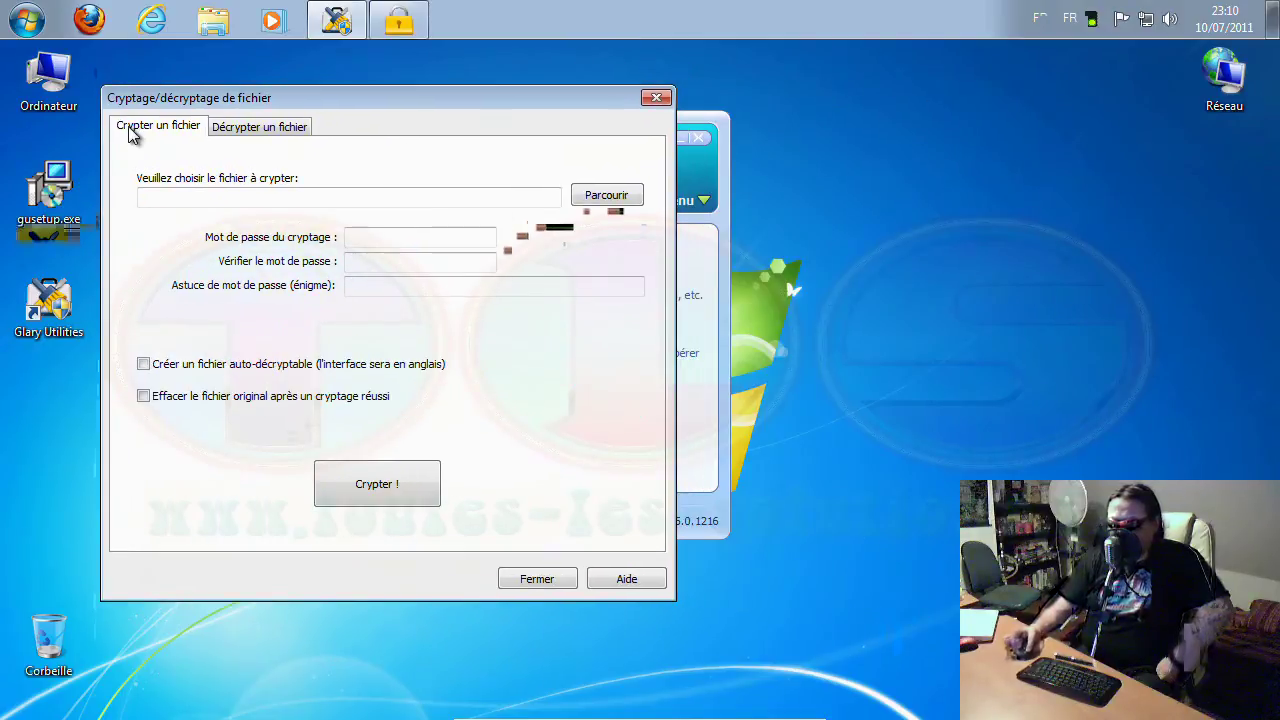
click(354, 258)
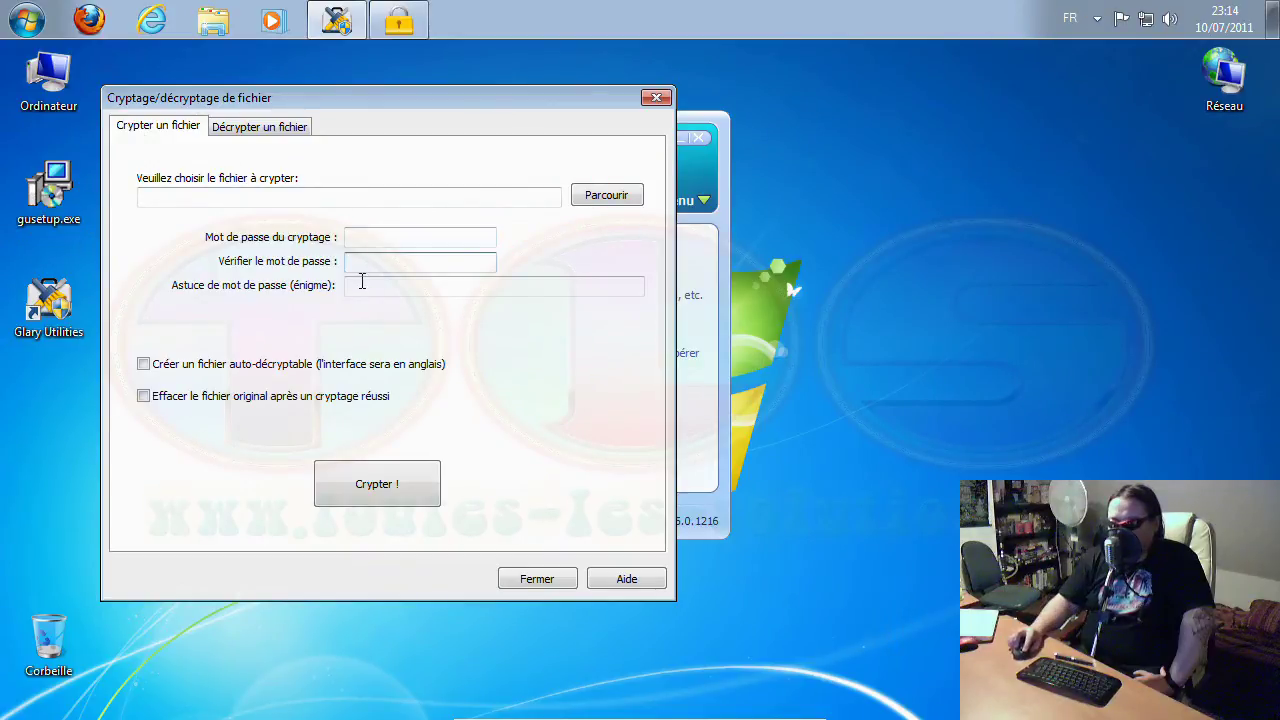
click(362, 285)
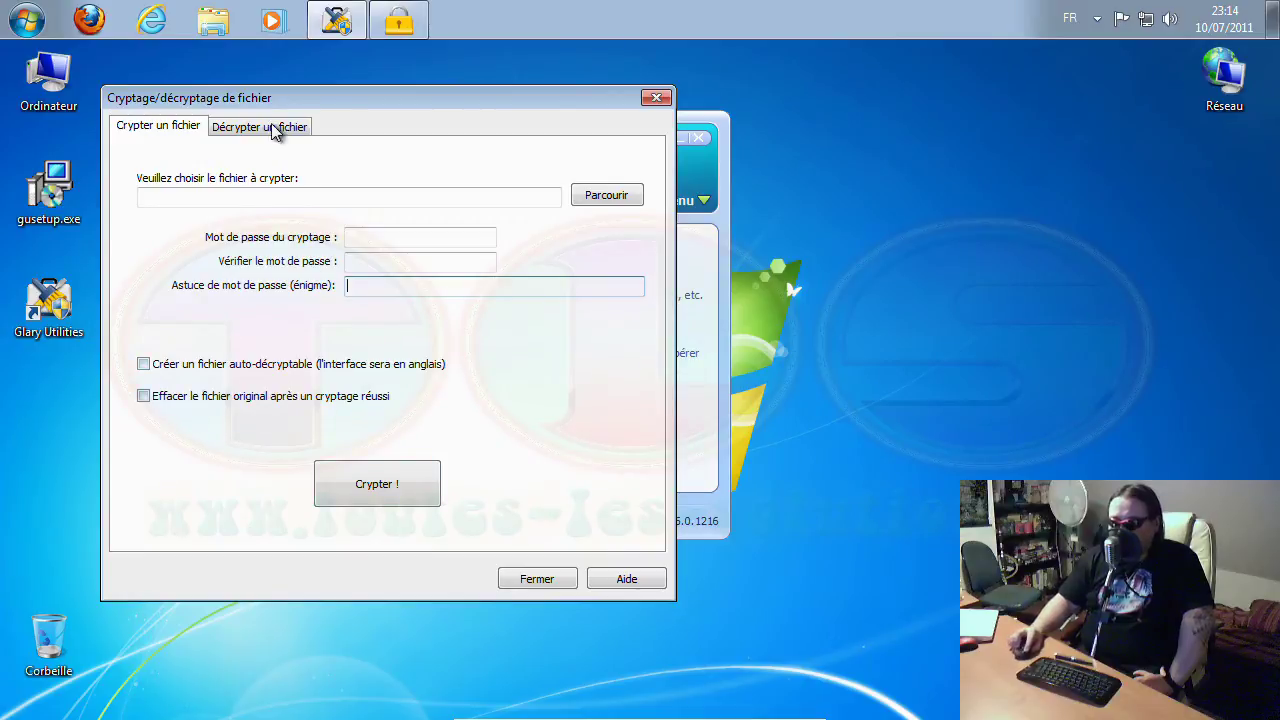
click(260, 128)
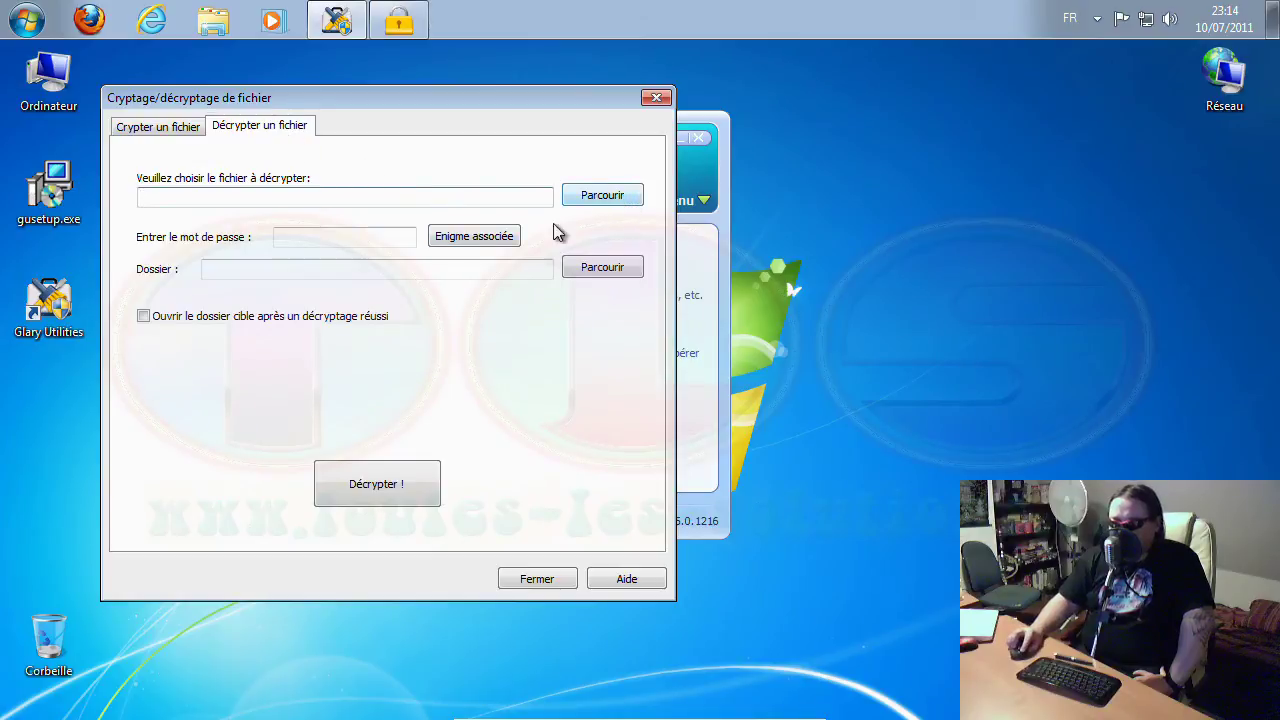
click(548, 582)
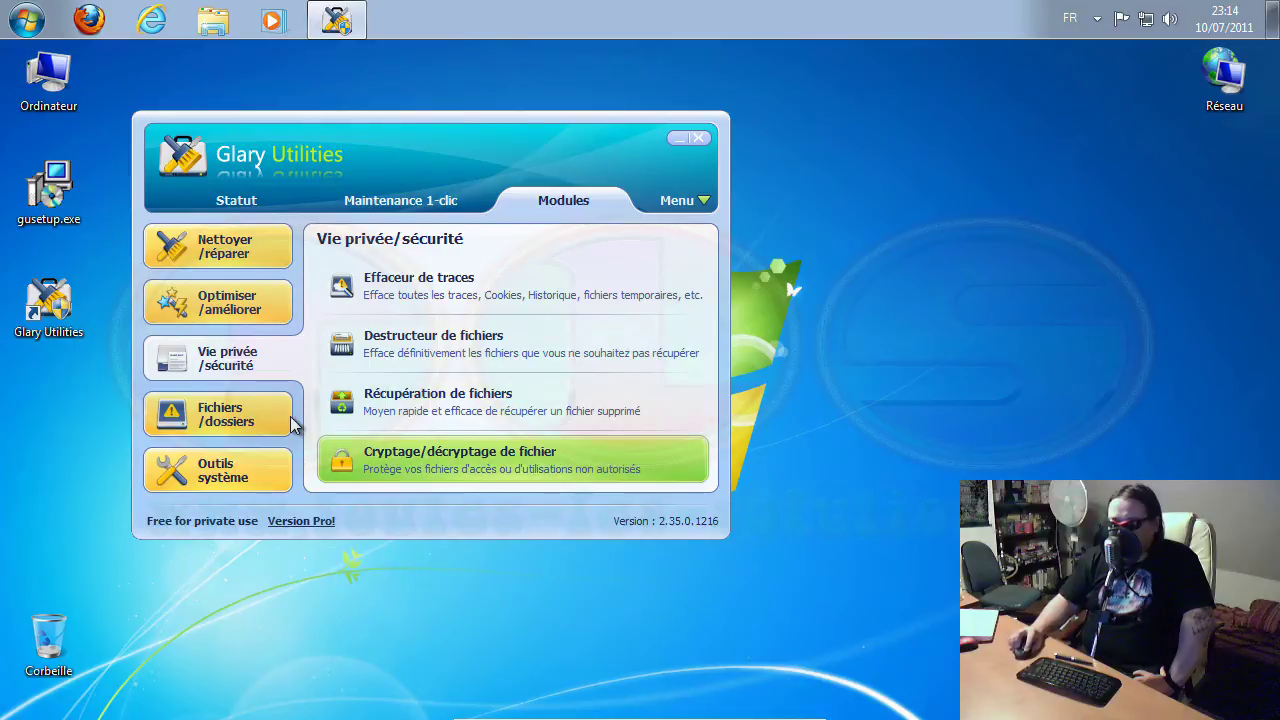
- Analyse drive C: with Analyse de disques from Fichiers/dossiers, inspect the space used inside the Windows folder, and close the module
click(205, 423)
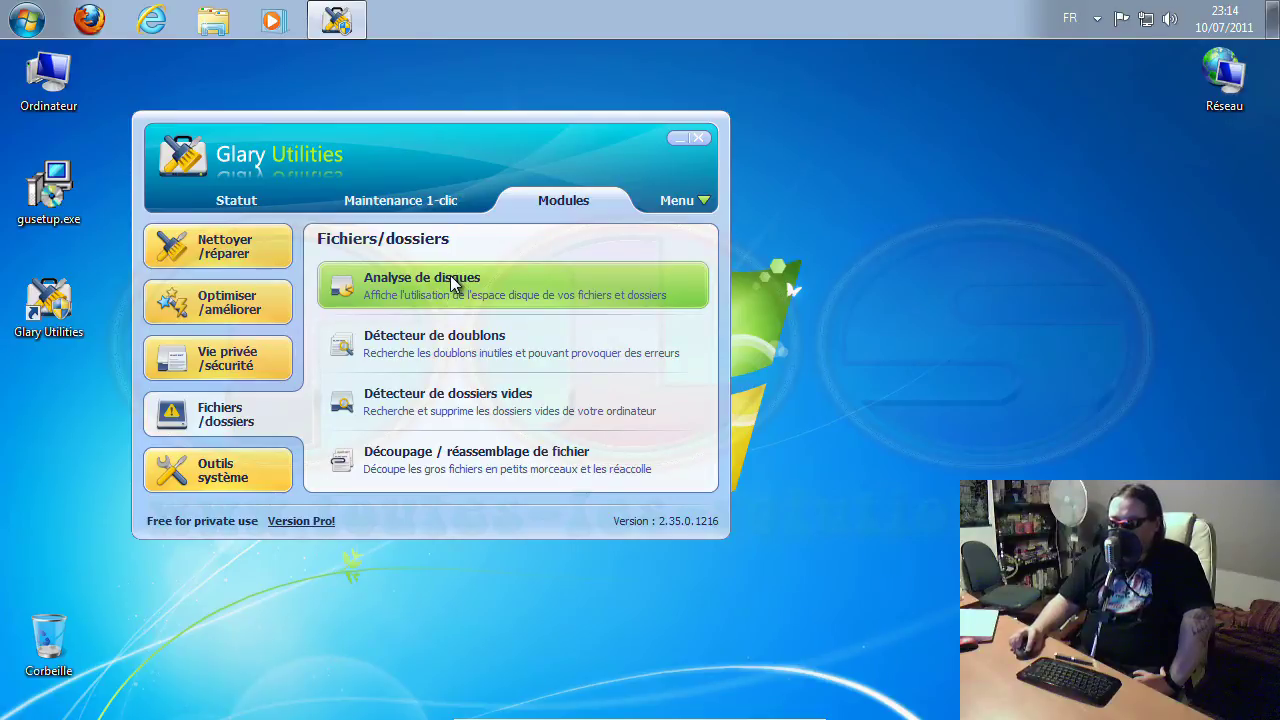
click(453, 277)
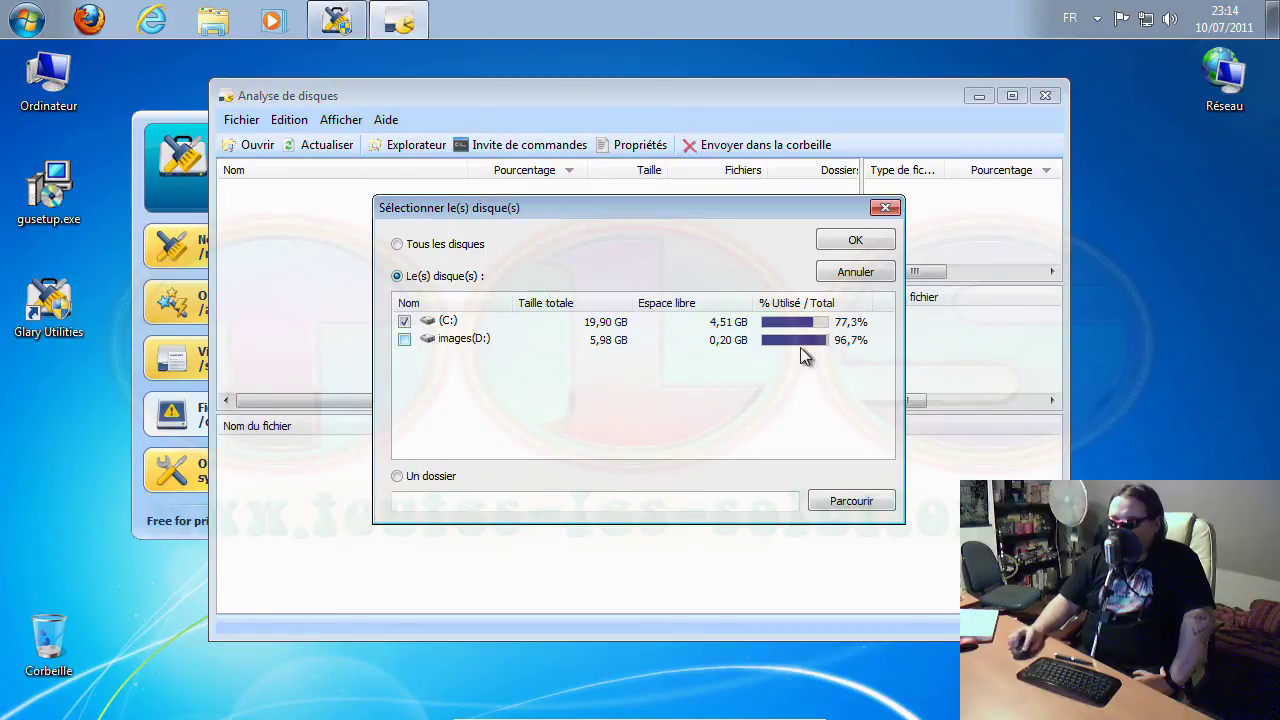
click(856, 241)
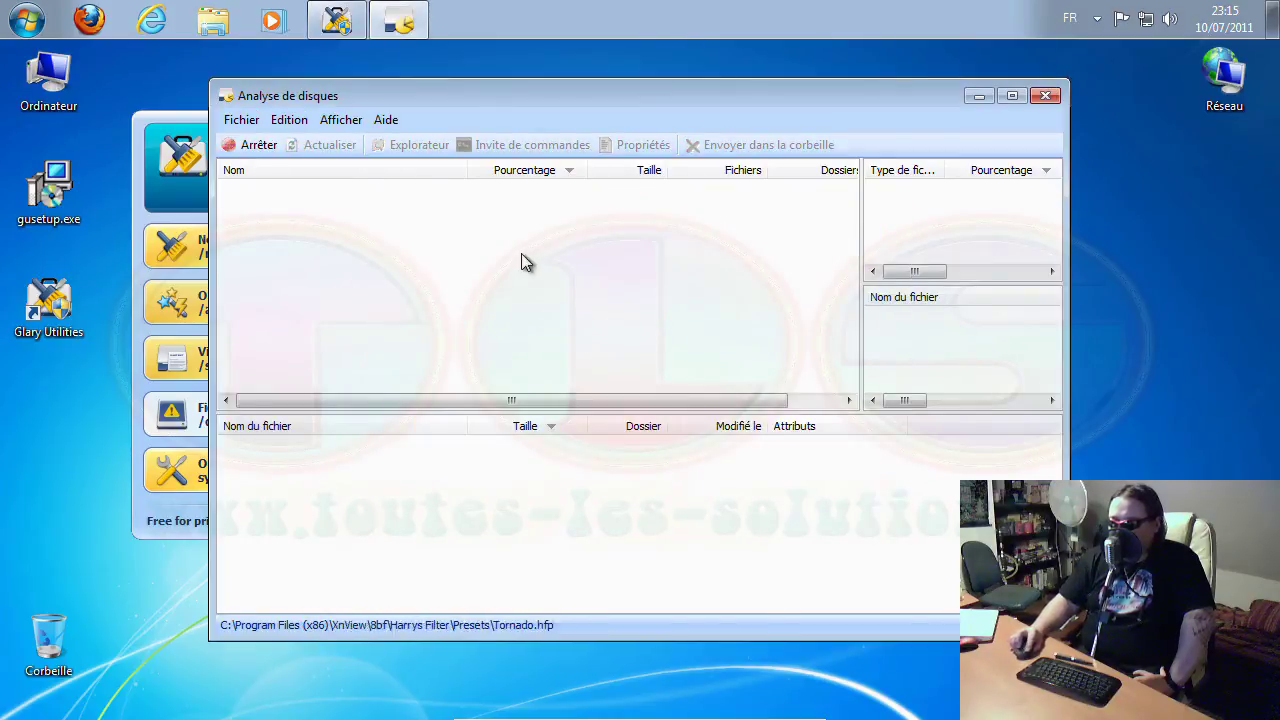
double_click(491, 89)
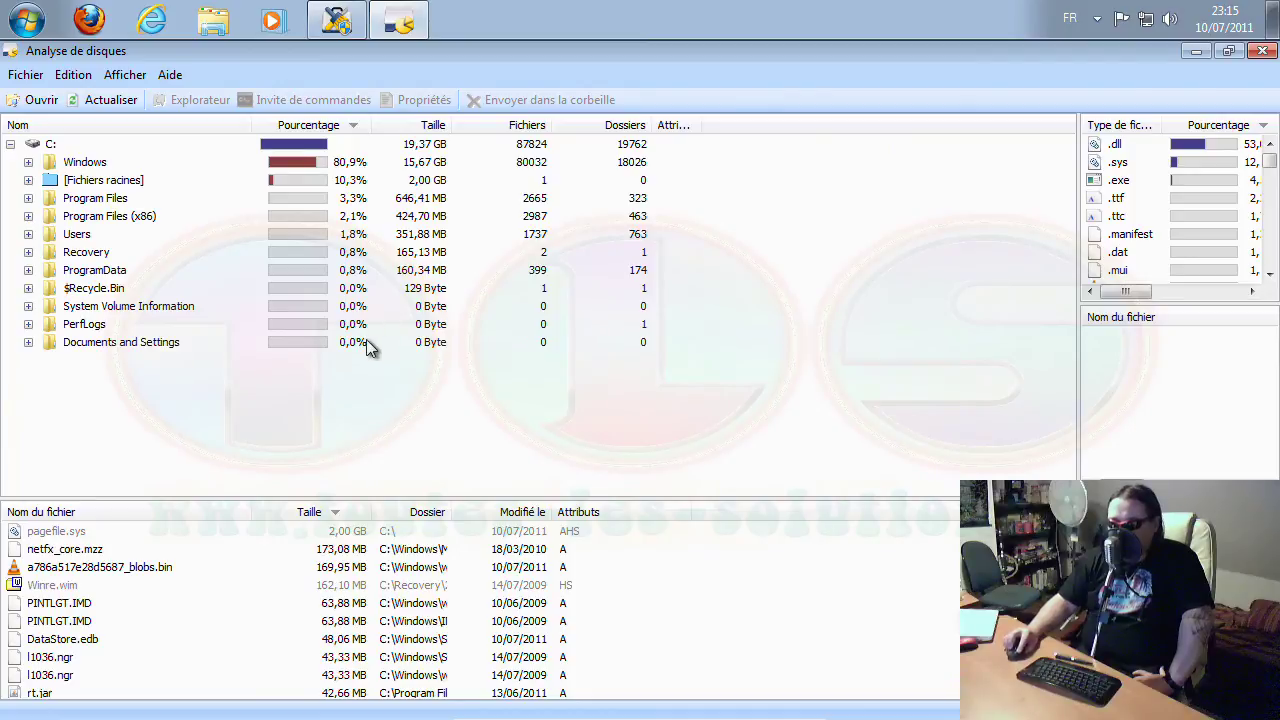
click(28, 162)
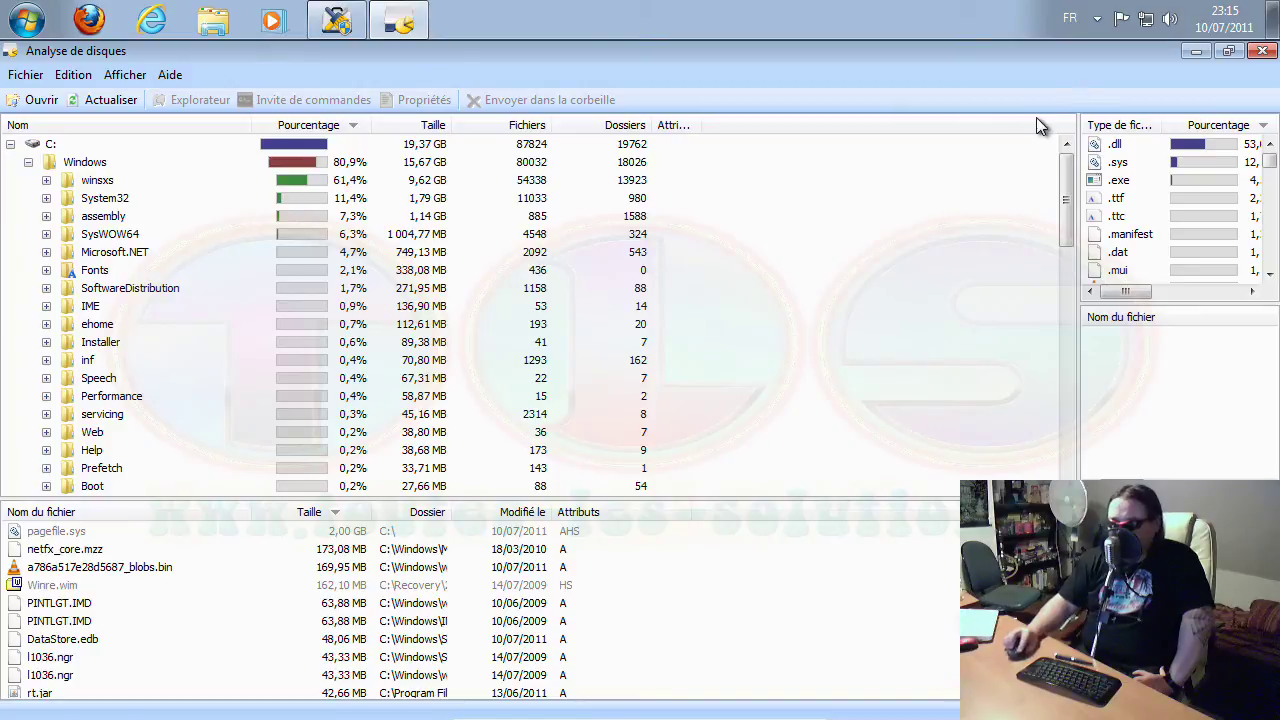
click(1262, 51)
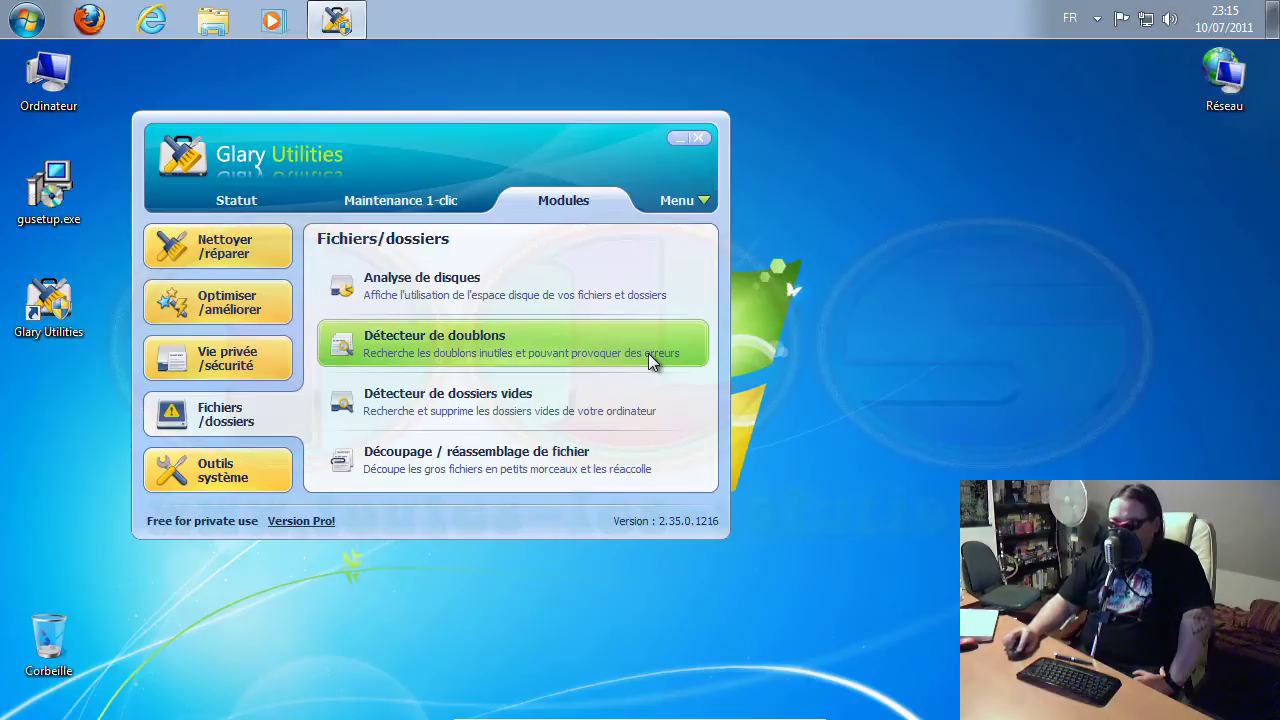
- Open Détecteur de doublons, cancel its scan assistant, review the file commands in the maximised window, and quit the module
click(467, 342)
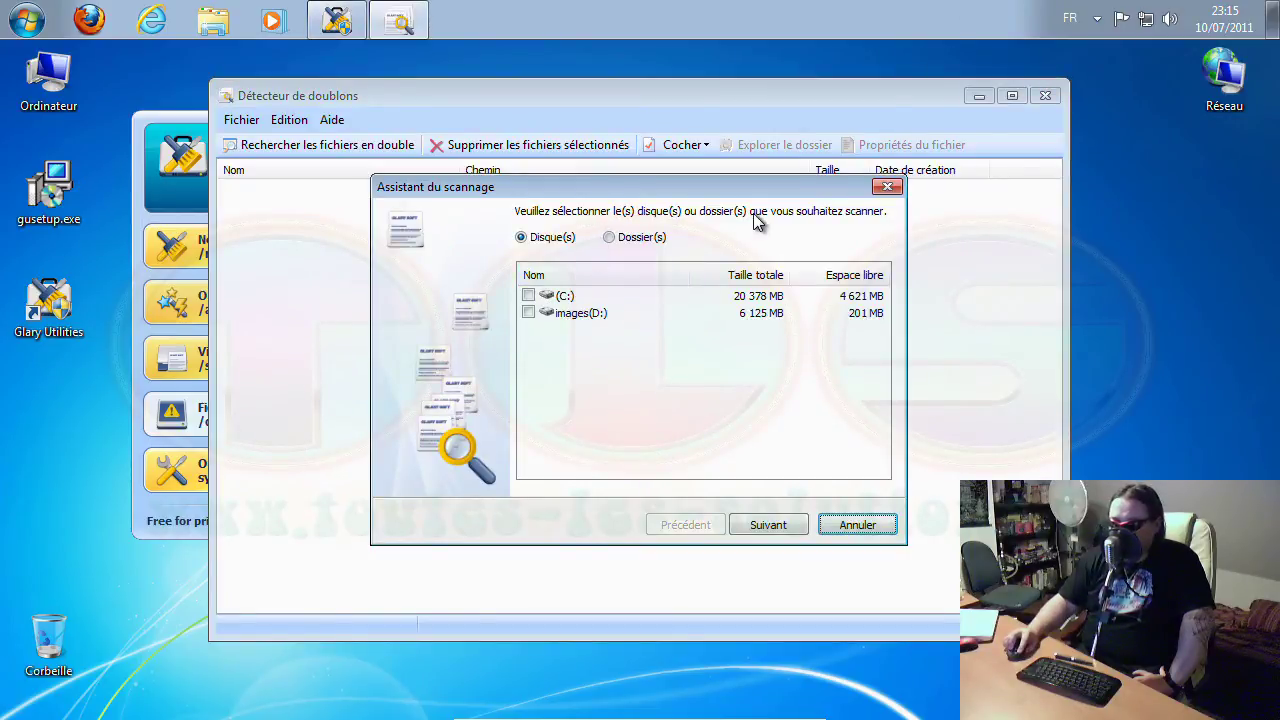
click(841, 531)
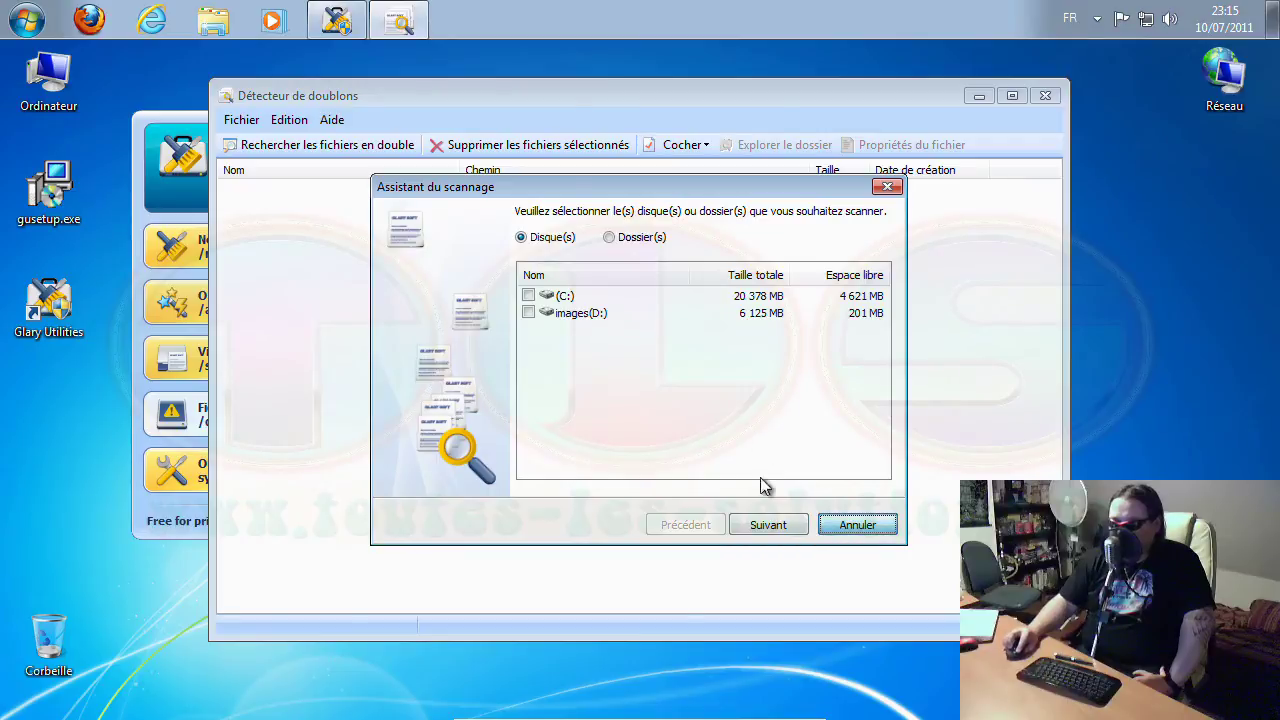
double_click(493, 98)
click(24, 75)
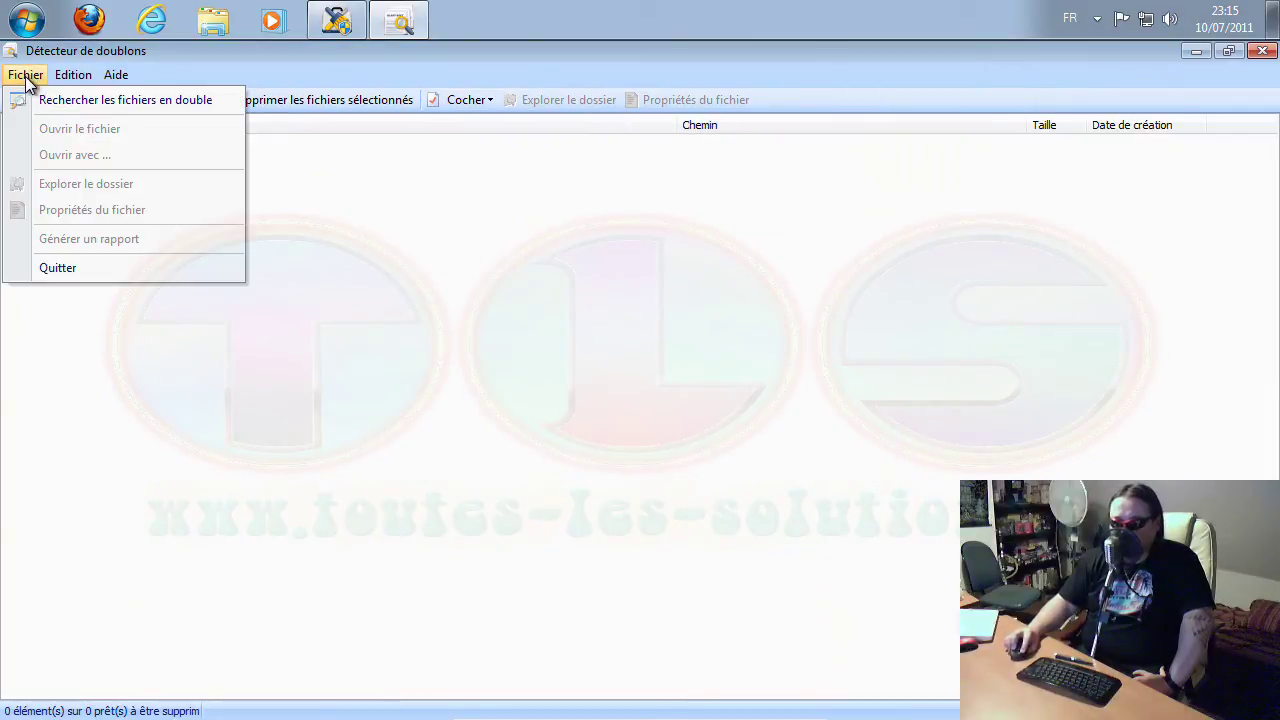
mouse_move(84, 84)
mouse_move(24, 75)
click(73, 267)
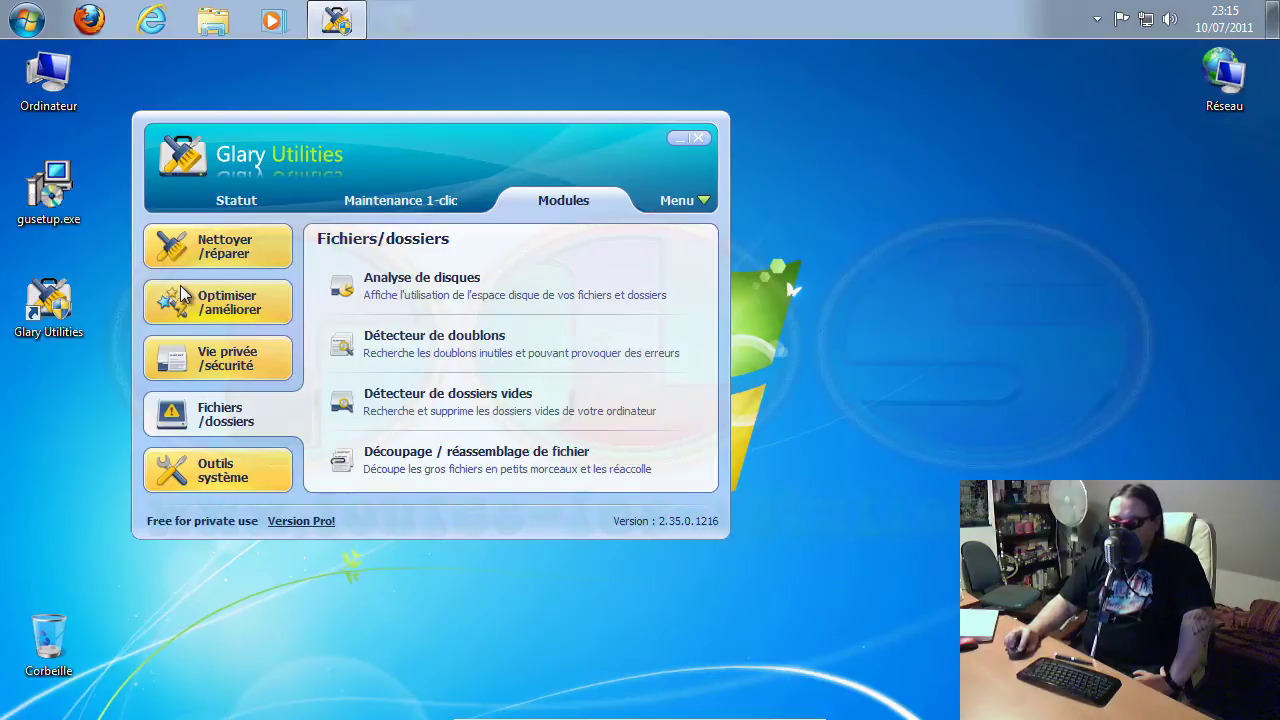
- Open Détecteur de dossiers vides, view its drive and folder search options, and quit it without searching
click(460, 400)
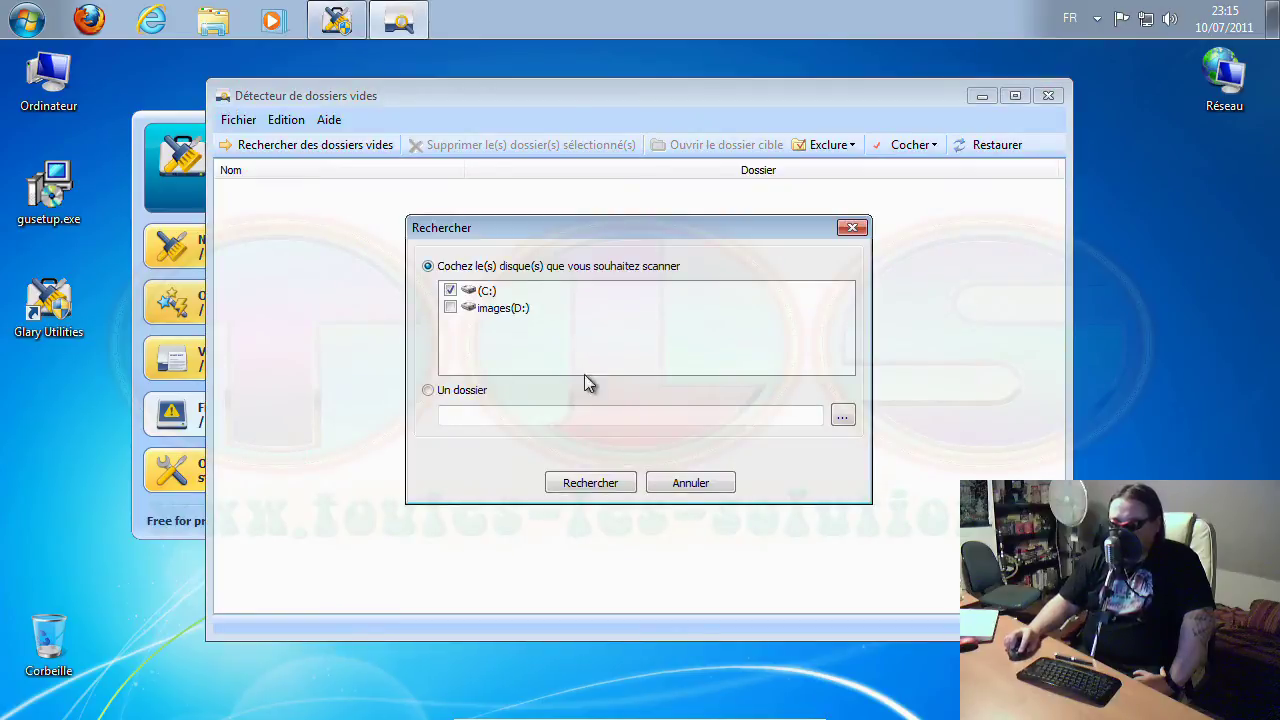
click(680, 480)
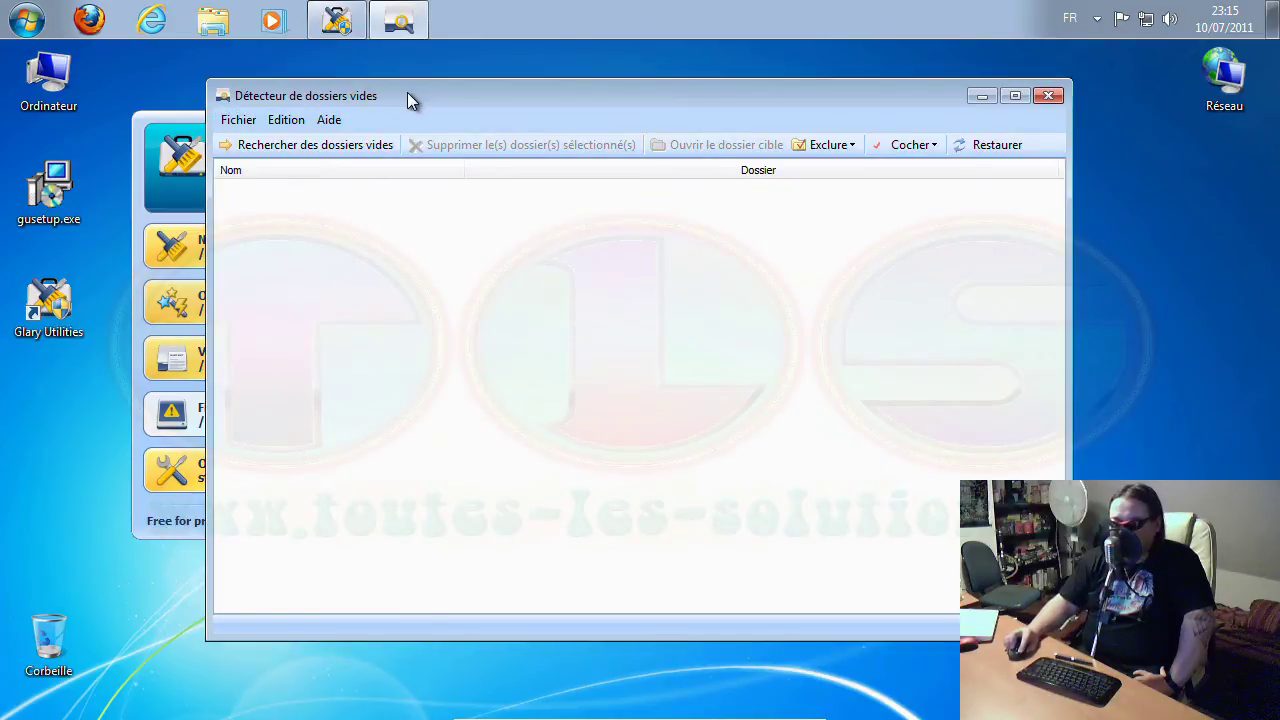
drag(407, 92, 251, 95)
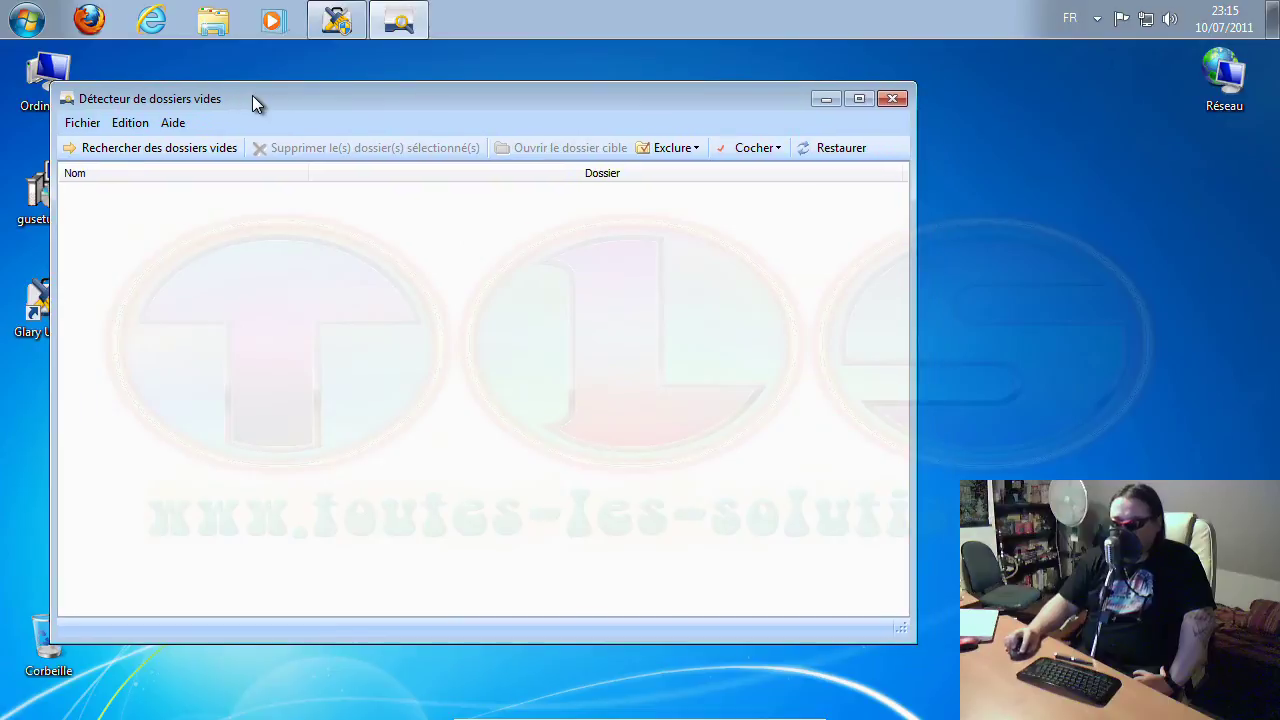
click(86, 124)
click(118, 234)
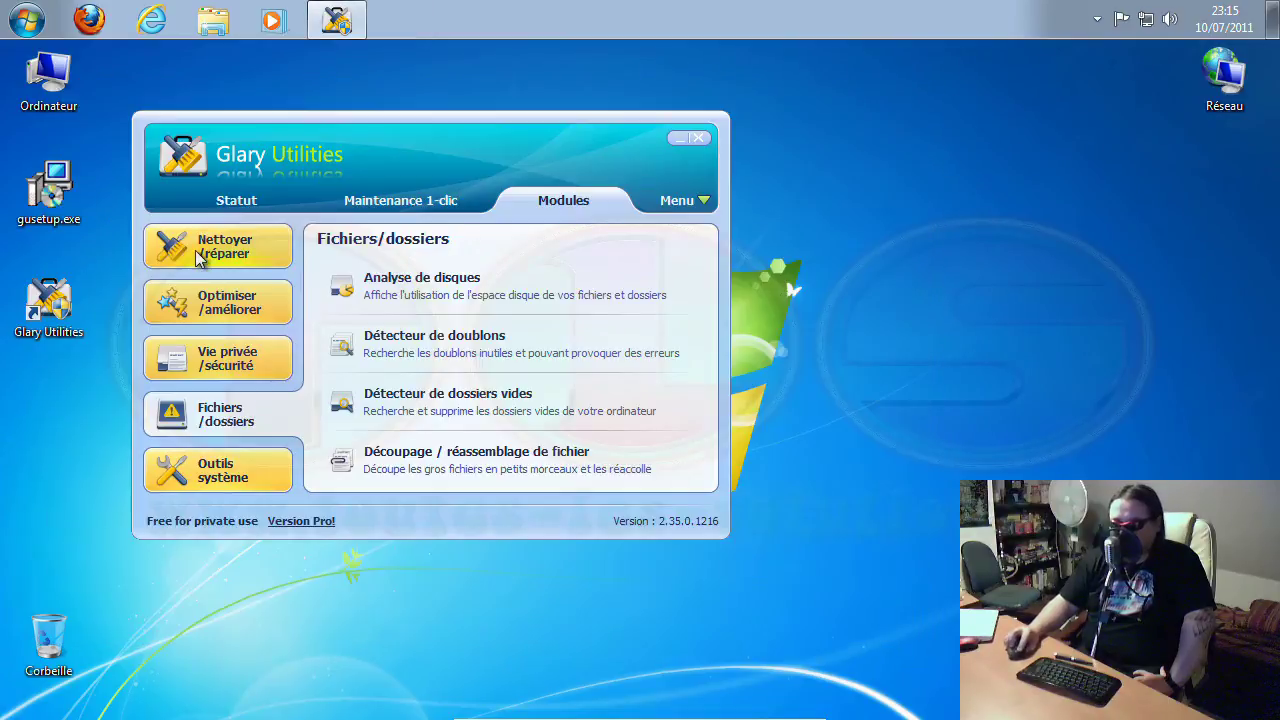
- Examine the file-splitting size options of the Découpage / réassemblage de fichier module and close it without splitting a file
click(476, 457)
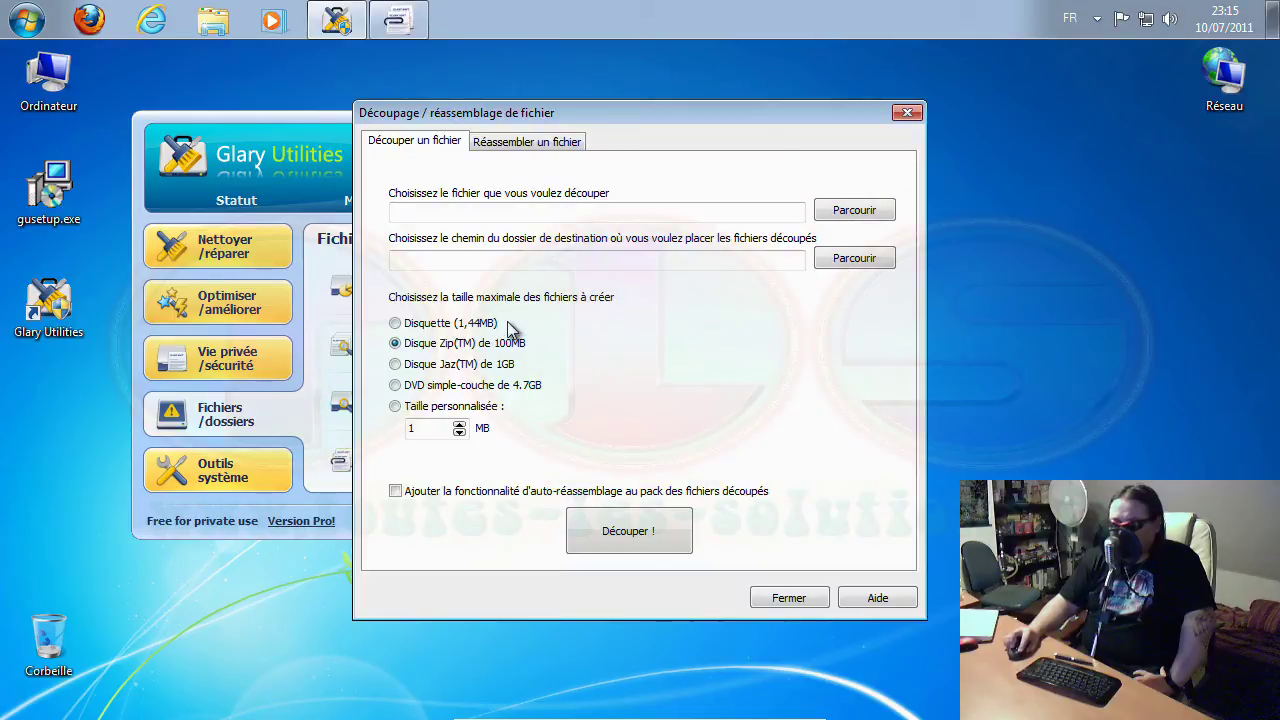
drag(632, 113, 430, 103)
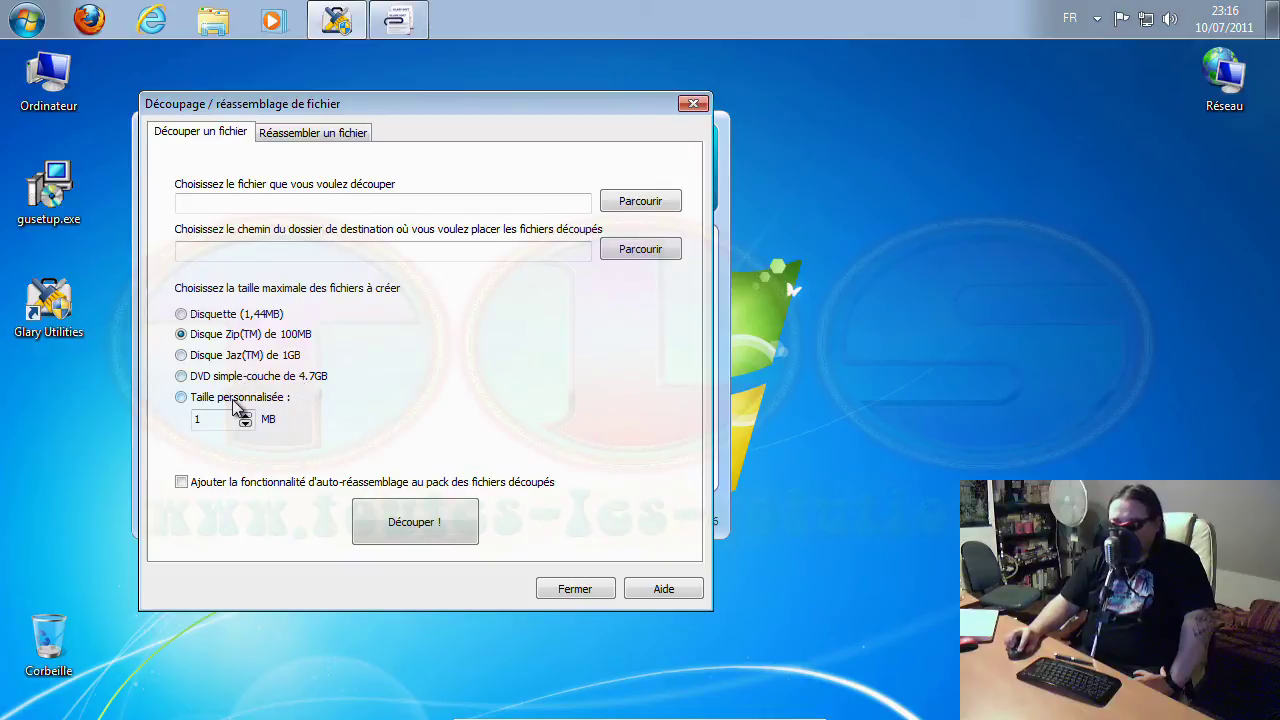
click(571, 596)
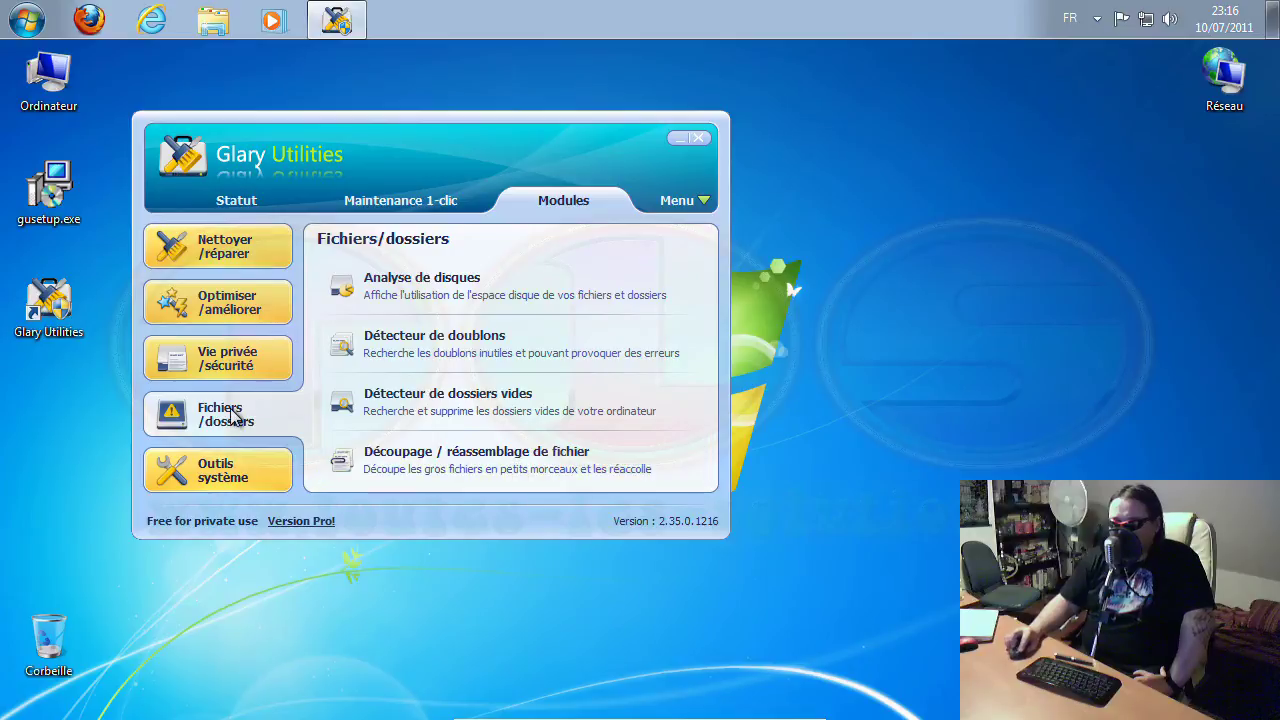
- Open Gestionnaire de processus from Outils système, view the running processes and the file commands, and quit the module
click(223, 474)
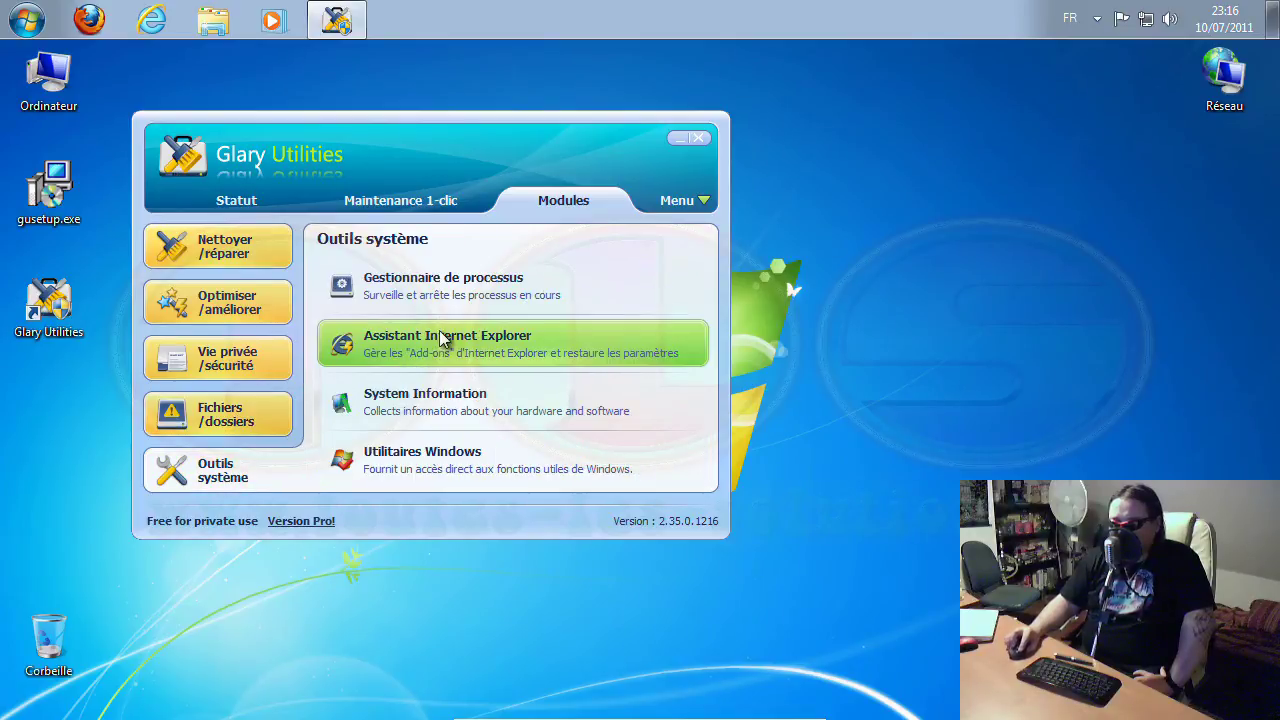
click(460, 282)
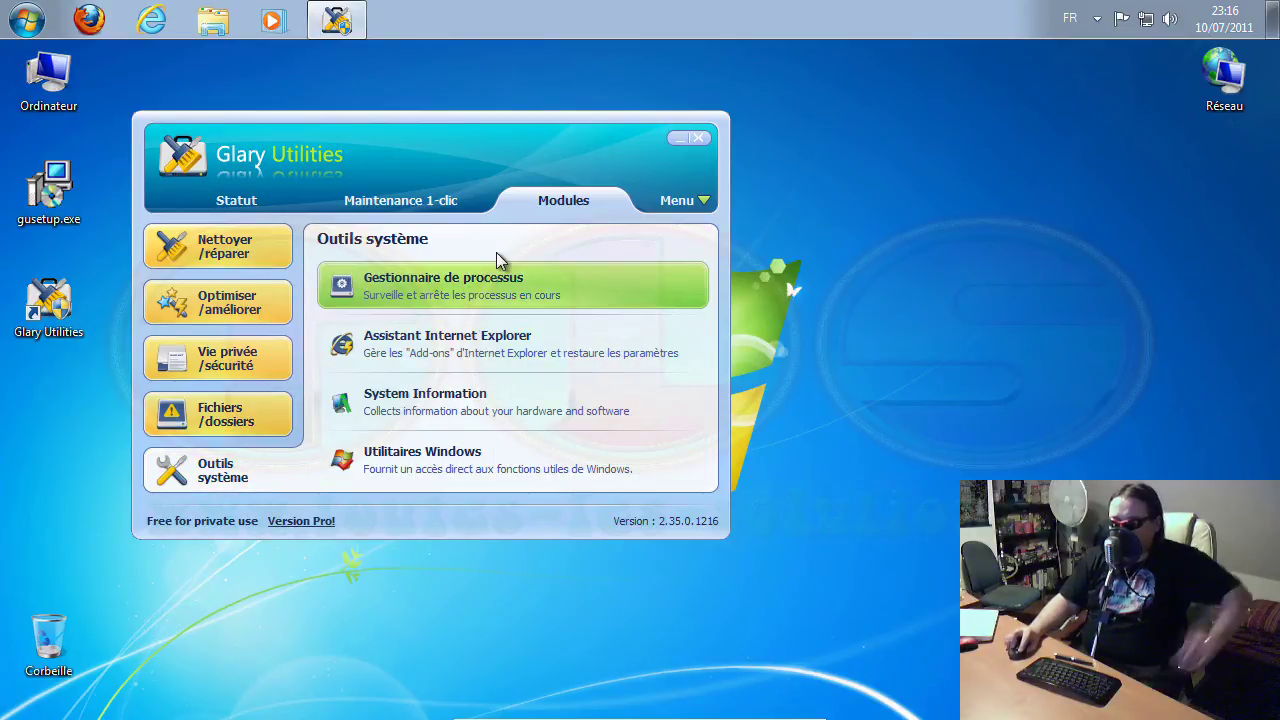
drag(653, 99, 392, 96)
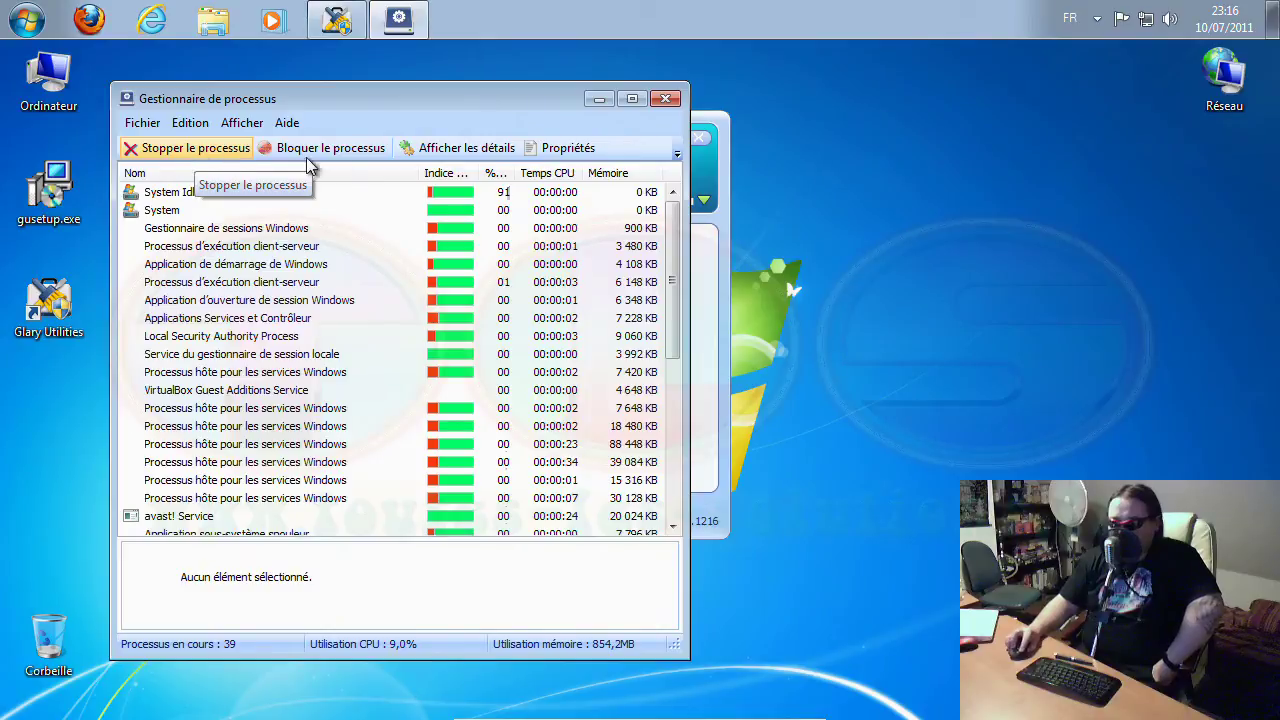
click(145, 124)
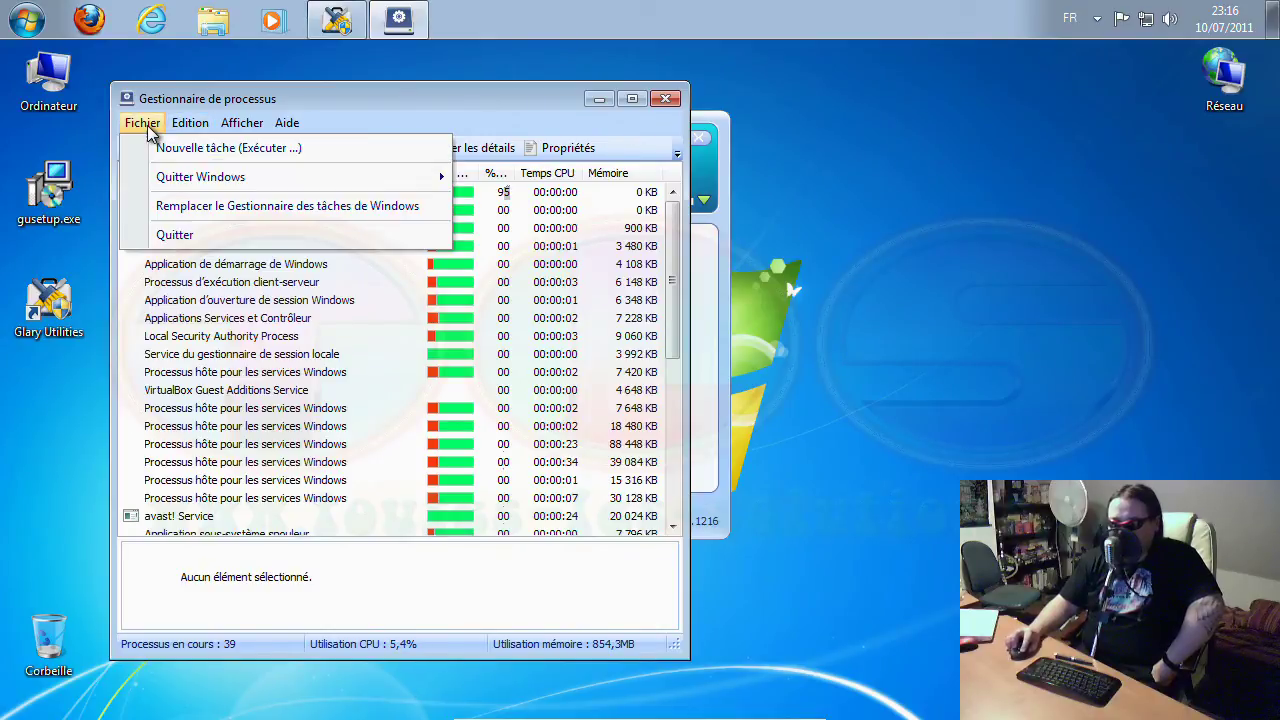
click(197, 232)
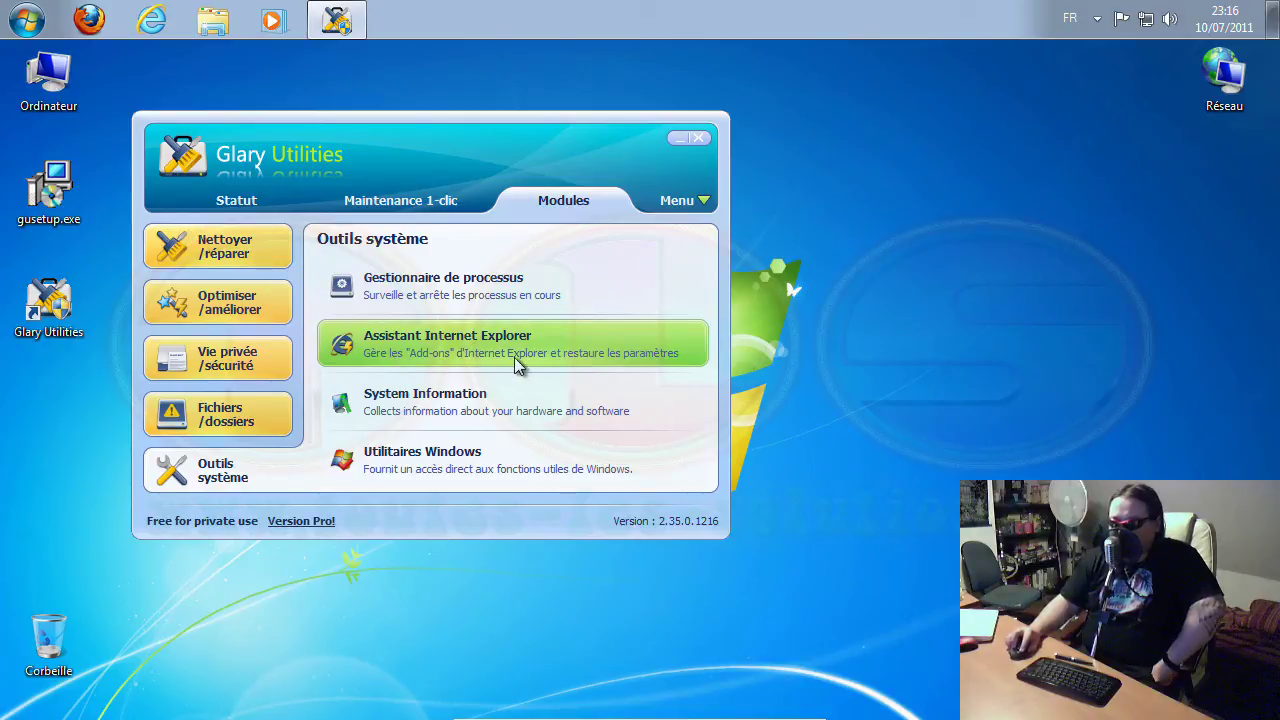
- Review the add-on categories in Assistant Internet Explorer, from Browser Helper Objects to Restaurer, and close it without changing any item
click(488, 344)
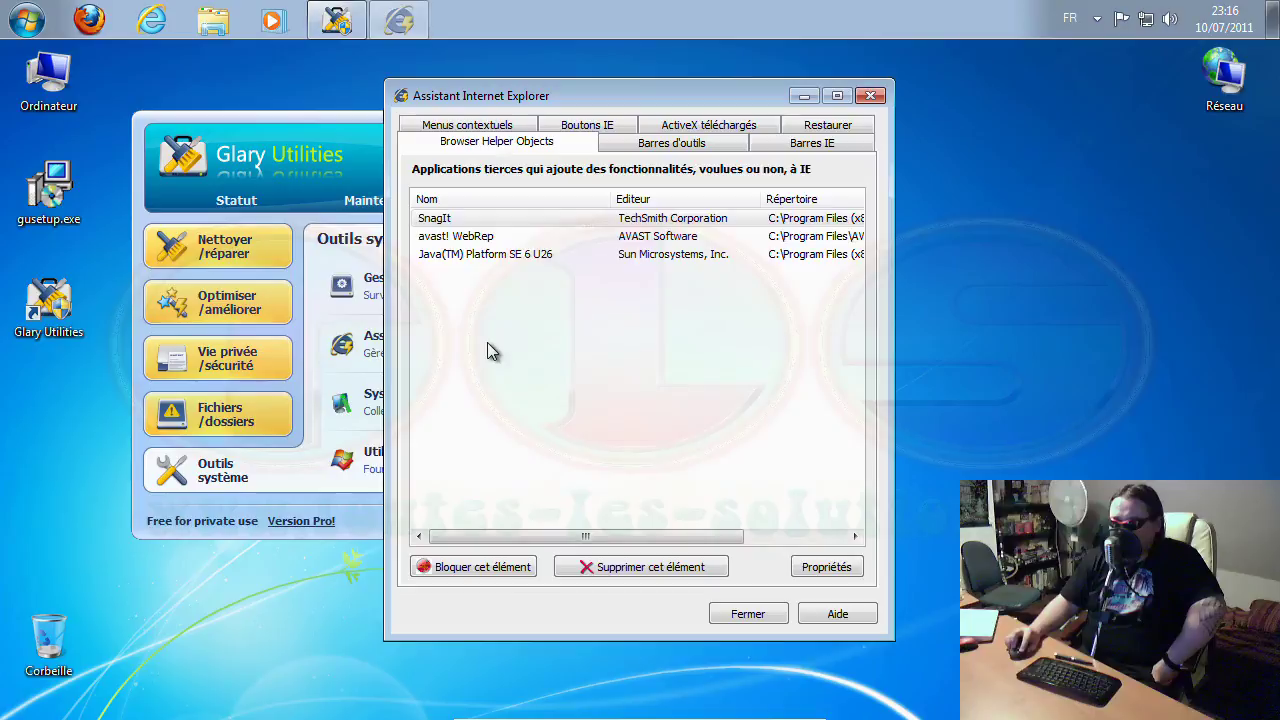
drag(626, 100, 412, 80)
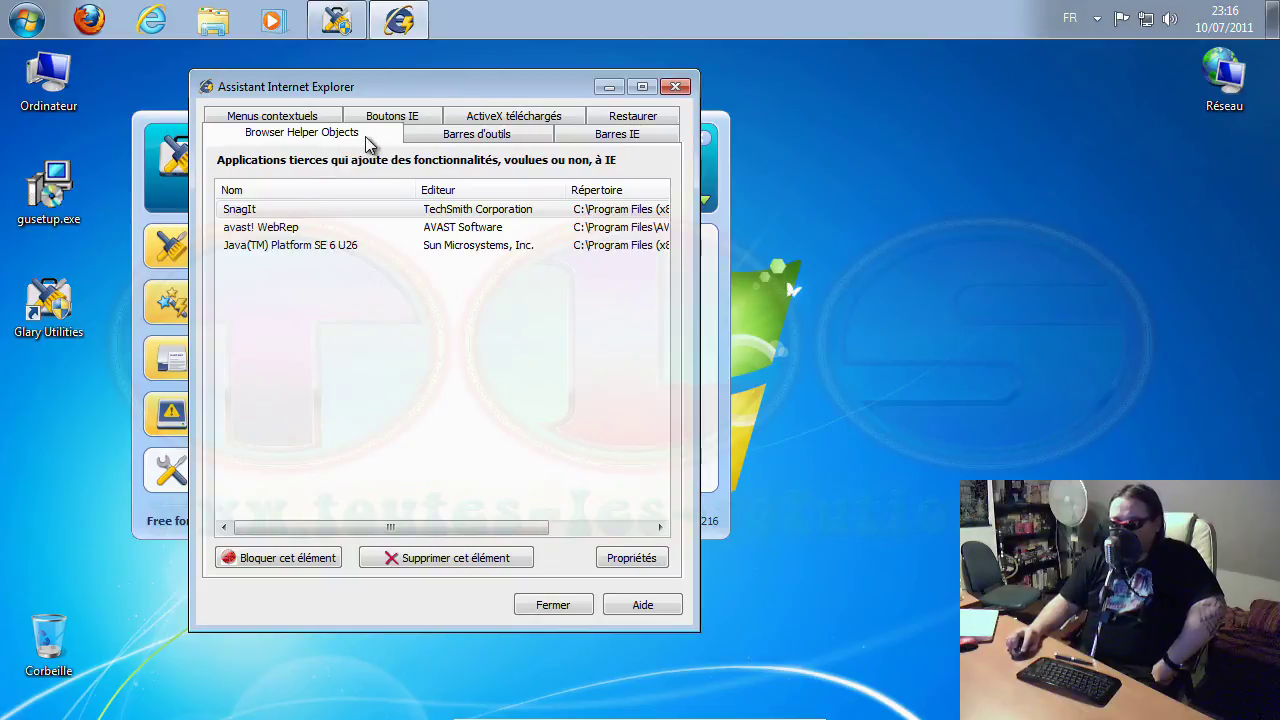
click(457, 137)
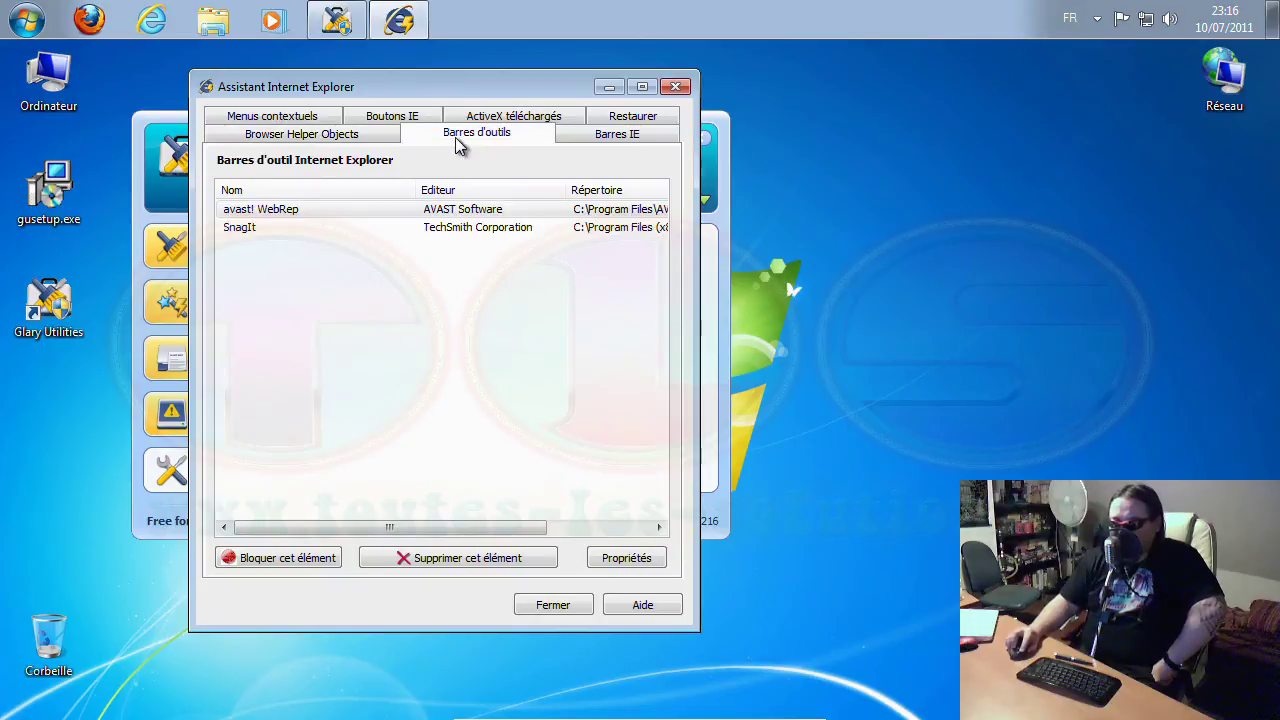
click(595, 138)
click(286, 120)
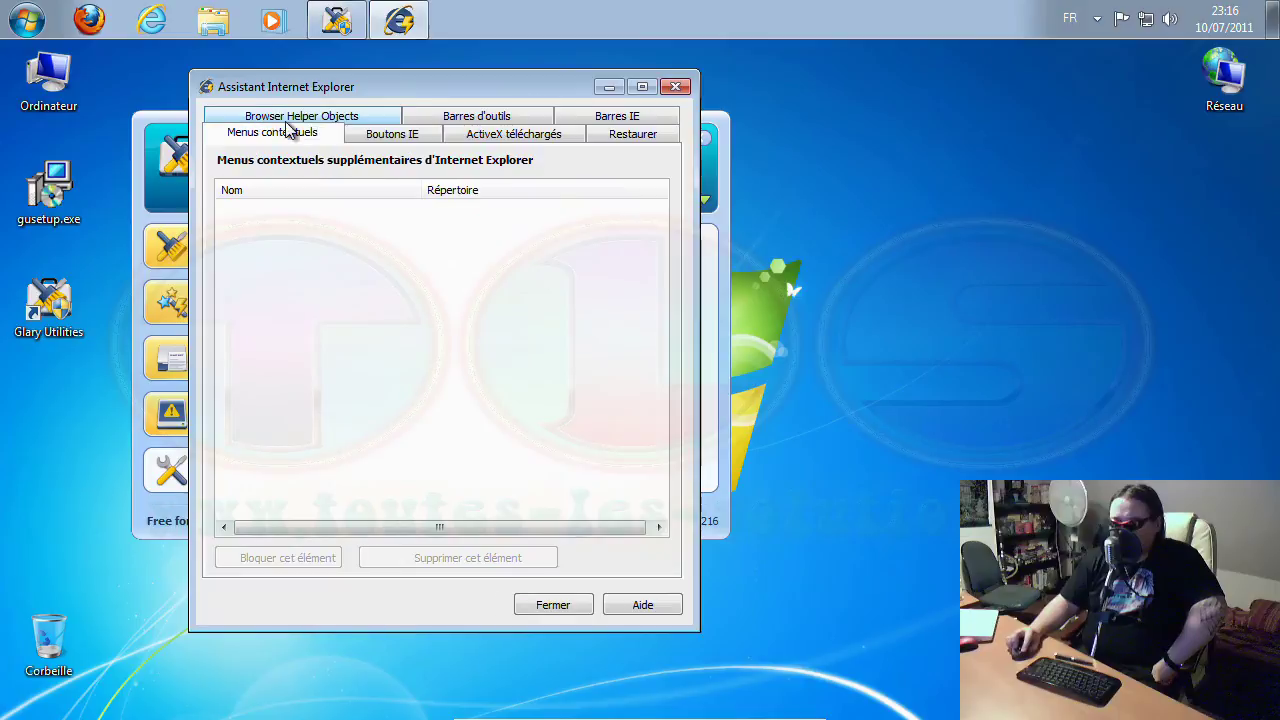
click(405, 139)
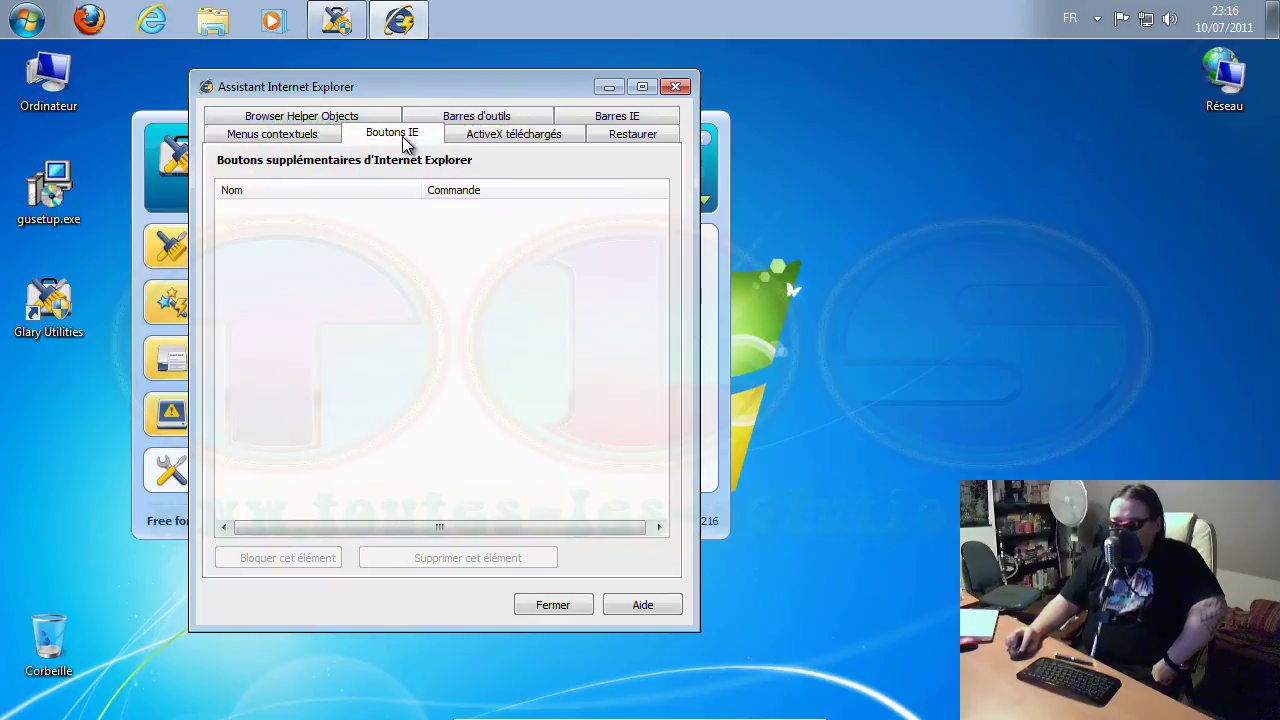
click(497, 140)
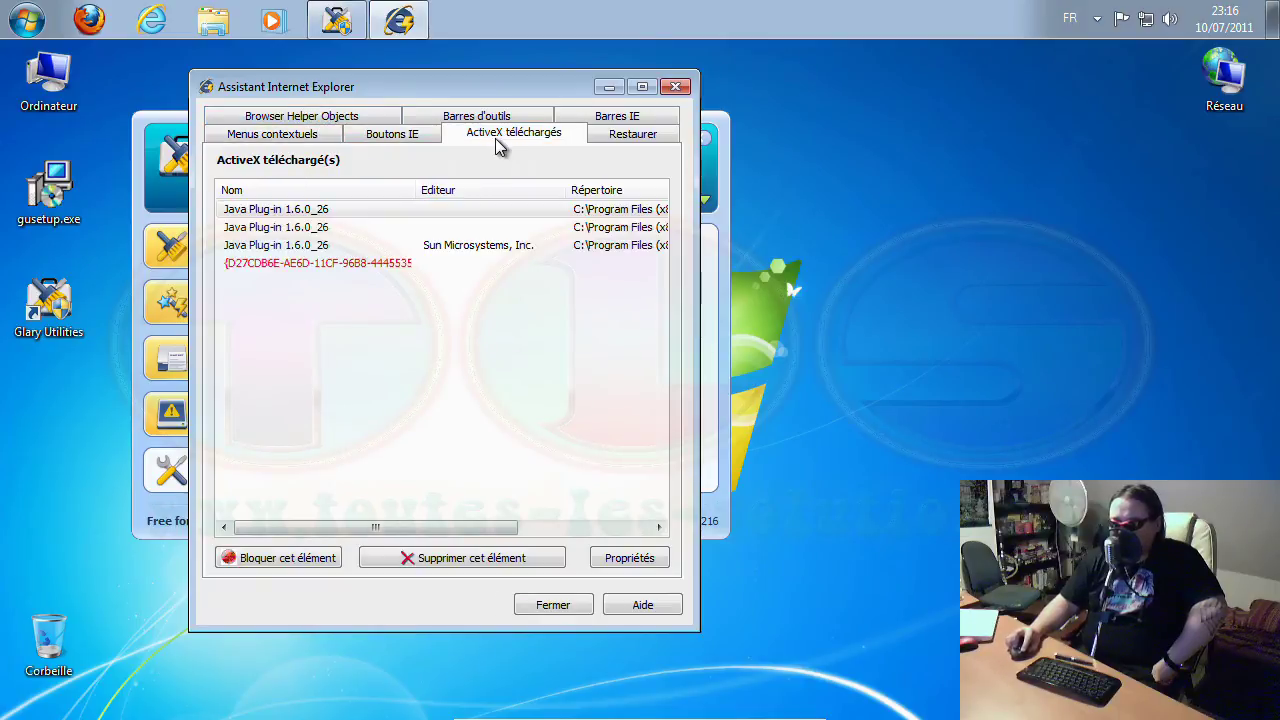
click(622, 138)
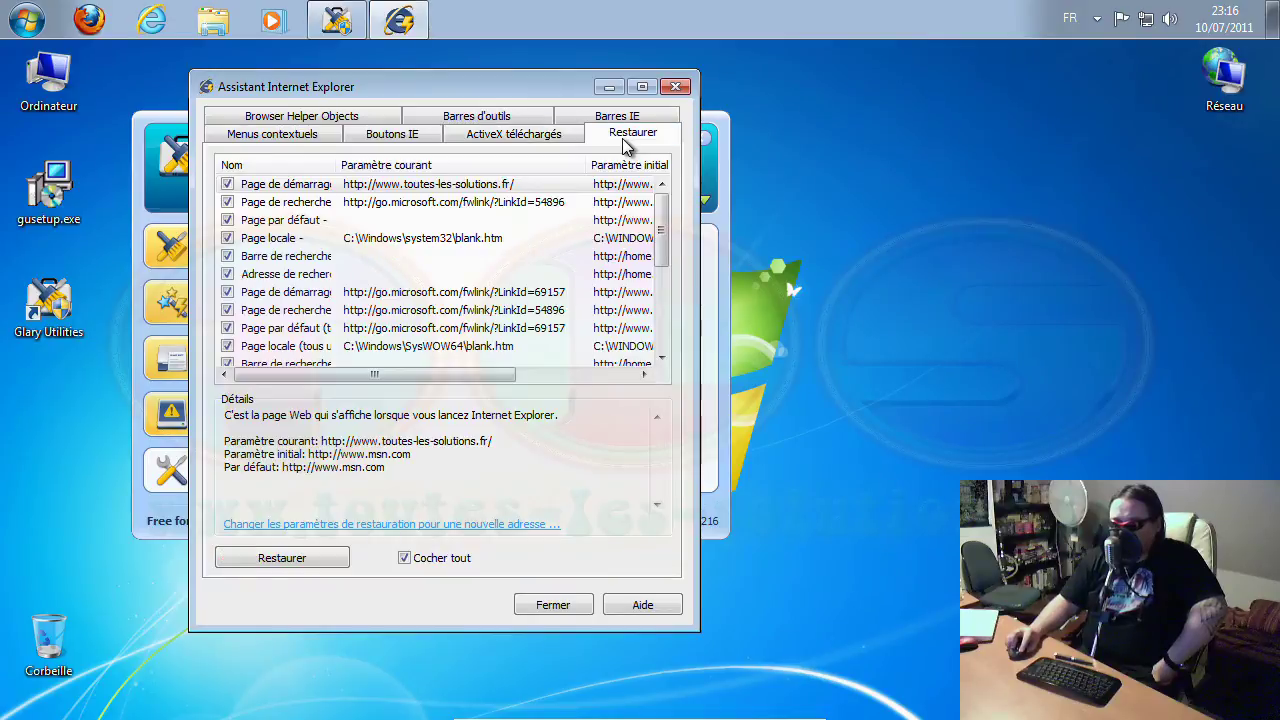
click(547, 603)
- Open the System Information module, dismissing its startup error, view its hardware categories and report commands, and quit it
click(449, 409)
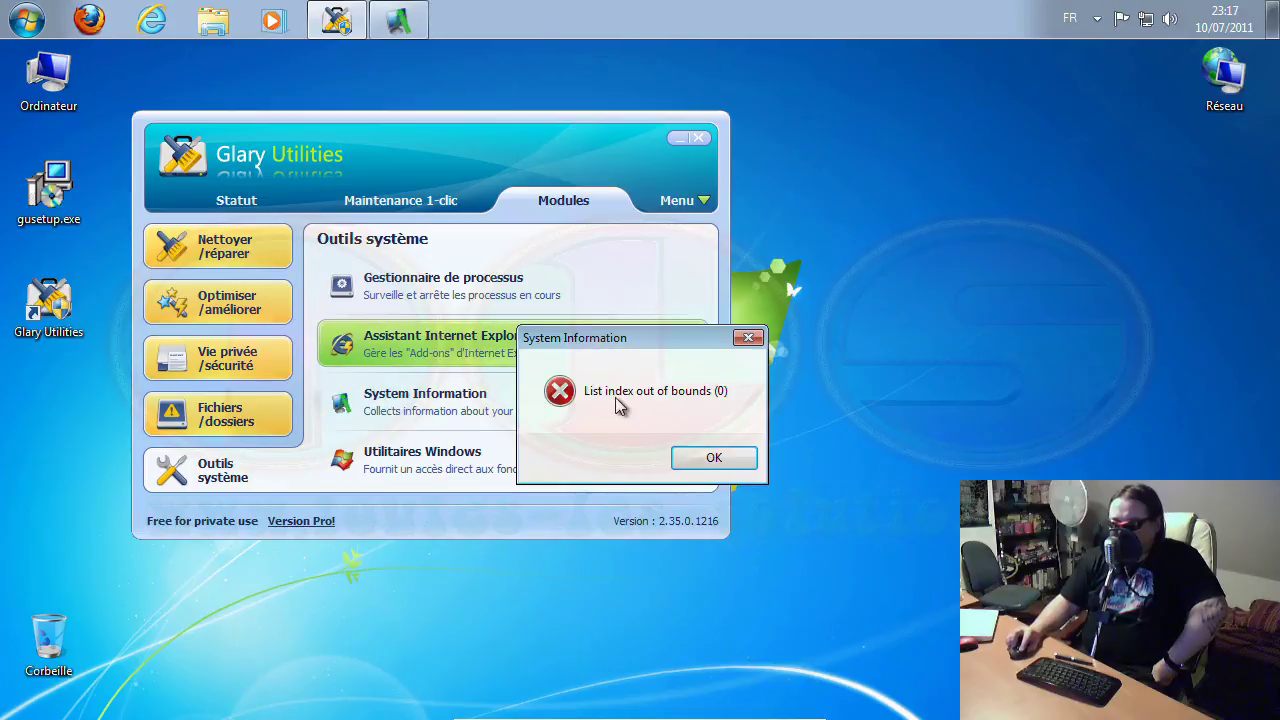
click(713, 457)
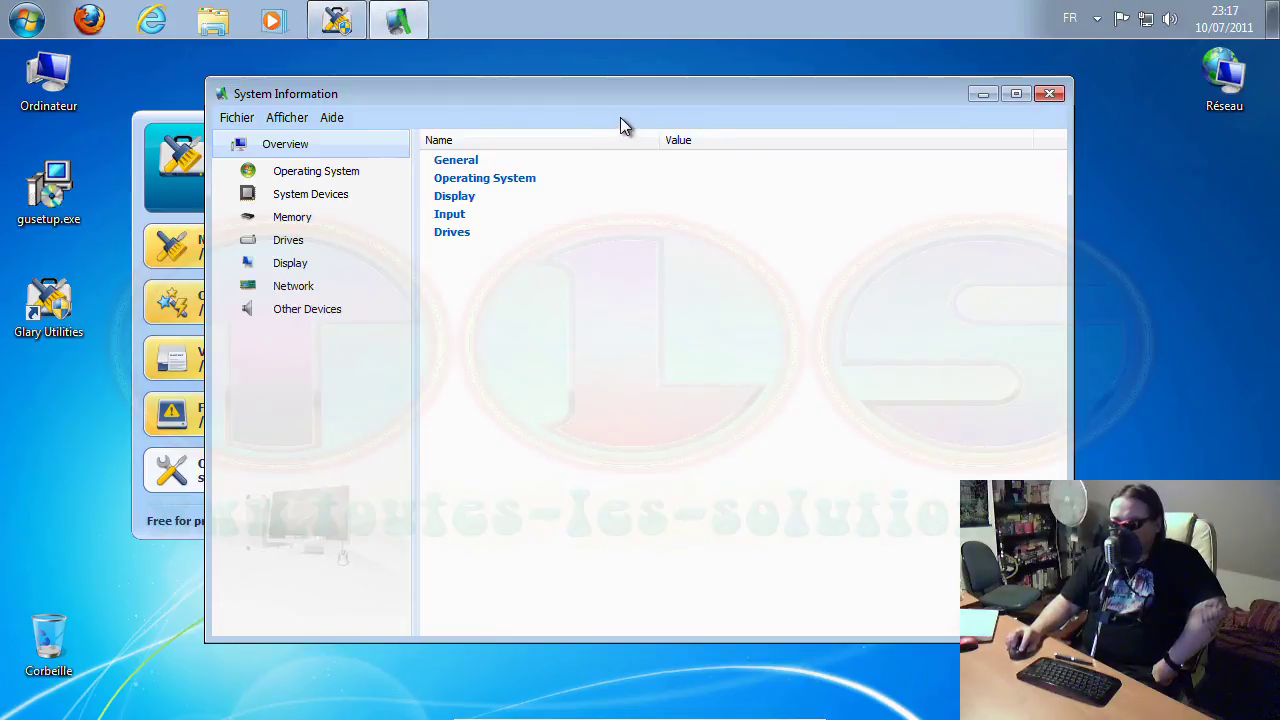
drag(651, 97, 528, 90)
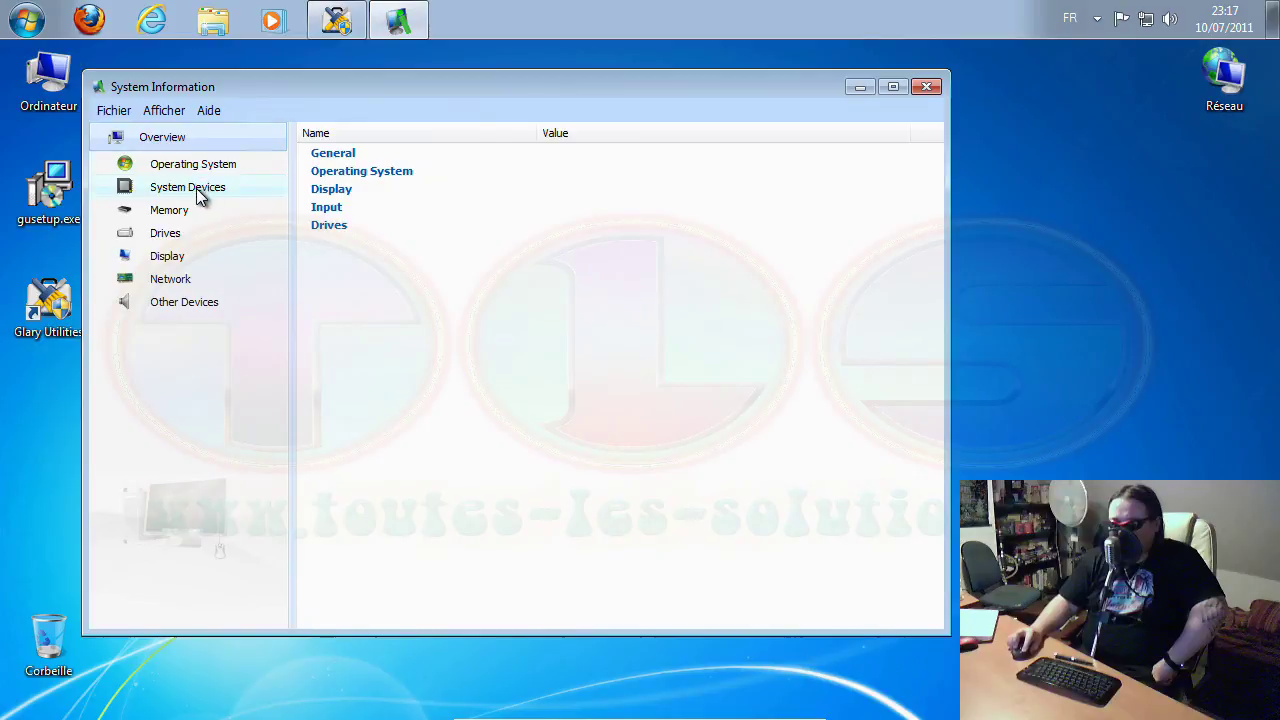
click(114, 111)
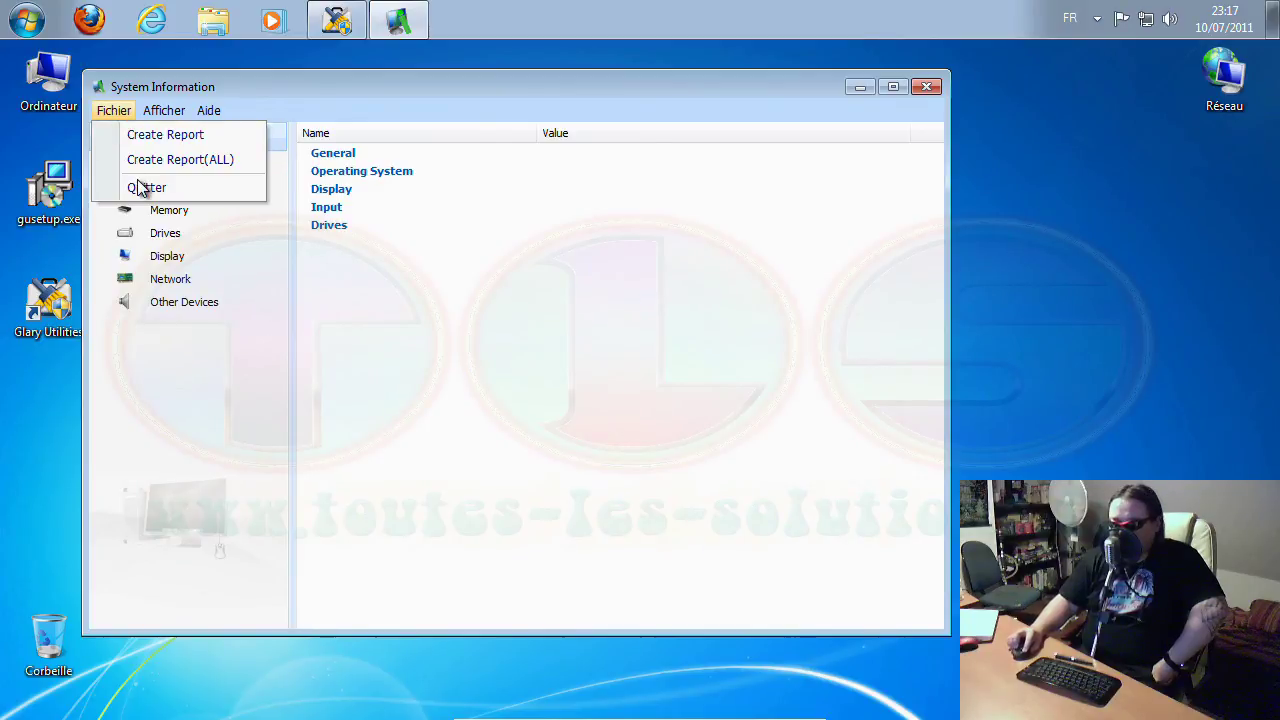
click(141, 188)
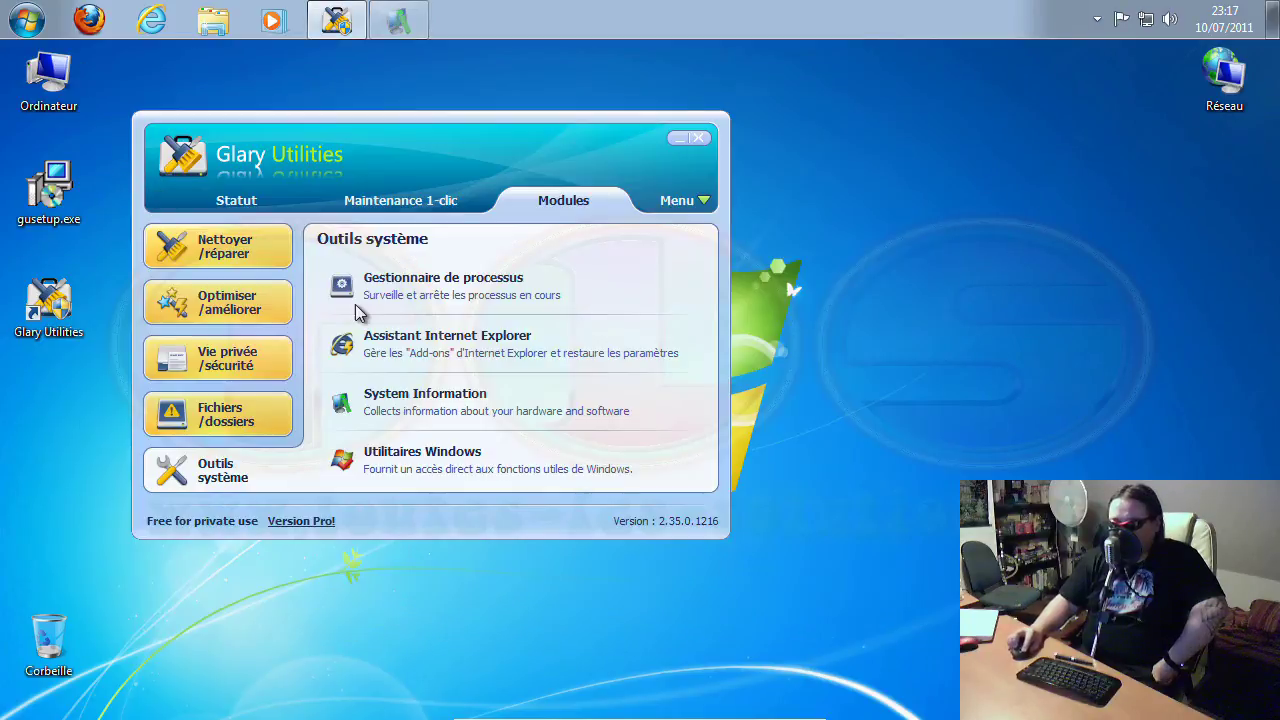
- Open Utilitaires Windows from Outils système, view the Windows maintenance functions it offers, and close it without launching any
click(445, 465)
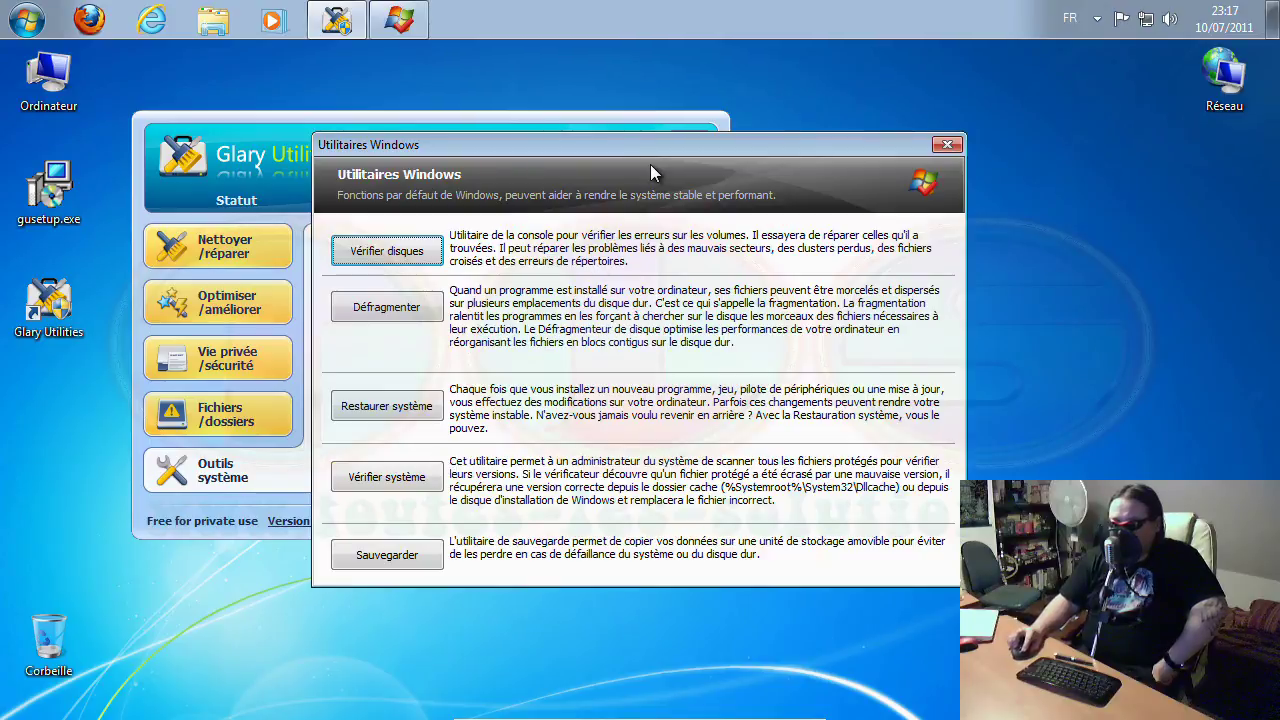
drag(651, 152, 510, 138)
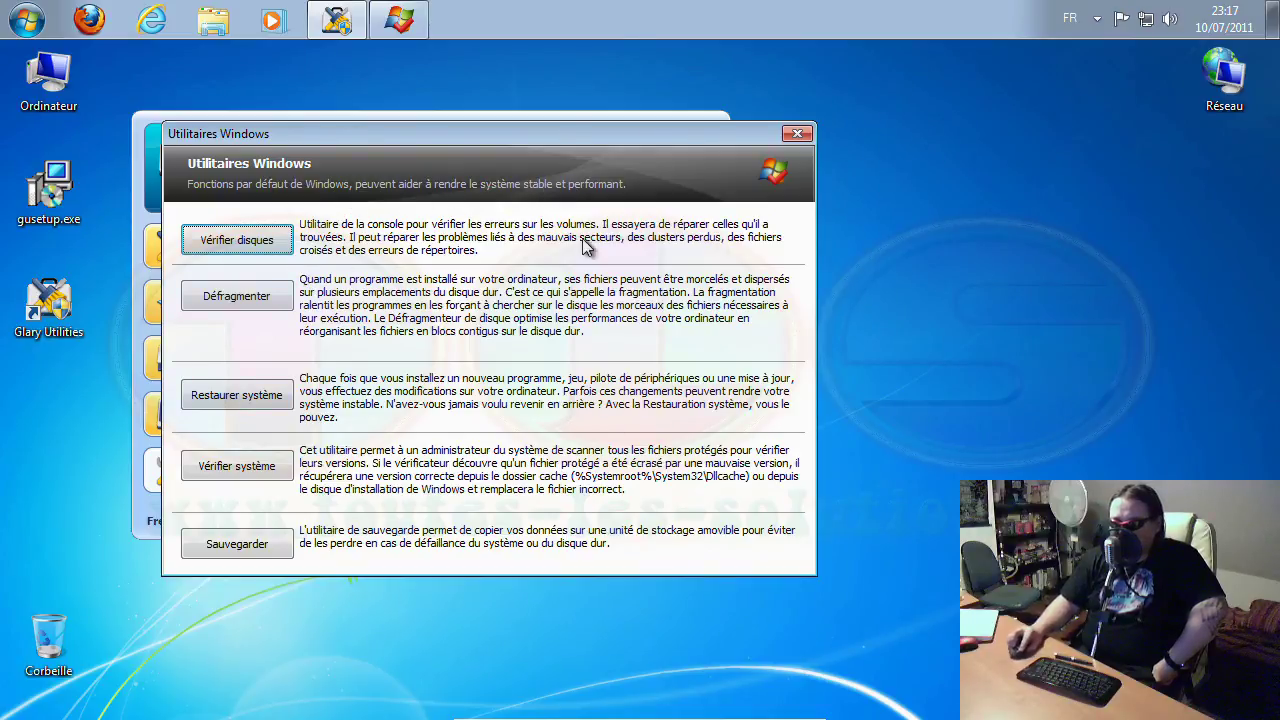
click(797, 135)
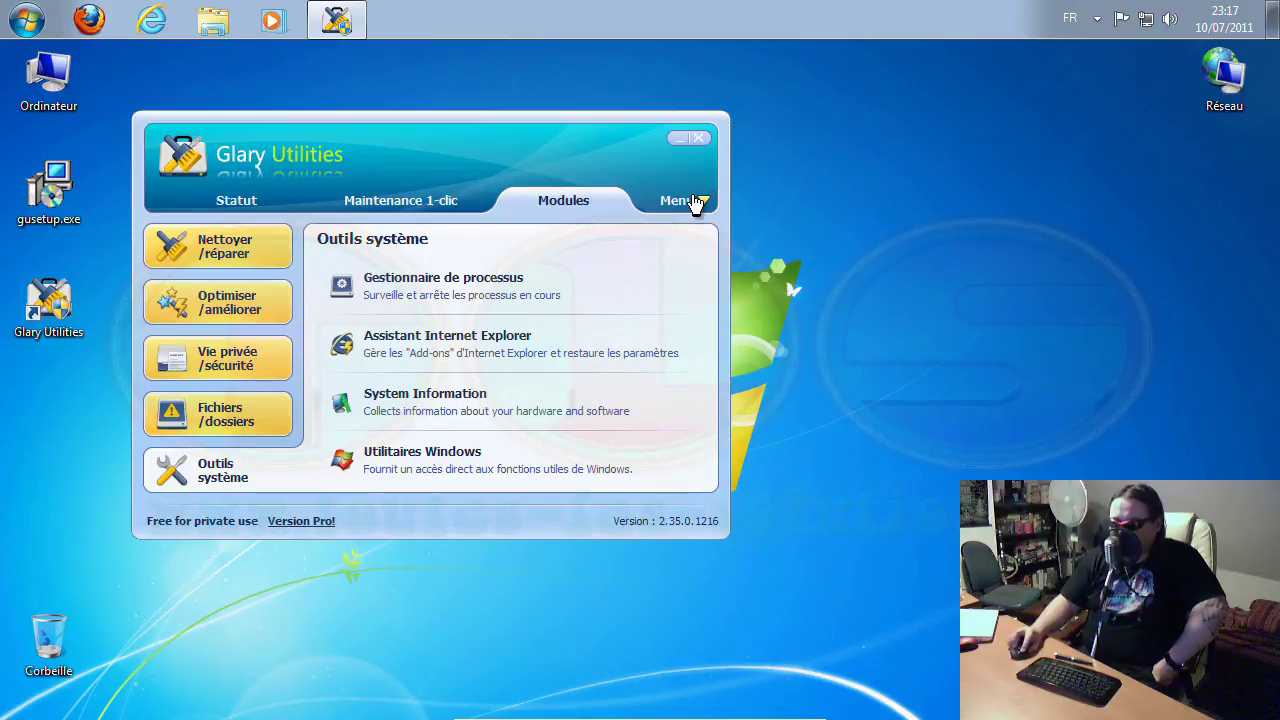
- Review the Paramètres categories Général, AutoCare, Centre de restauration and Liste d'exclusions, and cancel without changing any setting
click(698, 201)
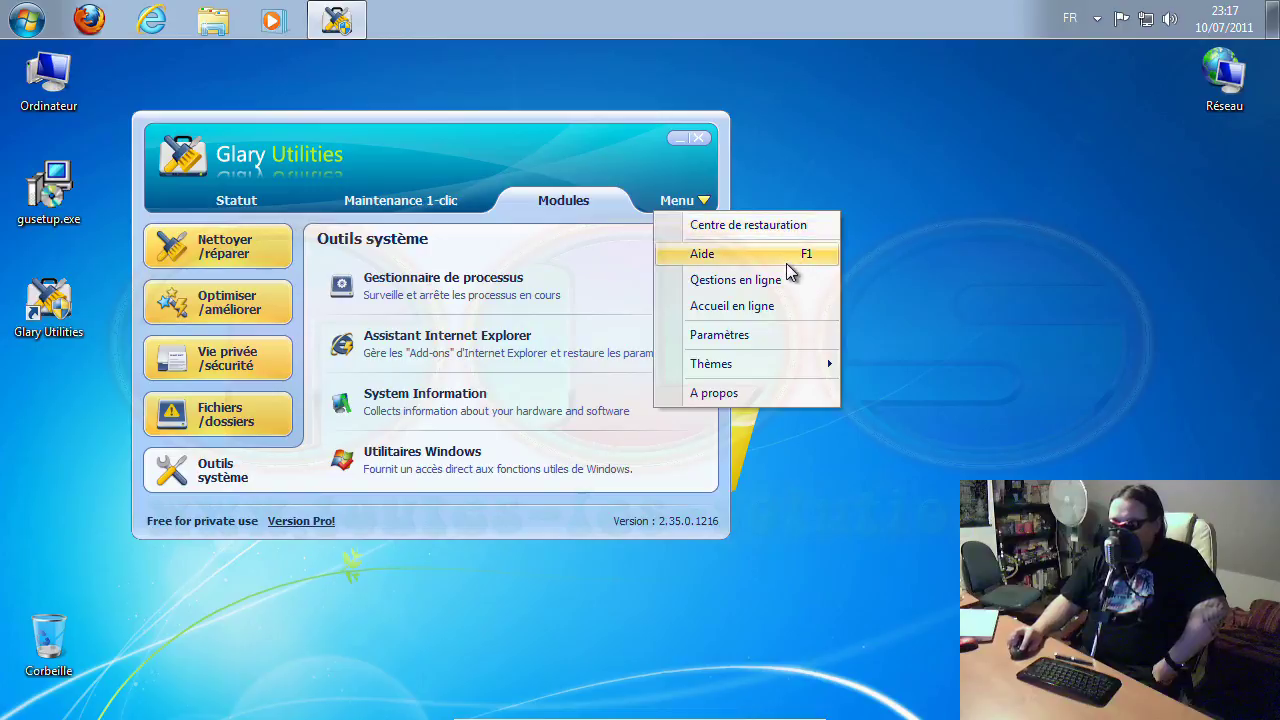
click(786, 340)
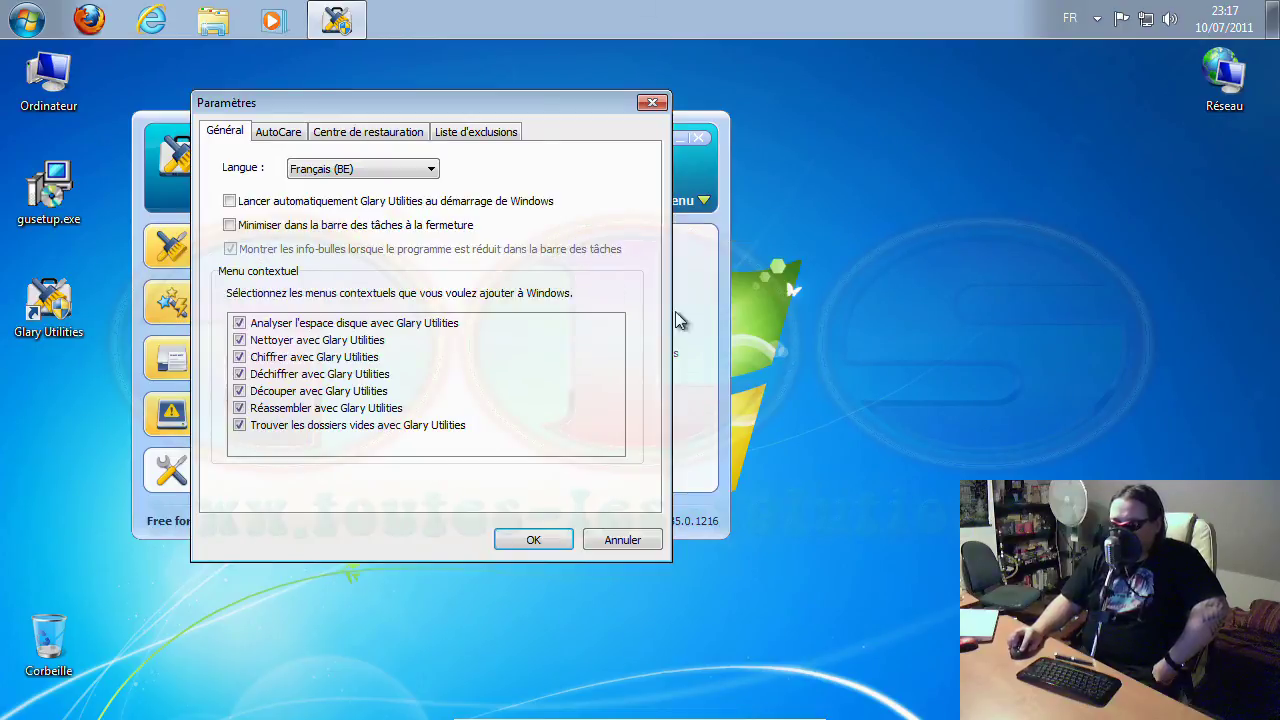
click(287, 138)
click(367, 138)
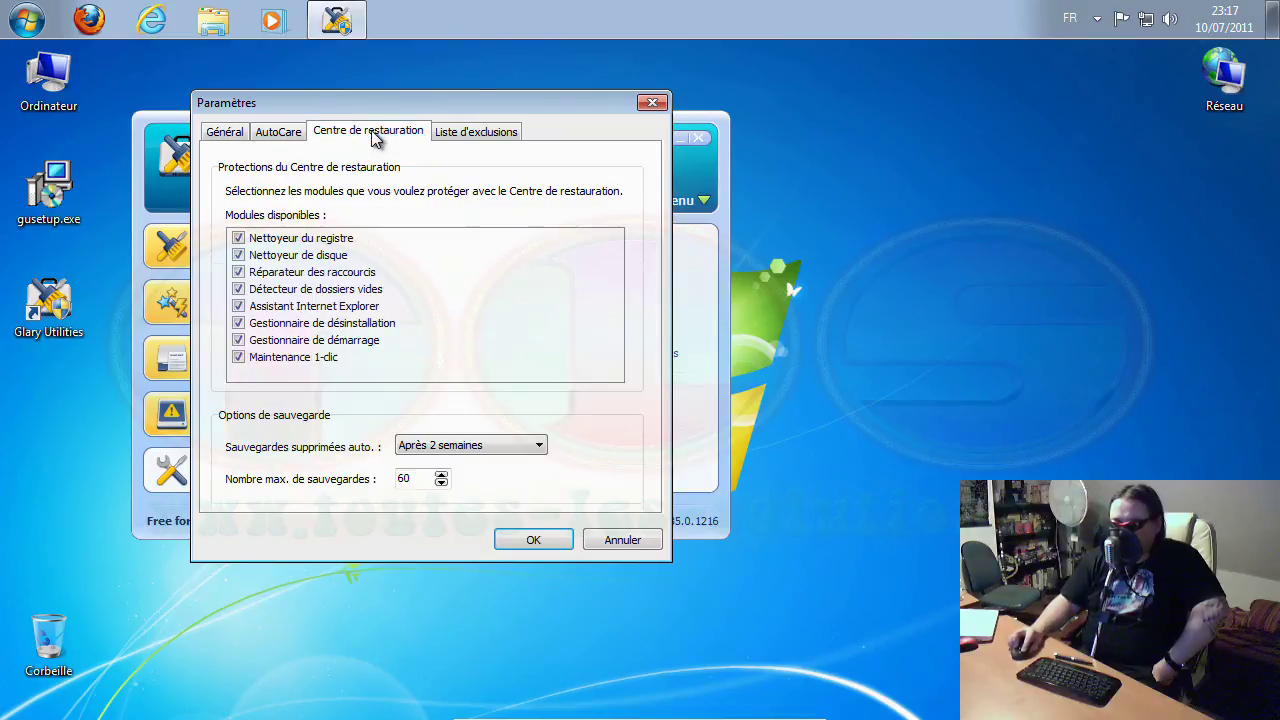
click(463, 138)
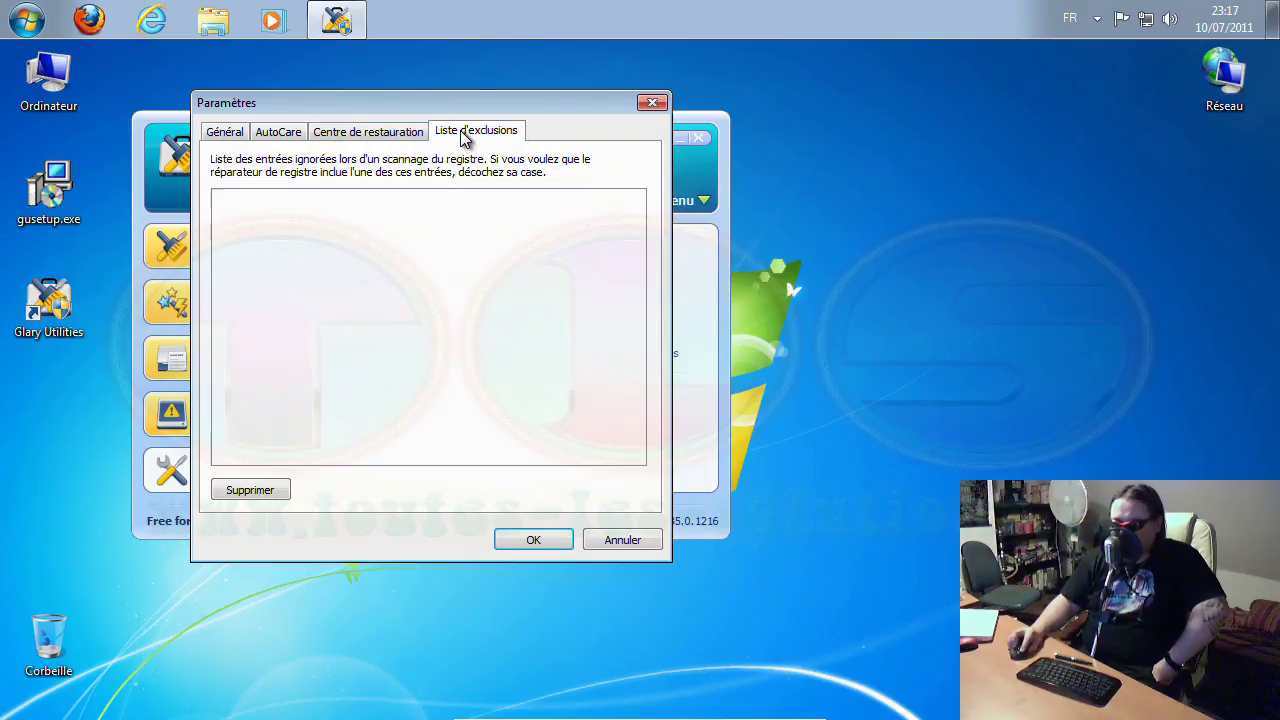
click(620, 540)
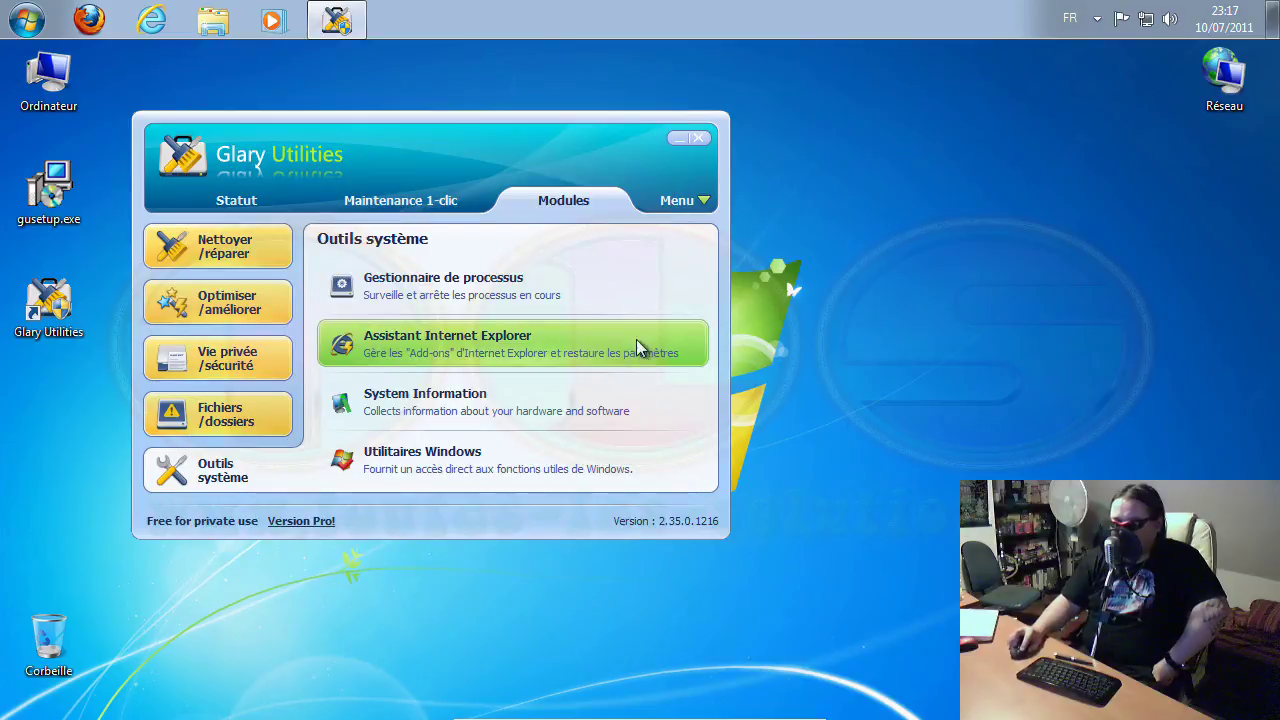
- View the available Thèmes and the A propos information without changing the theme, and quit Glary Utilities
click(684, 208)
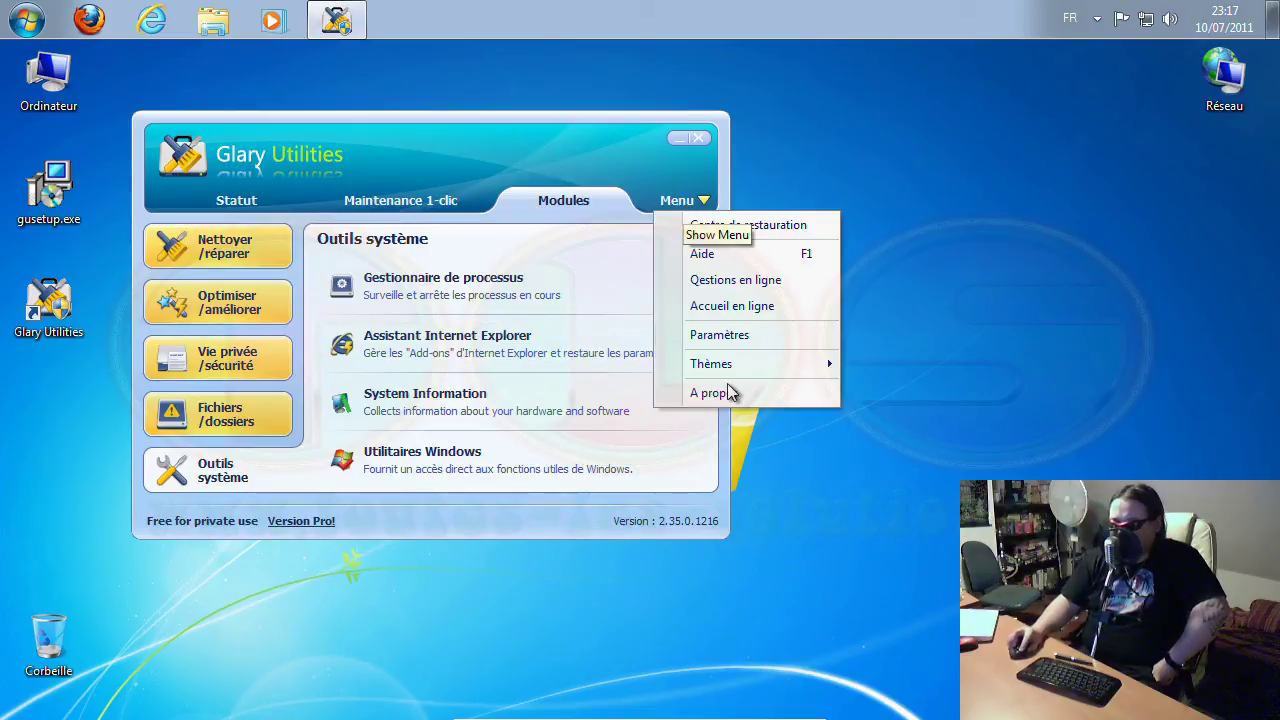
mouse_move(737, 364)
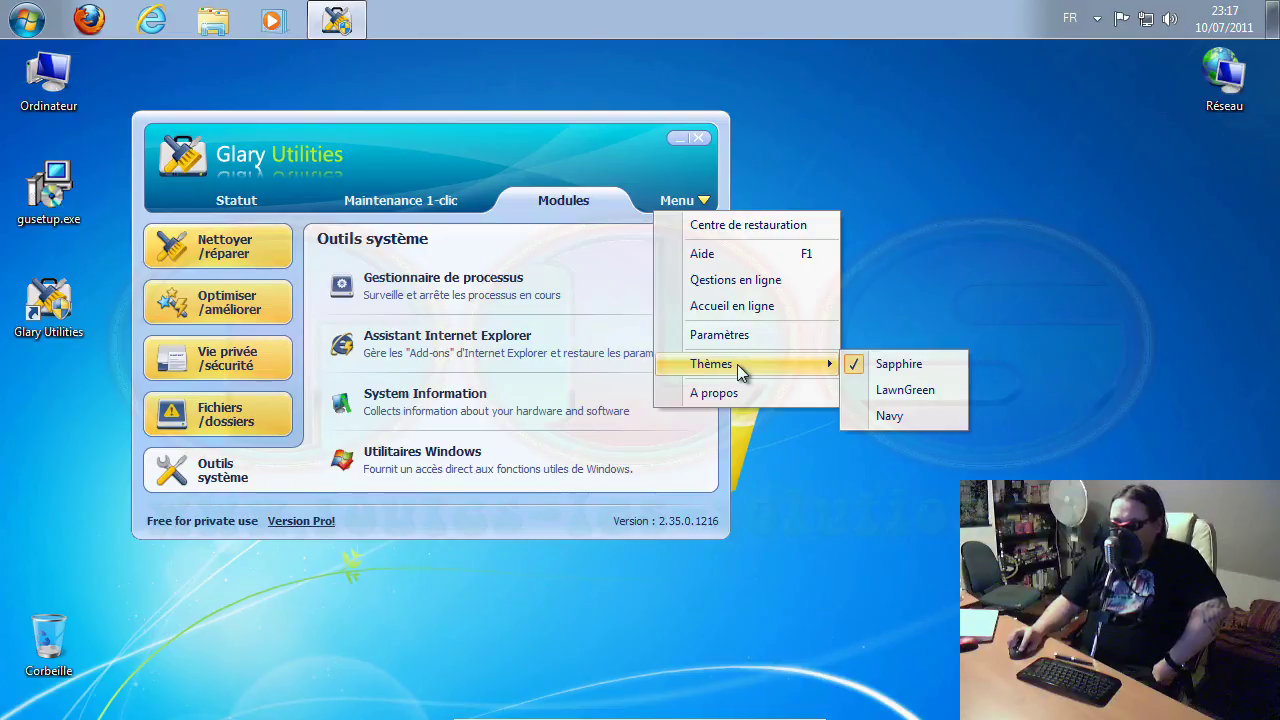
click(737, 392)
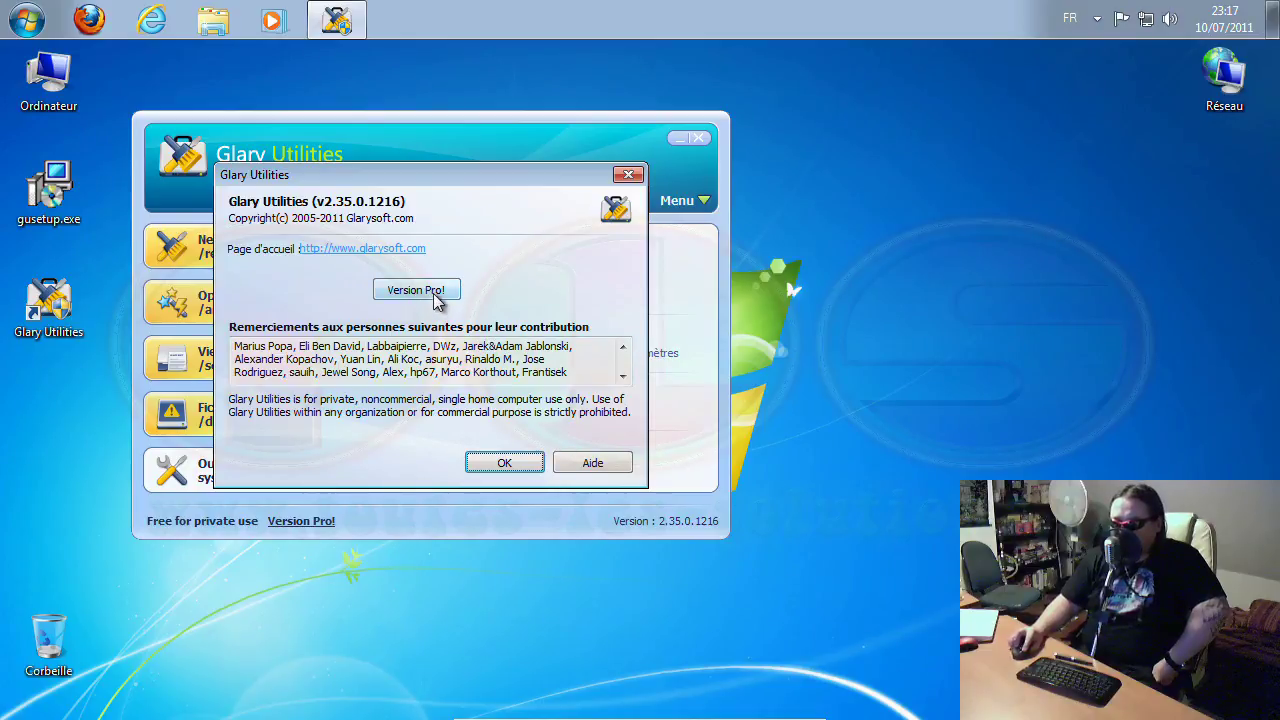
click(628, 175)
click(698, 138)
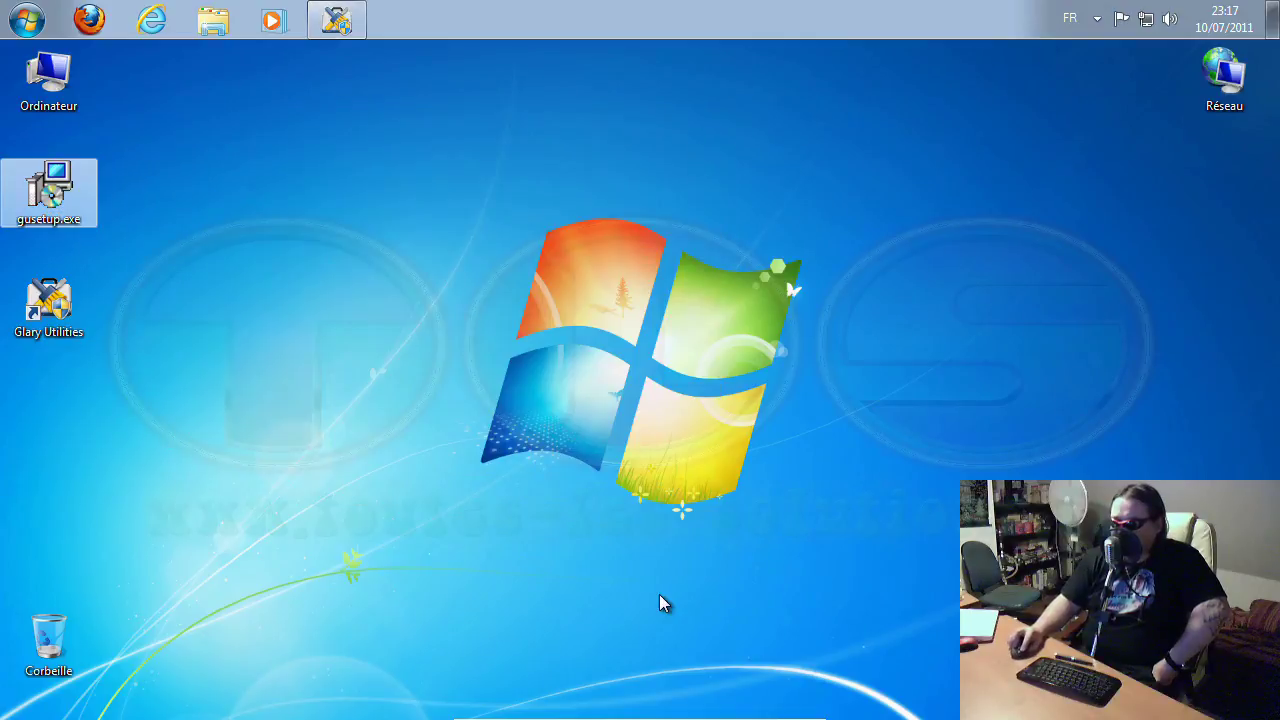
- Take the Windows 7 64 Bits virtual machine out of full-screen mode and minimize its window to the host desktop
click(513, 708)
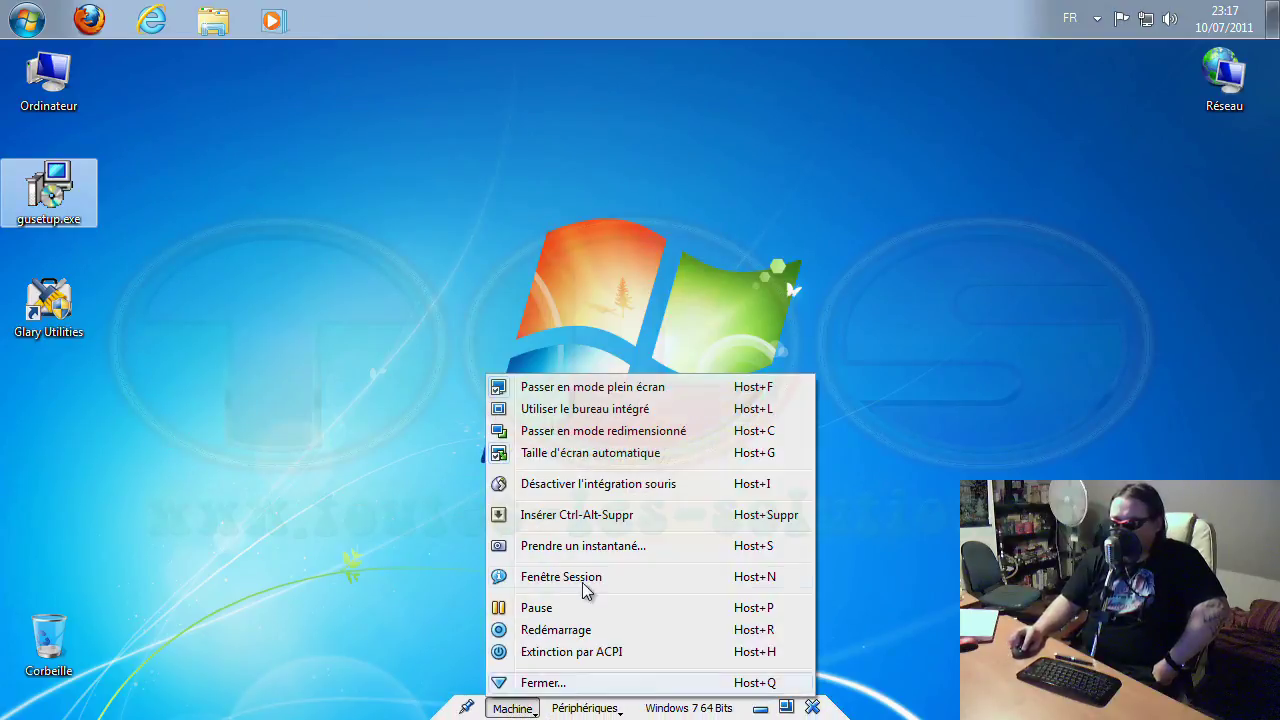
click(661, 393)
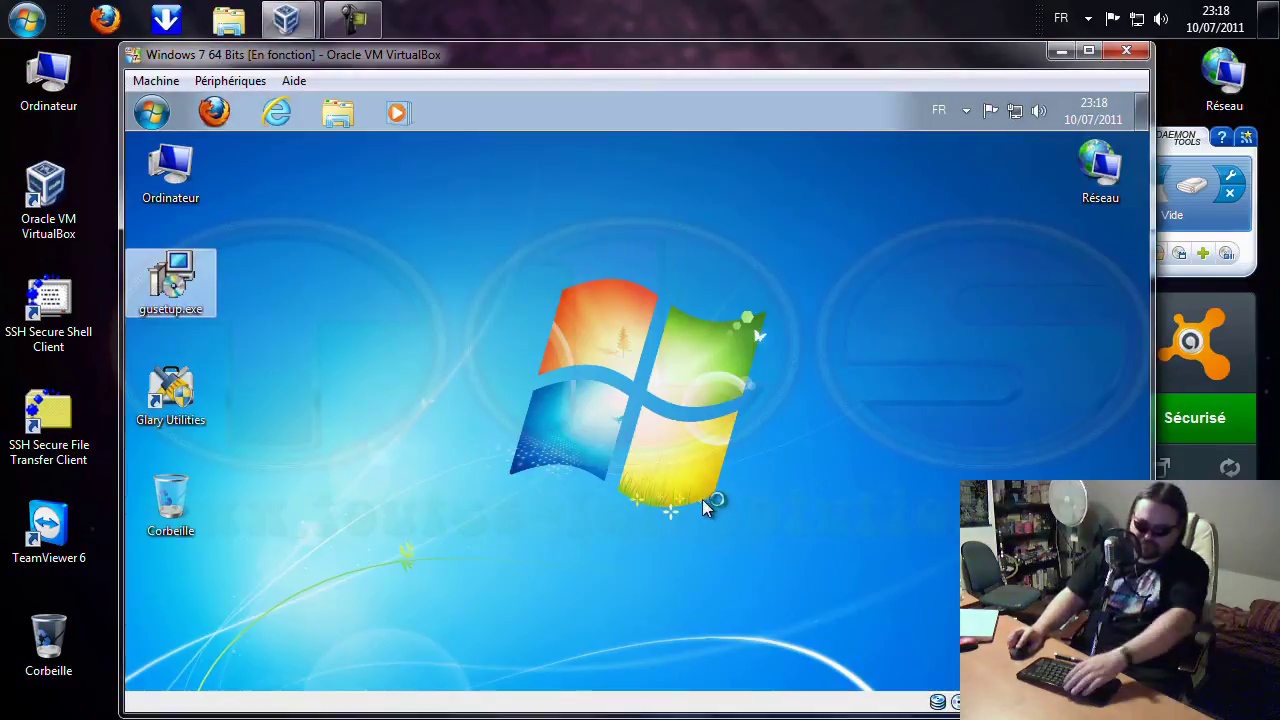
click(1062, 53)
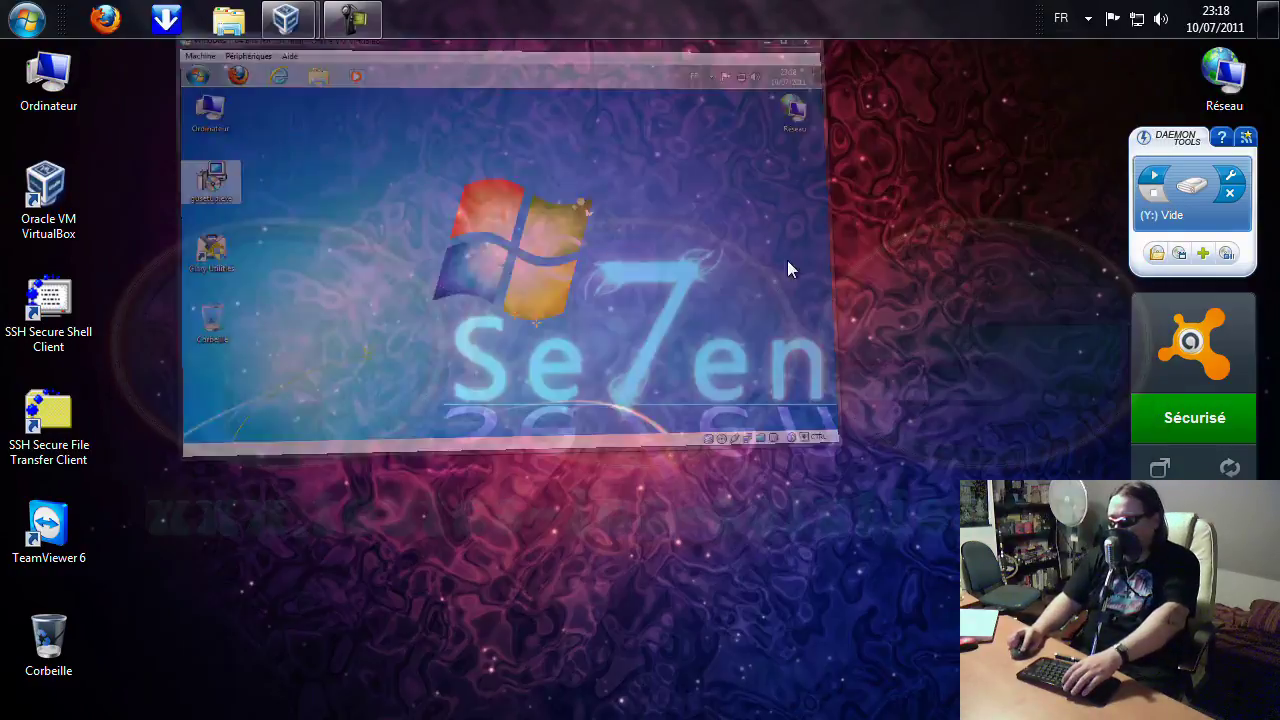